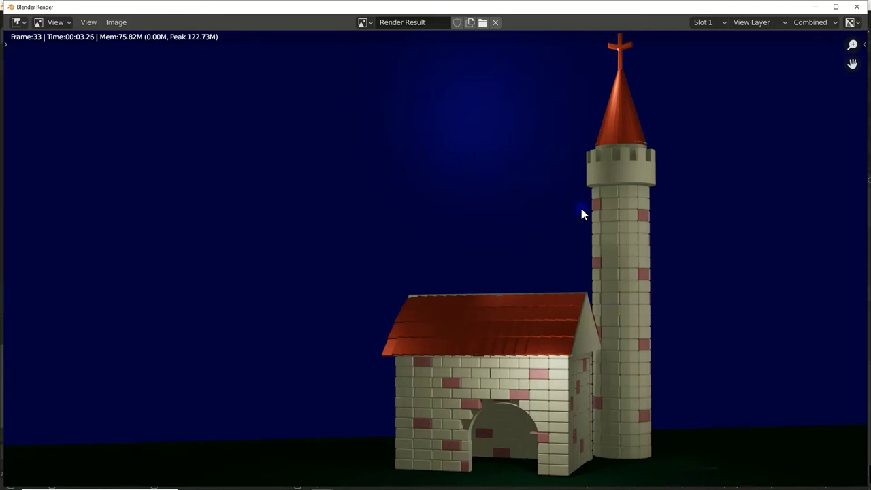
Close the castle render and preview the castle with Rendered viewport shading.
click(857, 6)
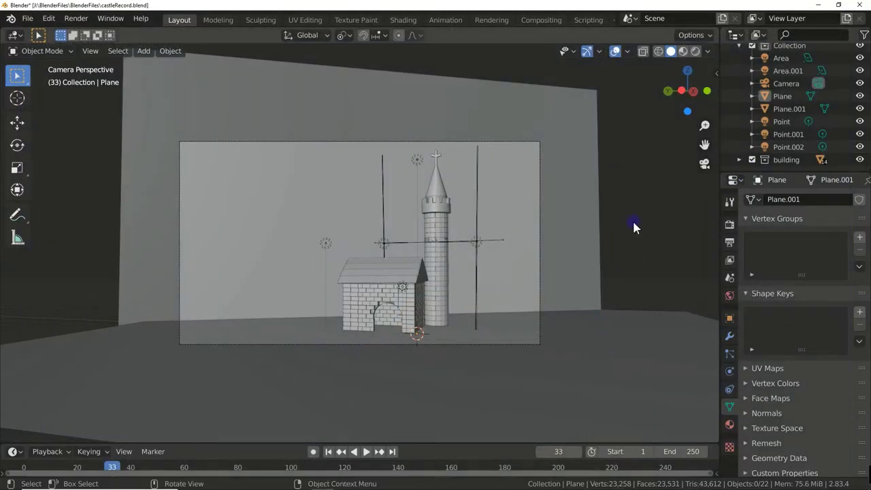
middle_drag(619, 270, 609, 271)
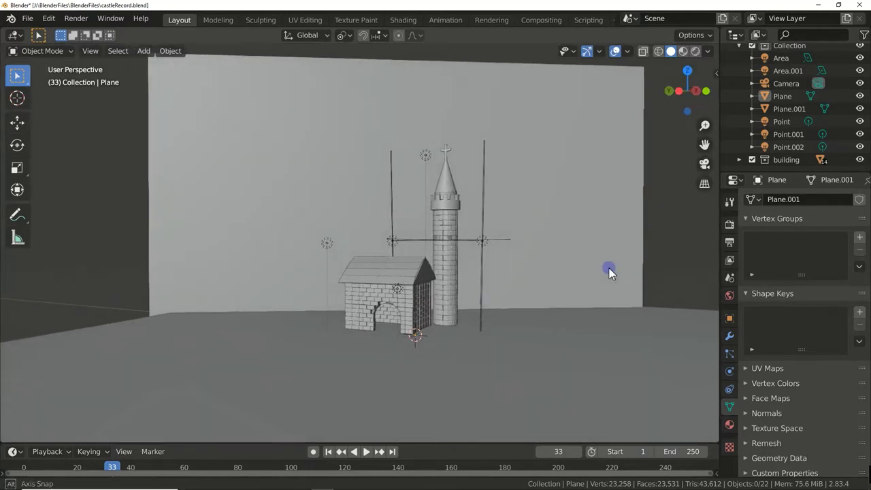
click(695, 52)
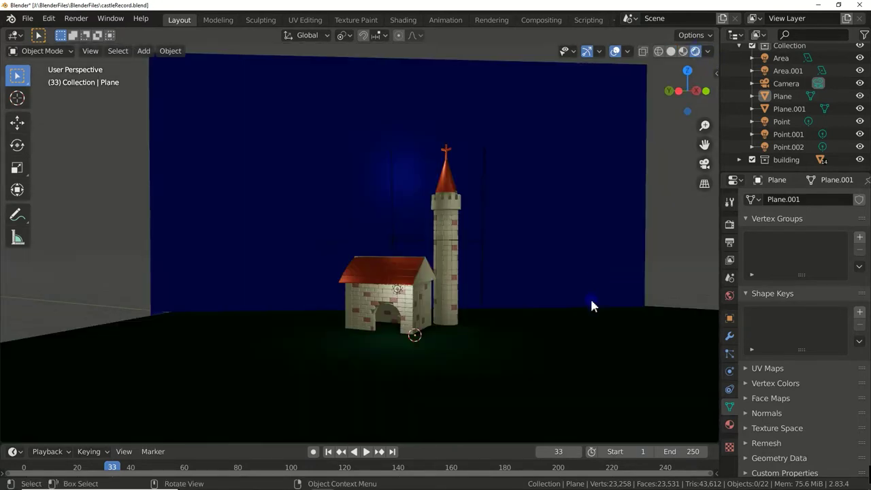
mouse_move(591, 303)
middle_down()
mouse_move(507, 317)
mouse_move(577, 307)
middle_up()
Zoom in and orbit to view the rendered castle from the side.
scroll(574, 307, up, 1)
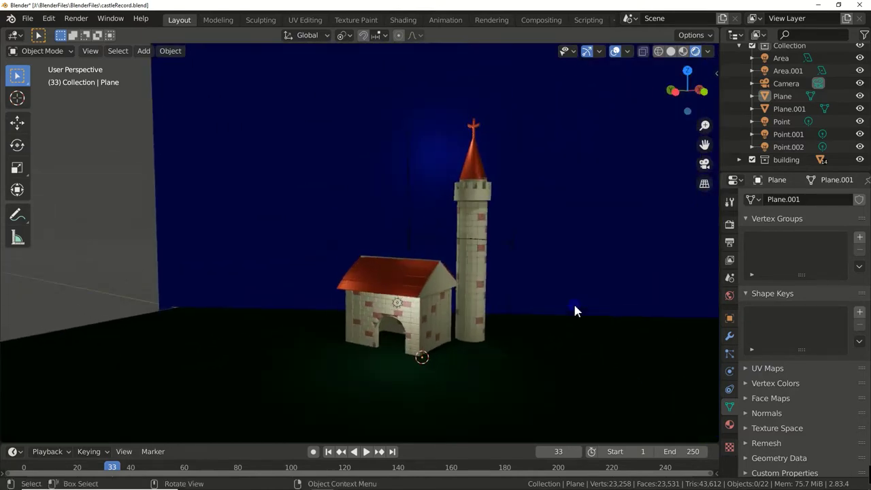
scroll(573, 306, up, 1)
scroll(572, 306, up, 2)
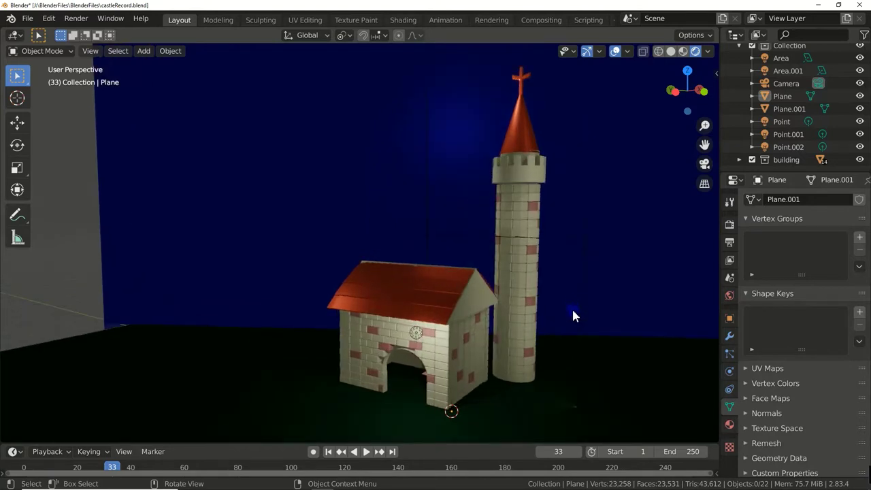
middle_drag(573, 315, 607, 317)
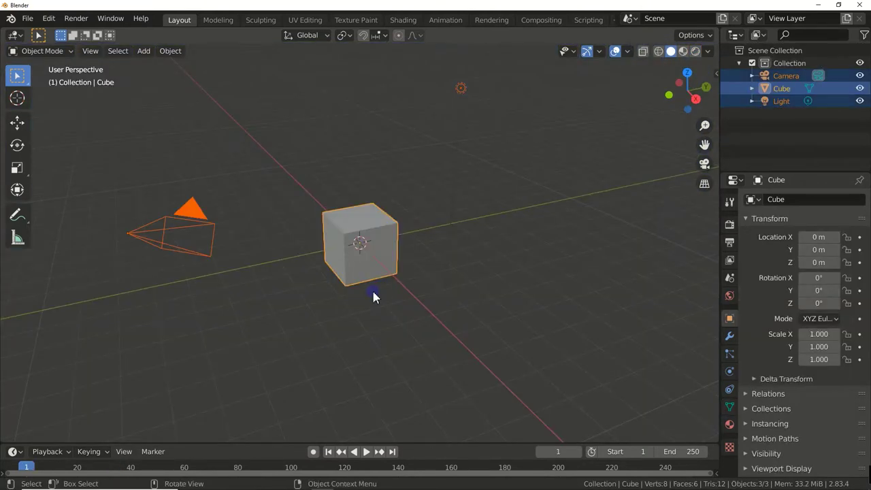
Delete the default camera, cube and light, and add a new cube.
key(x)
click(373, 291)
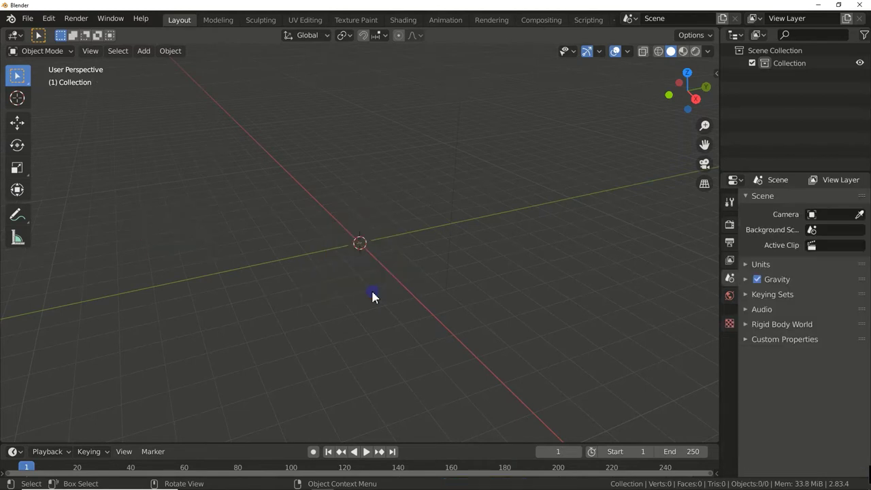
key(shift+a)
click(441, 247)
text(.5)
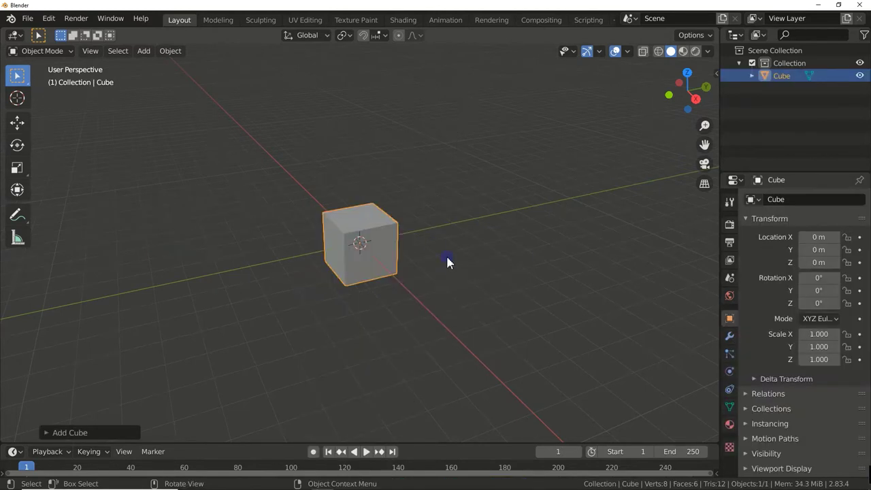
Scale the cube to Y 0.5 and Z 0.1, then view it from the front.
key(Return)
click(819, 359)
text(.1)
key(Return)
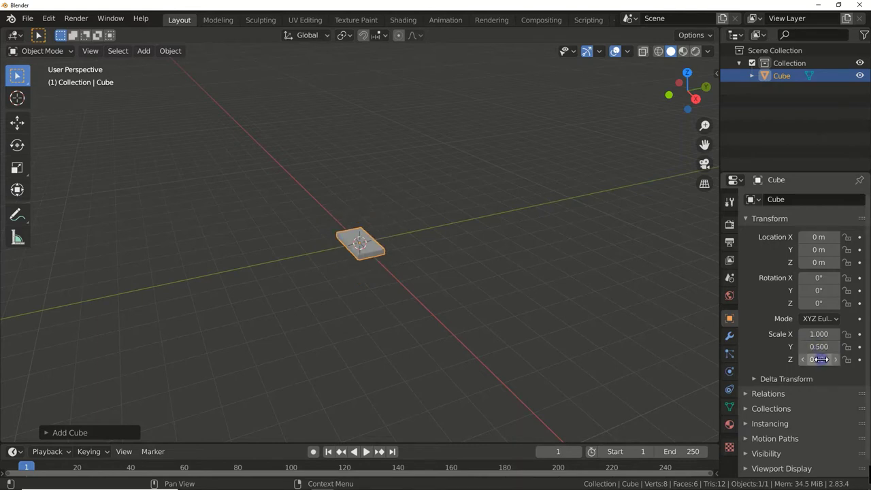
key(KP_1)
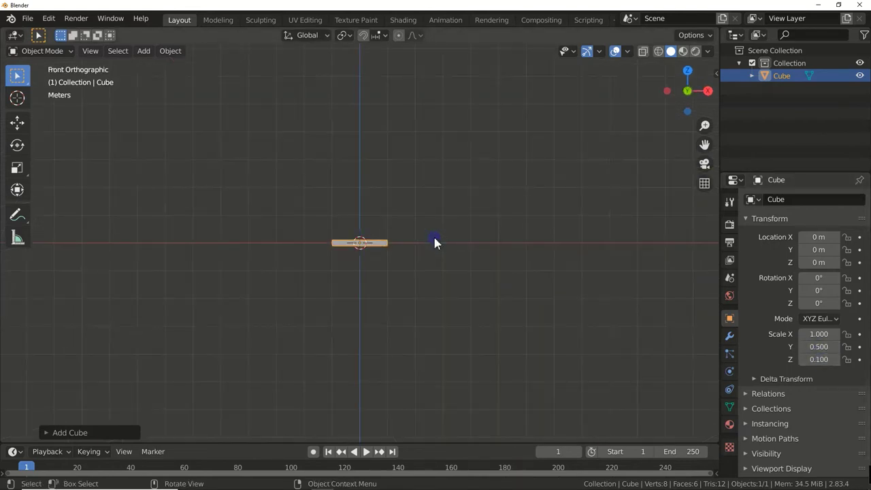
From the right side view, tilt the slab's mesh 10° about X in Edit Mode.
key(KP_3)
key(Tab)
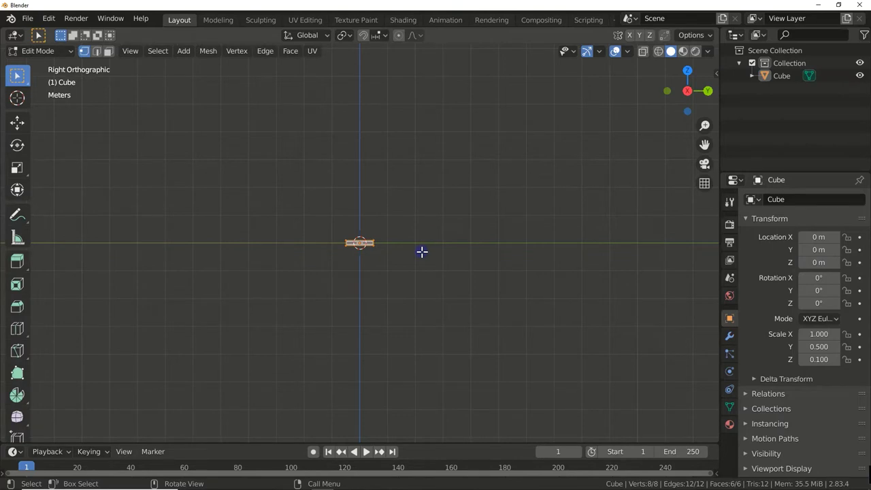
text(rx)
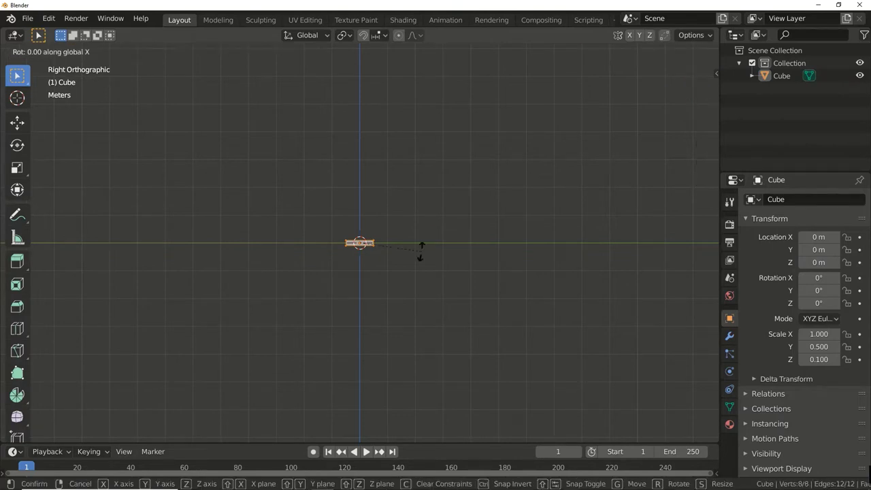
text(10)
key(Return)
Duplicate the tilted slab and place the copy just after it along Y.
key(shift+d)
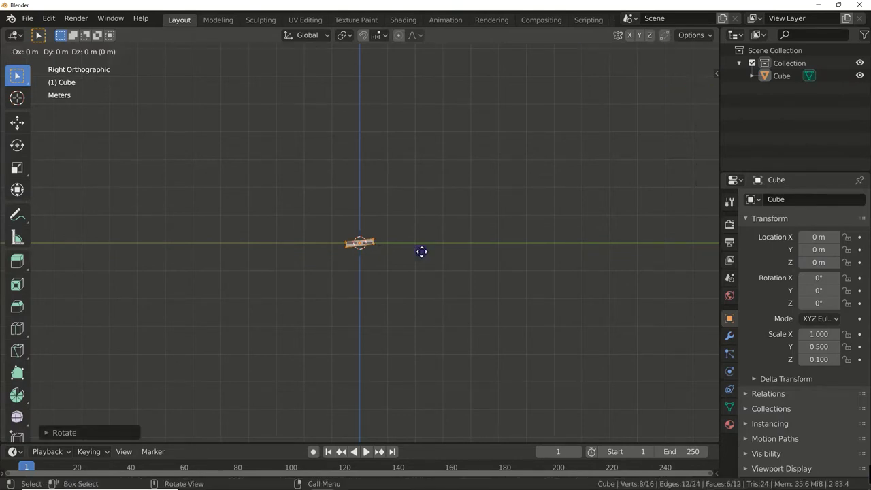
key(g)
key(Escape)
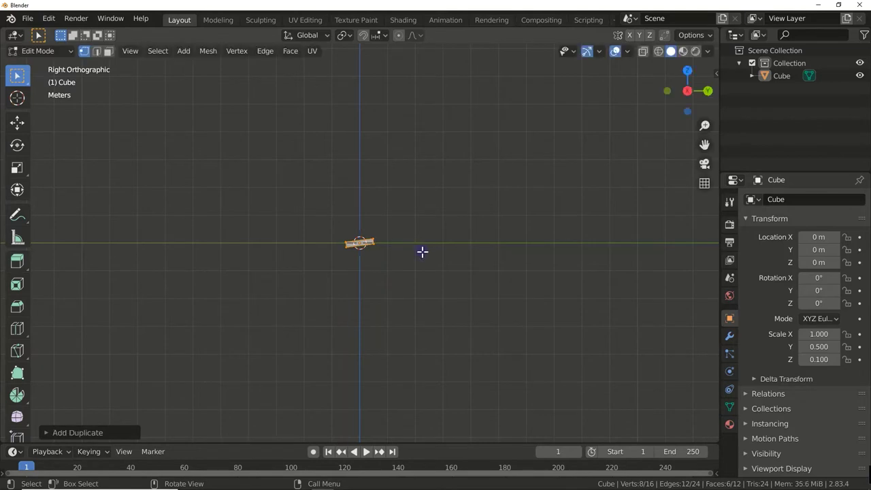
key(g)
key(y)
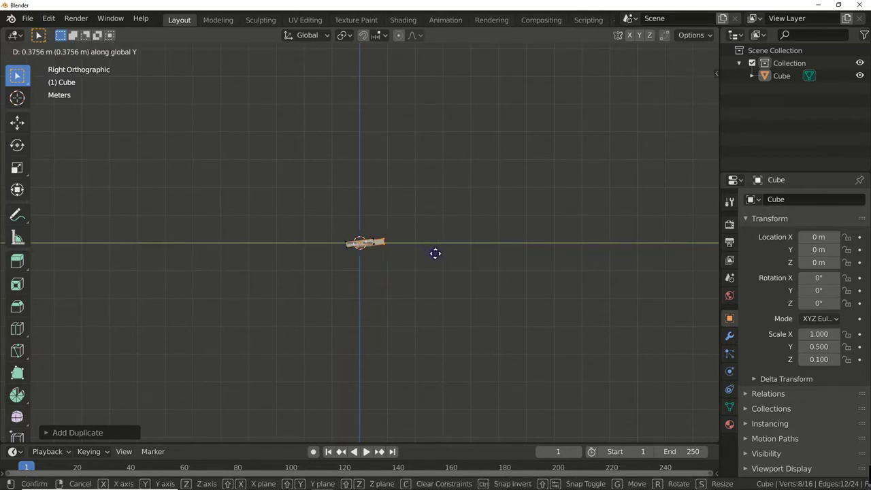
click(447, 256)
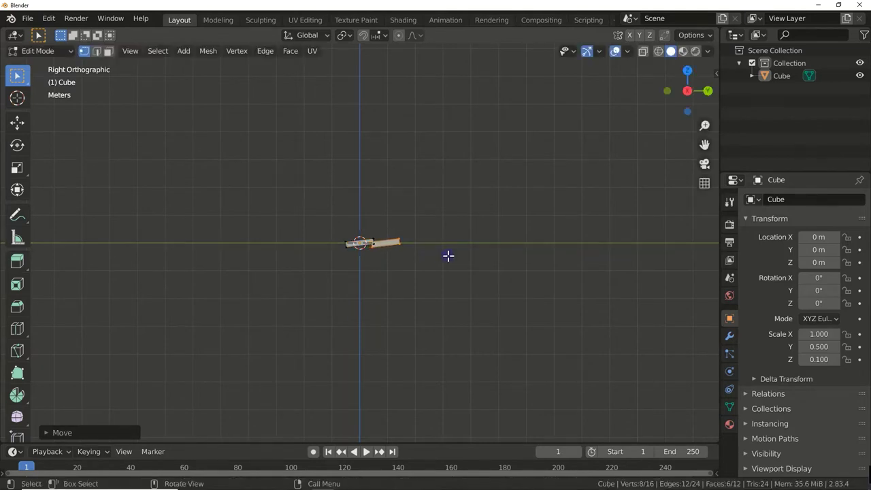
key(alt+a)
key(a)
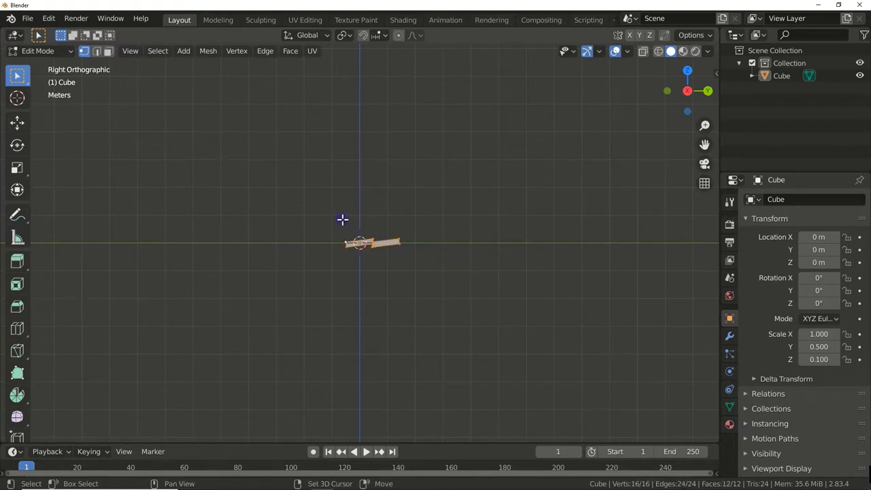
Duplicate both slabs and place the pair further along Y.
key(shift+d)
key(g)
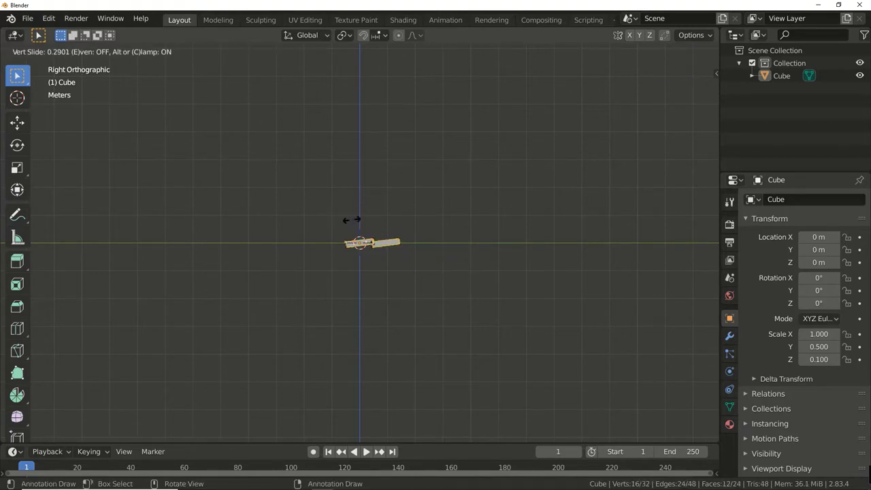
key(Escape)
key(g)
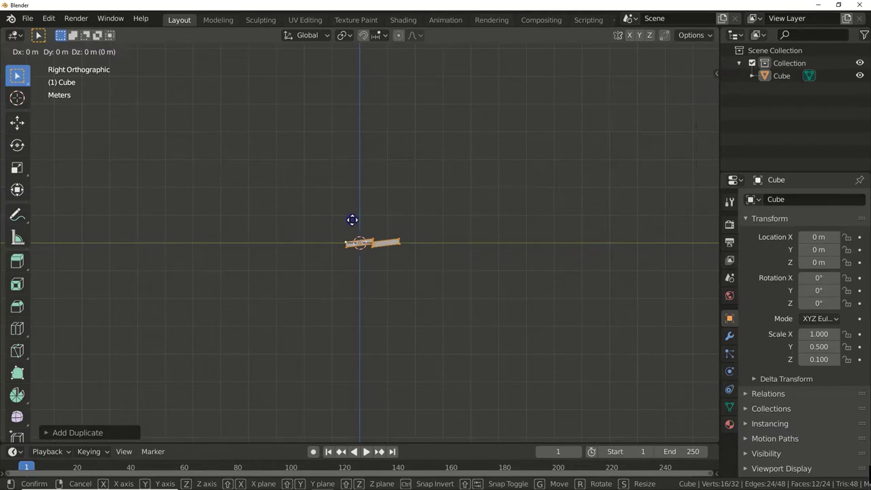
key(y)
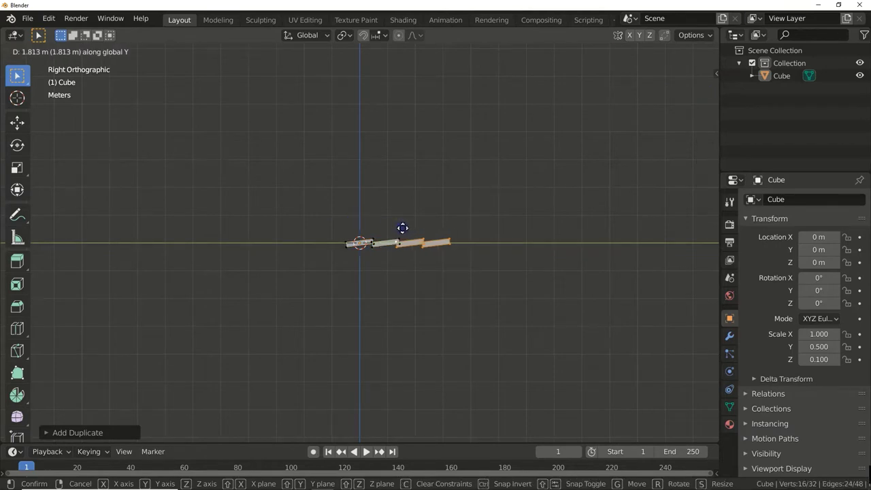
click(402, 228)
Duplicate all four slabs and add them to the end of the row along Y.
key(a)
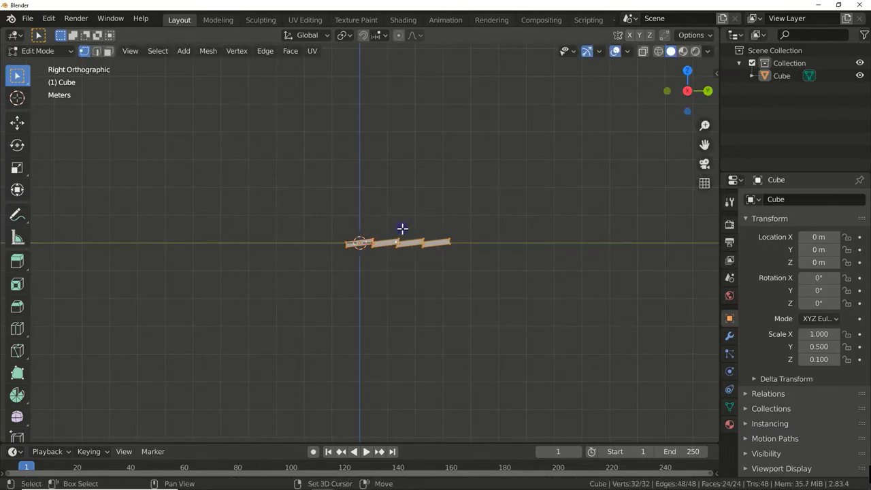
key(shift+d)
key(g)
key(Escape)
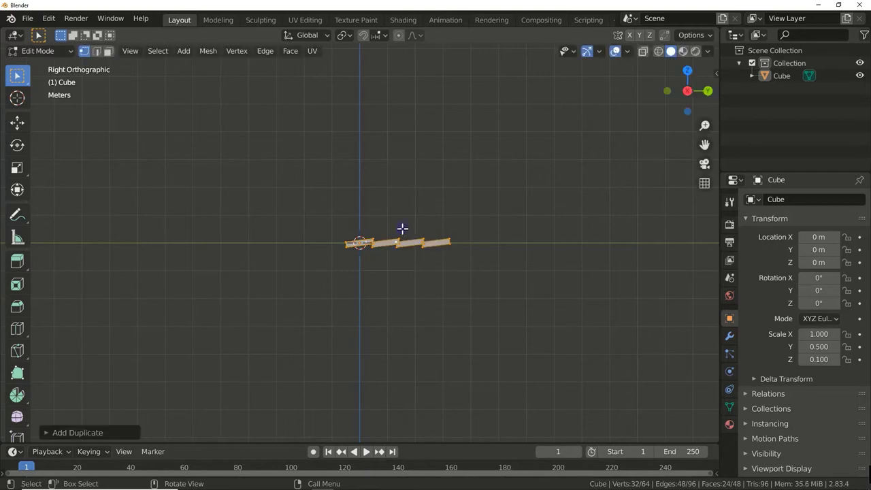
key(g)
key(y)
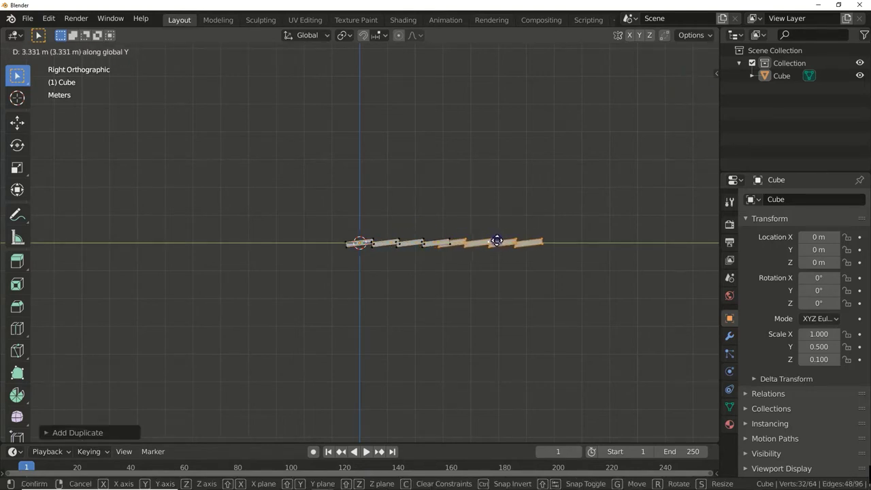
click(503, 241)
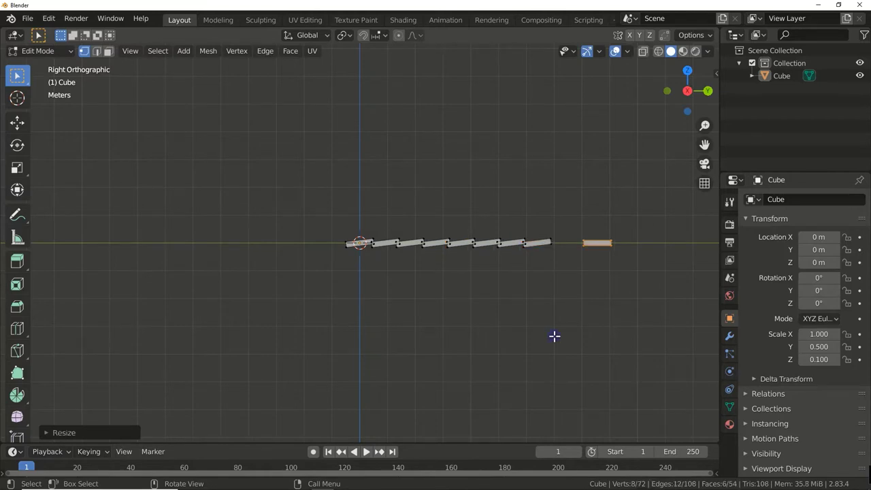
Nudge the separate end slab along Y and Z into line, then select the whole row.
key(g)
key(y)
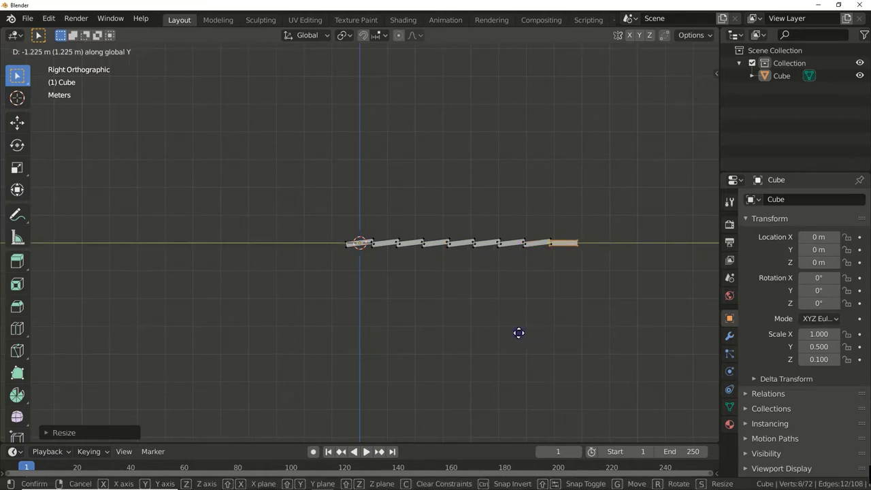
click(519, 332)
key(g)
key(z)
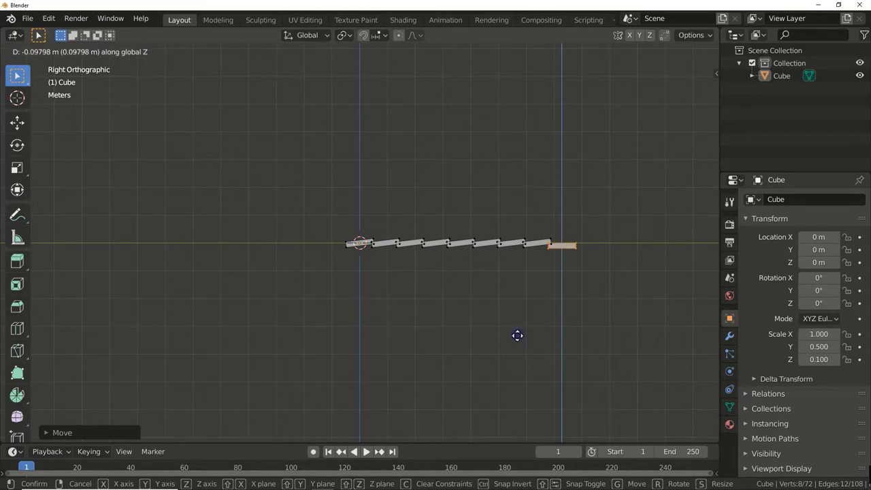
click(517, 335)
key(a)
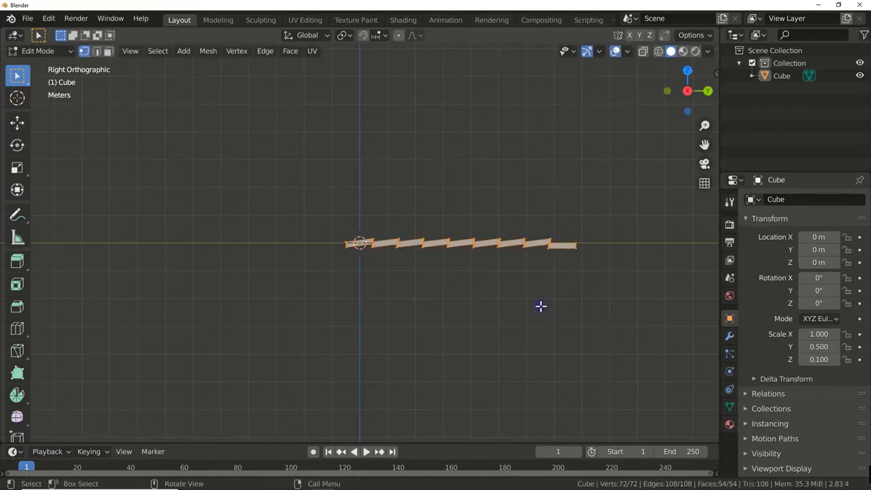
key(KP_1)
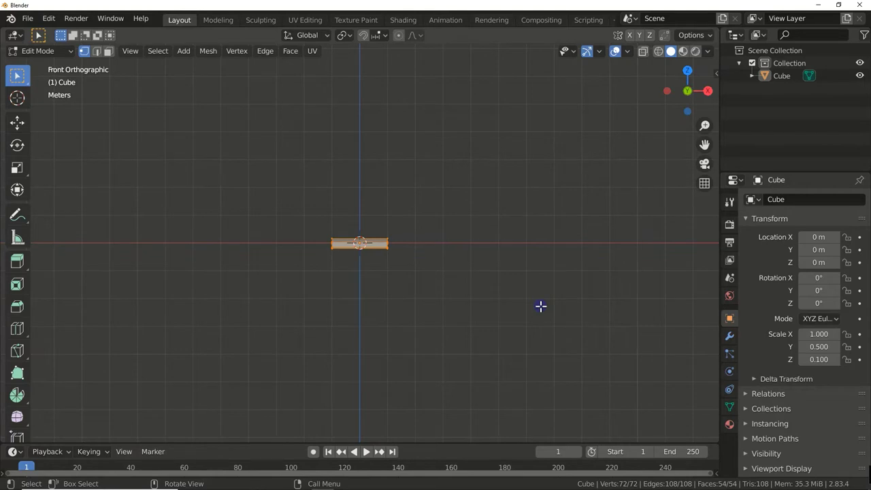
Tilt the tile row -45° about Y.
text(ry)
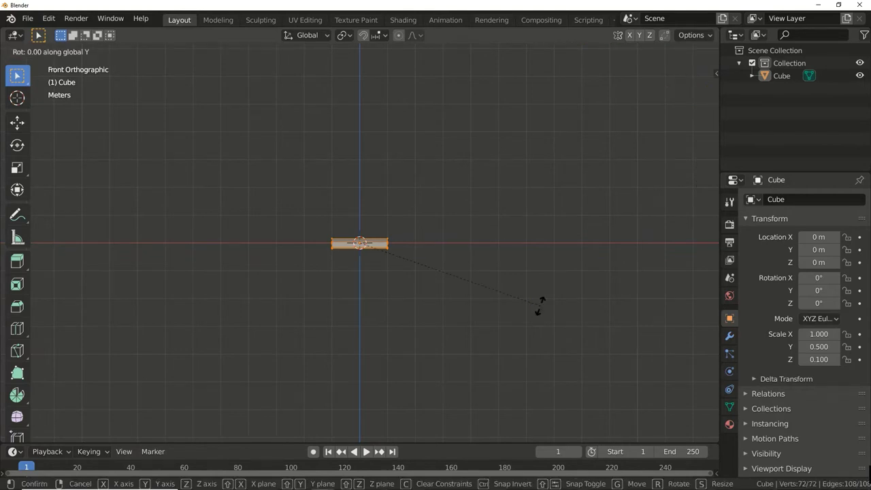
text(-45)
key(Return)
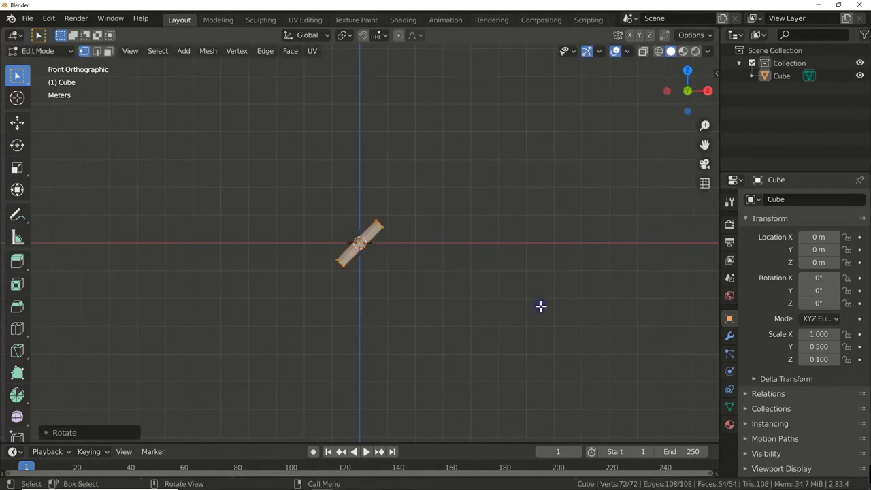
middle_drag(582, 339, 599, 350)
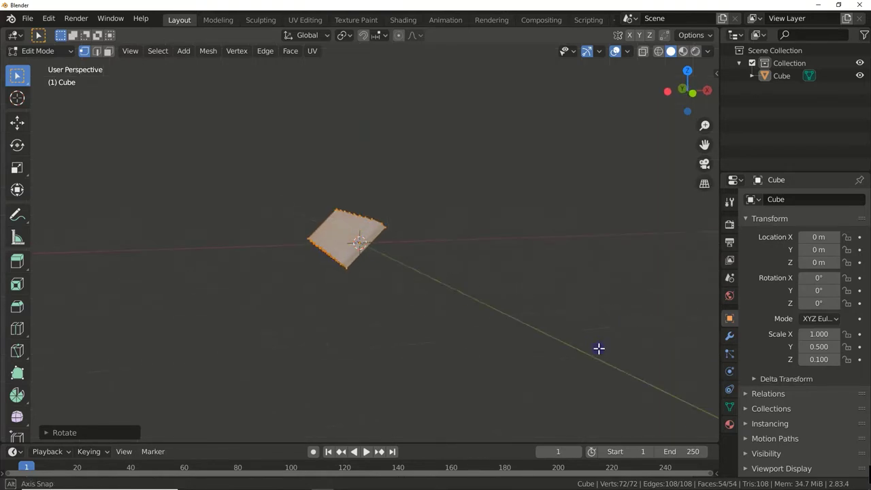
key(KP_1)
Duplicate the strip, tilt the copy 10° about Y and attach it to the first strip's end.
key(shift+d)
key(Escape)
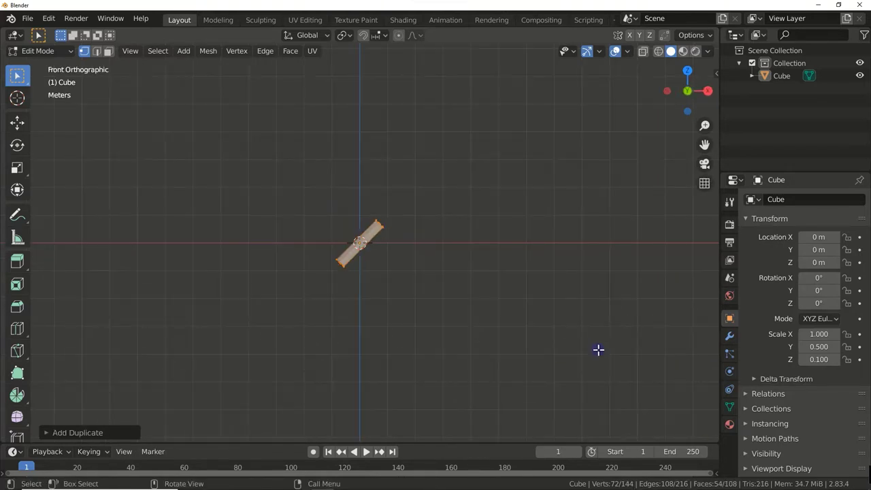
text(ry10)
key(Return)
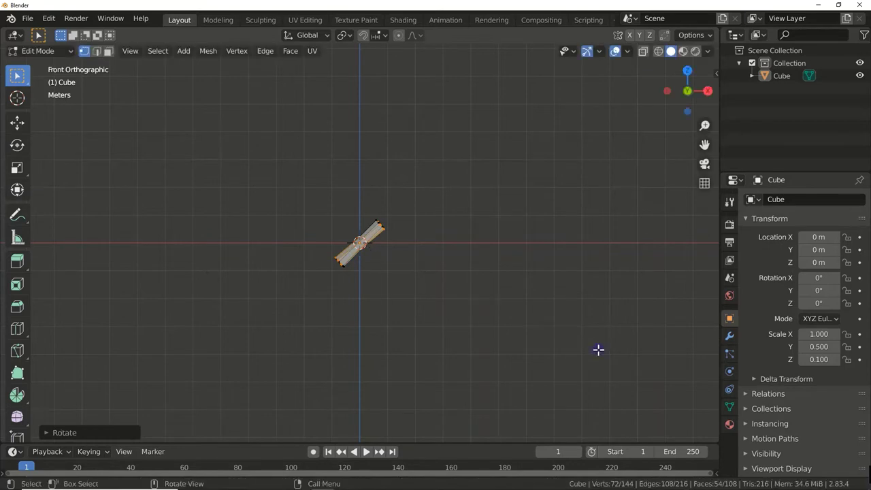
key(g)
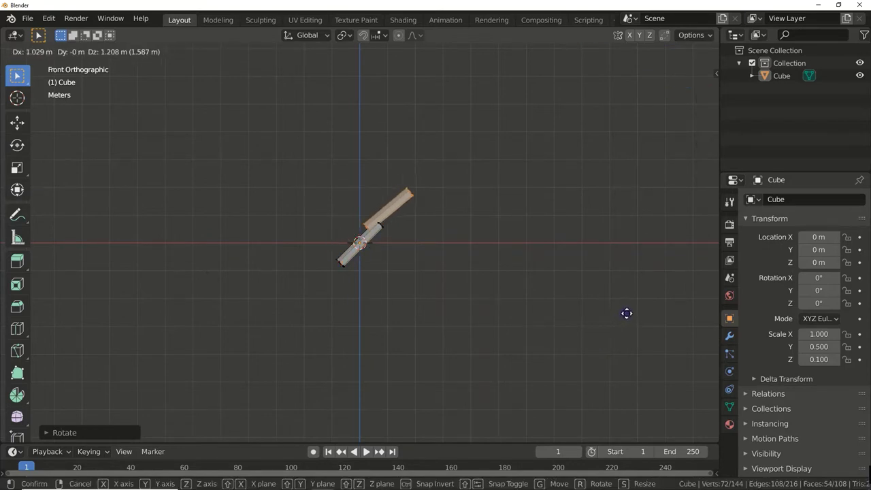
click(633, 310)
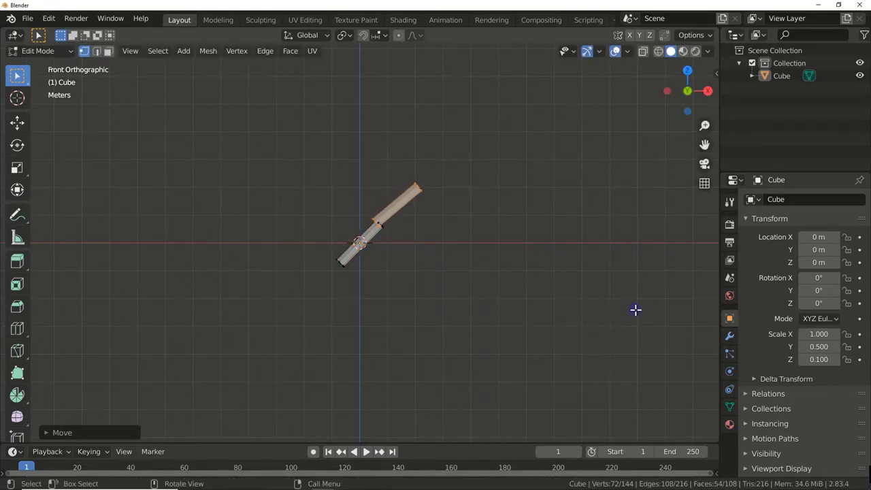
Duplicate the end section, tilt it 5° about Y and attach it to the previous section.
key(shift+d)
key(r)
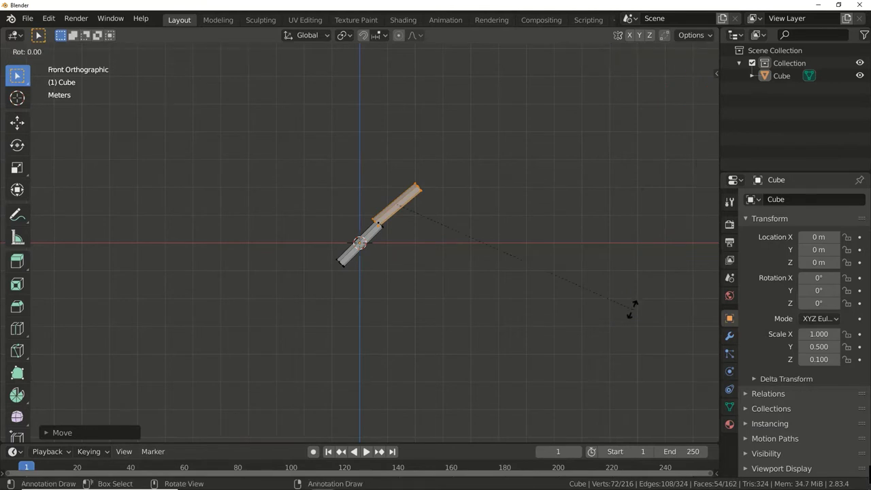
key(y)
key(5)
key(Return)
key(g)
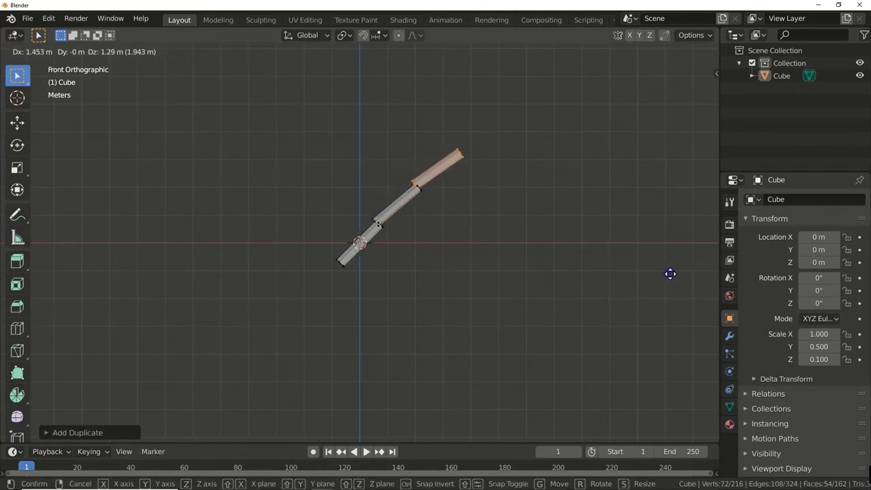
click(670, 273)
Add one more duplicated section at the top of the arc, completing the curved roof.
key(shift+d)
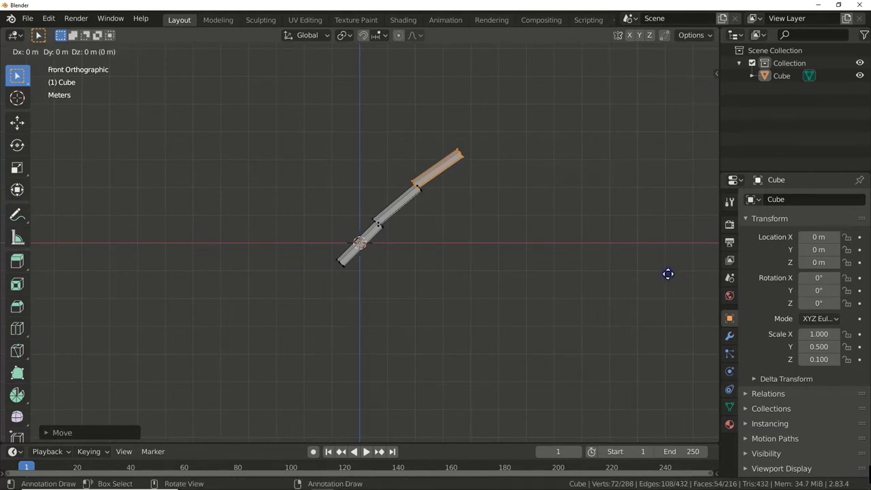
right_click(669, 274)
key(r)
key(y)
key(Escape)
key(g)
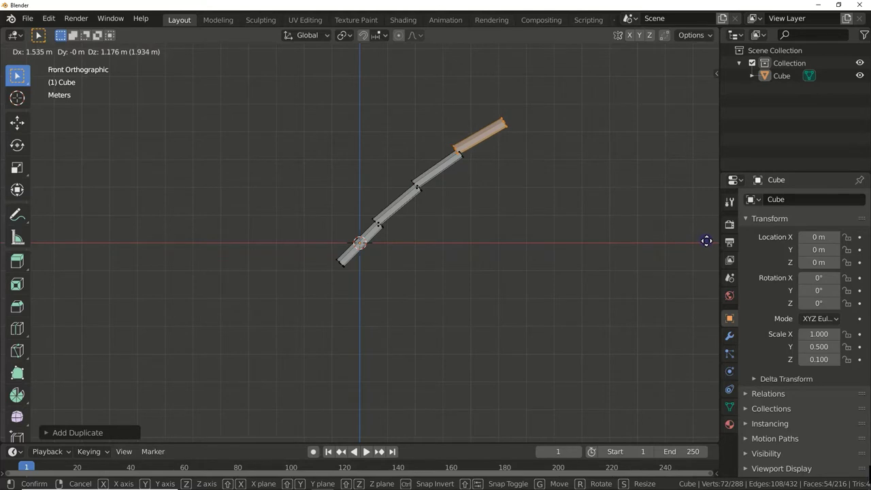
click(706, 242)
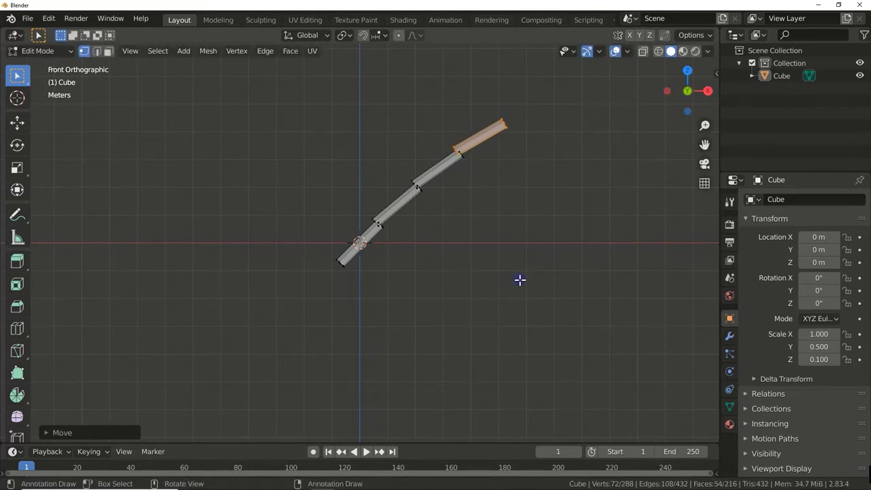
middle_drag(520, 280, 550, 311)
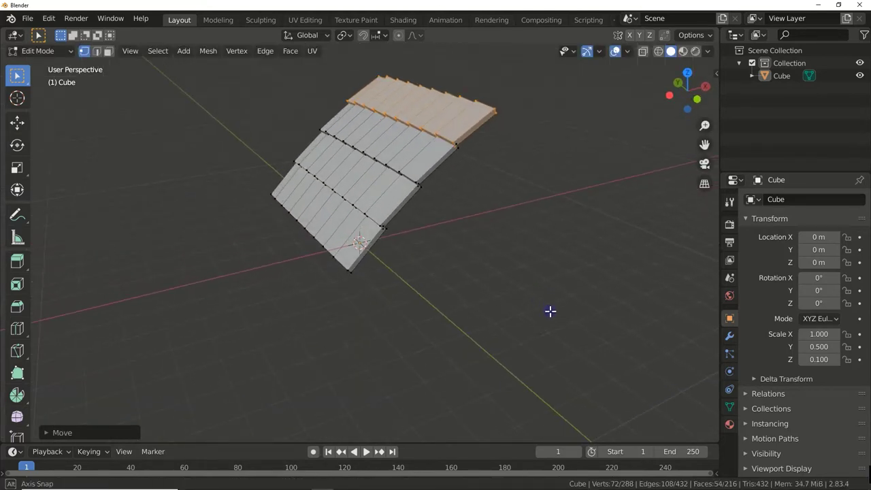
Give the roof material a blue base colour and switch to Material Preview shading.
key(KP_1)
mouse_move(550, 311)
middle_down()
mouse_move(544, 357)
mouse_move(552, 369)
mouse_move(657, 403)
middle_up()
click(730, 424)
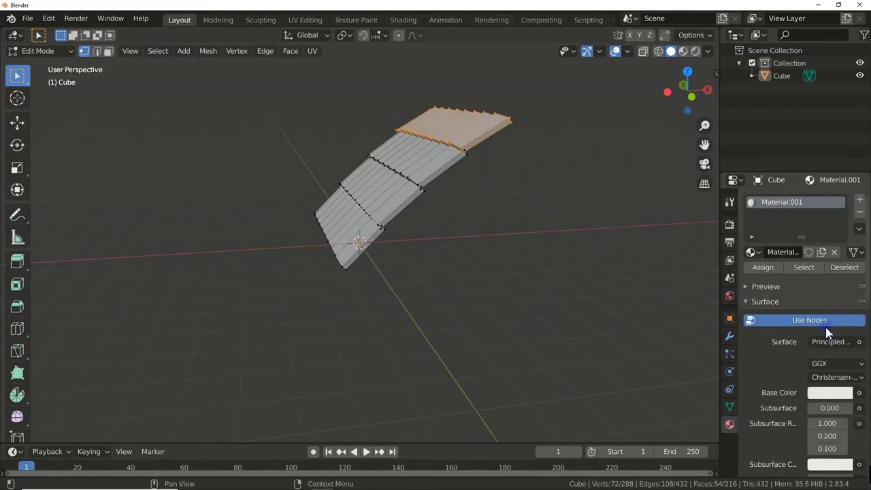
click(830, 393)
drag(786, 258, 811, 238)
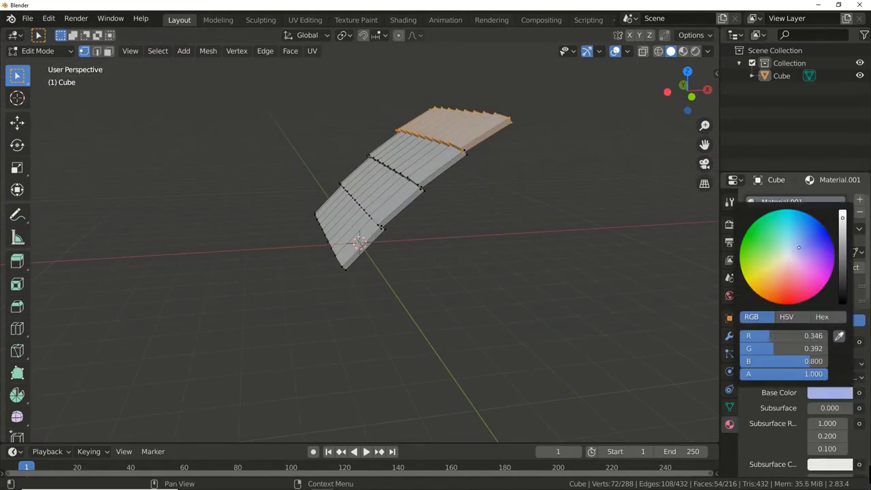
click(685, 55)
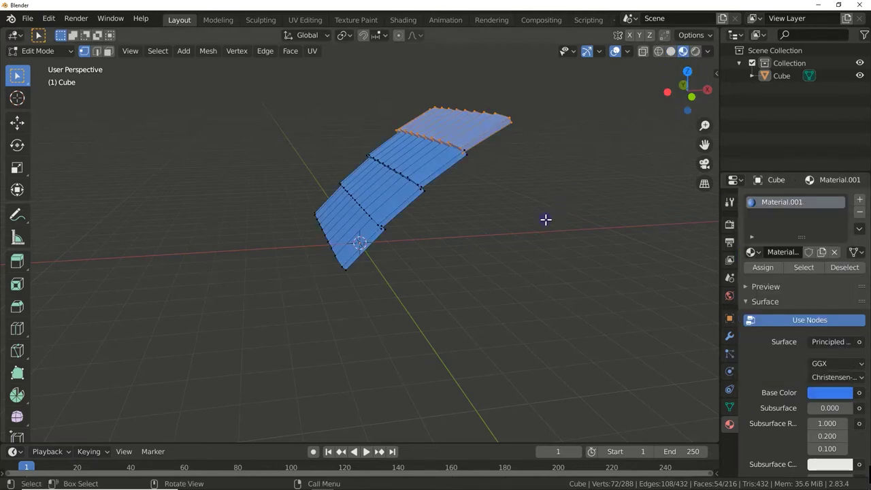
Add a new cube to the mesh and move it along X to the right of the roof.
key(KP_1)
key(alt+a)
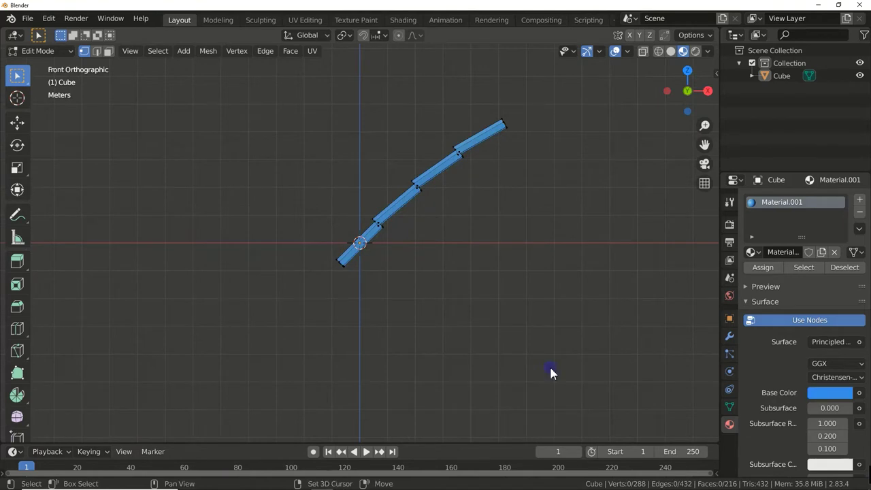
key(shift+a)
click(534, 371)
key(g)
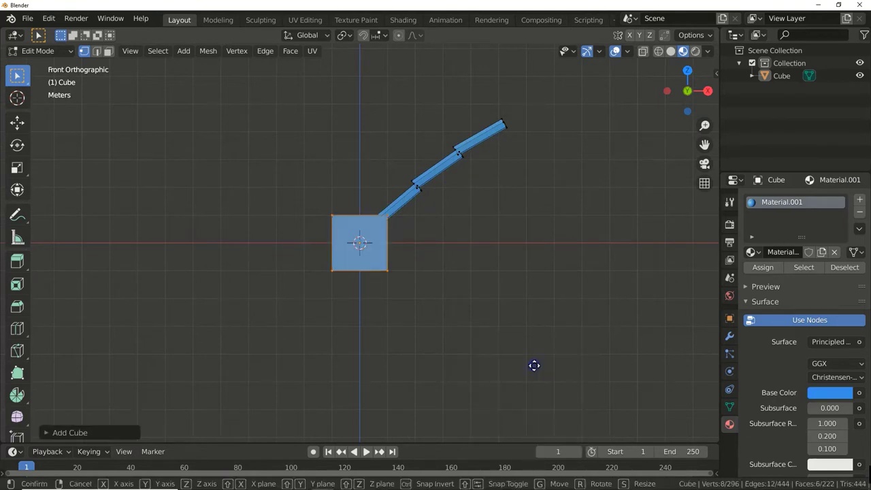
key(x)
click(676, 360)
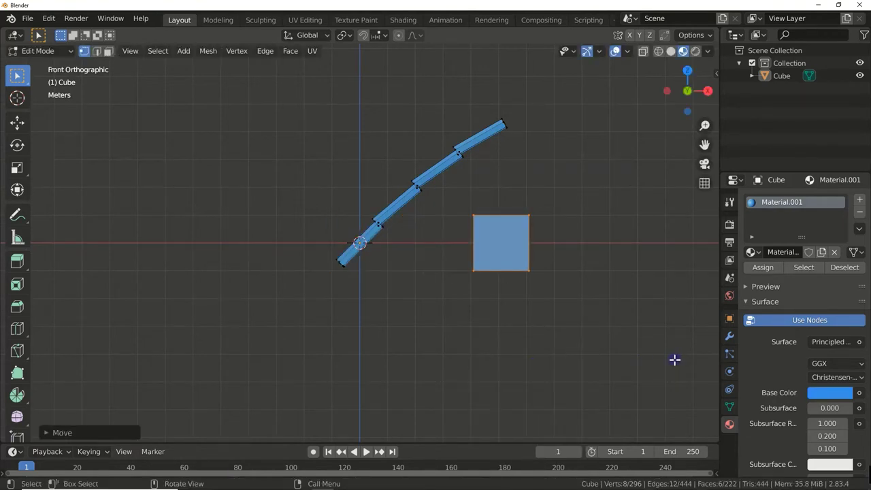
Stretch the cube 4 times wider, excluding Z, then flatten it into a thin slab.
key(s)
key(shift+z)
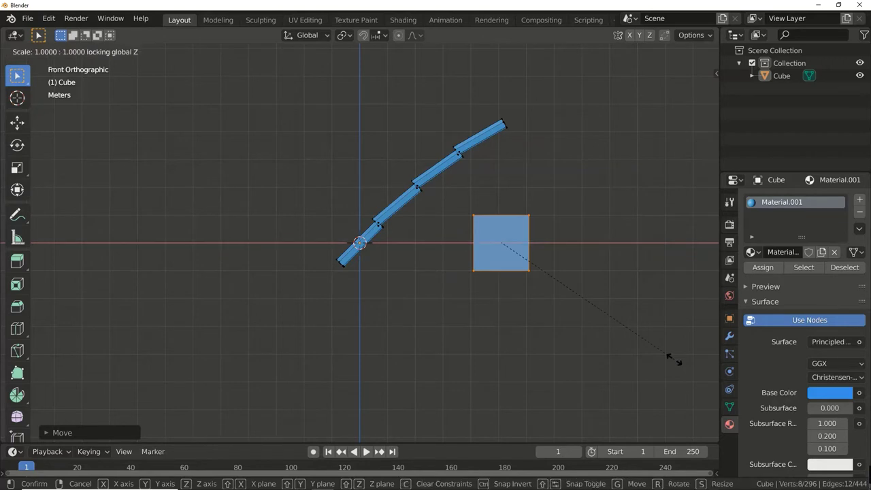
text(4)
key(Return)
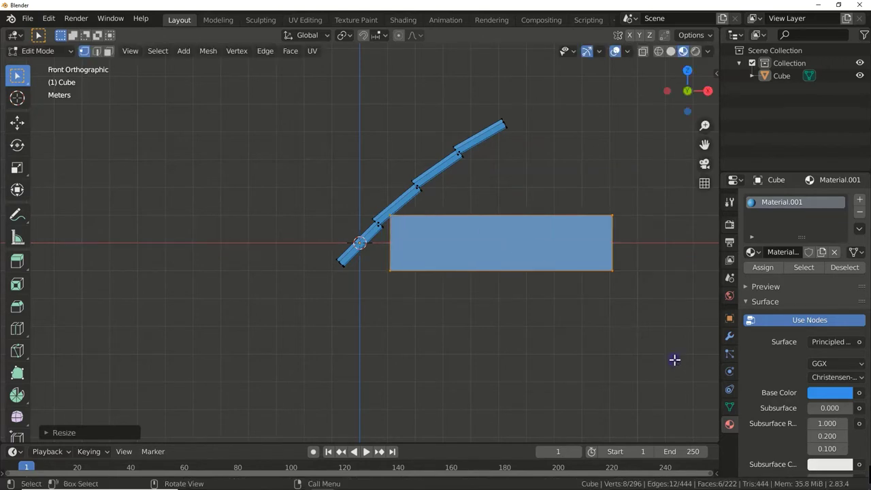
text(sz0)
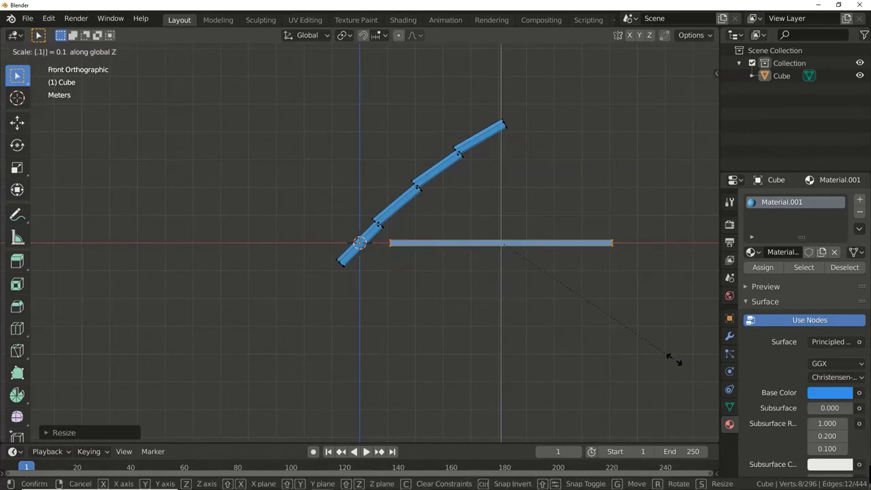
key(Return)
mouse_move(557, 307)
middle_down()
mouse_move(550, 322)
mouse_move(545, 302)
middle_up()
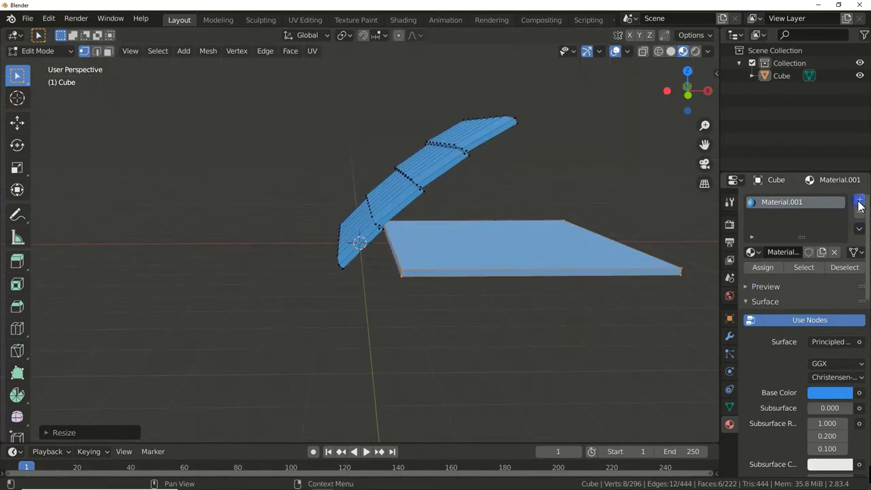
Create a second material with a pale beige base colour and assign it to the slab.
click(860, 200)
click(786, 278)
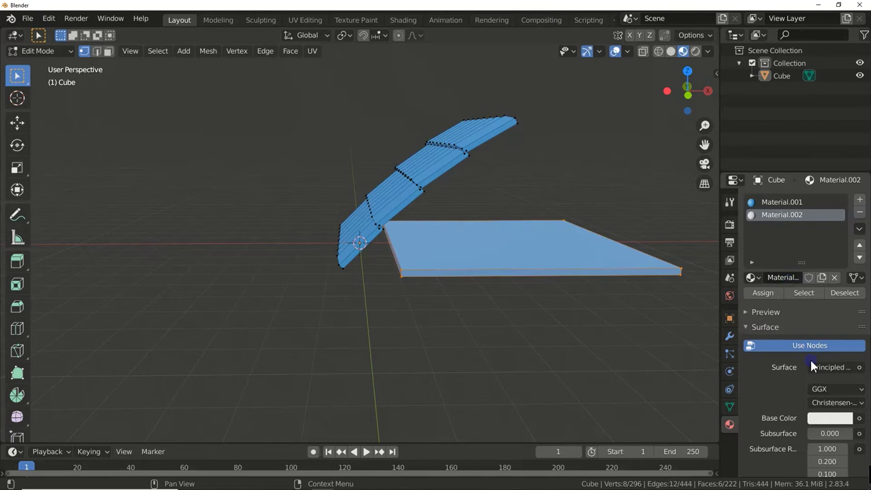
click(832, 416)
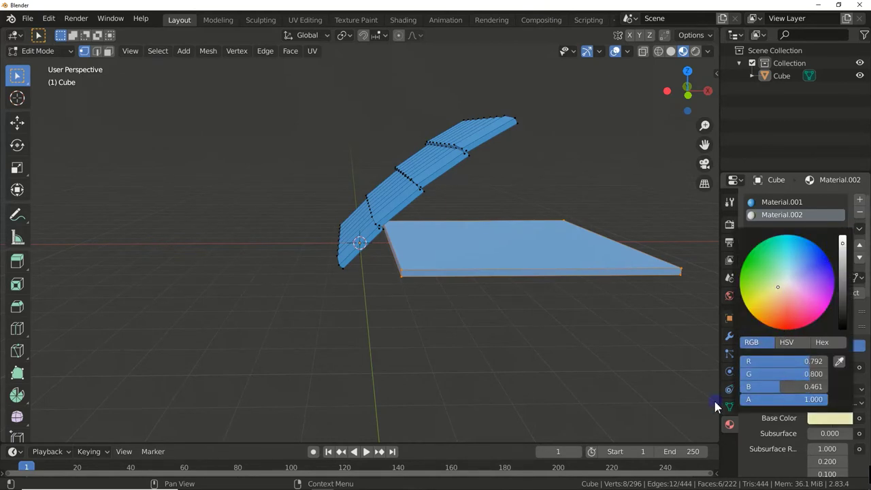
click(621, 262)
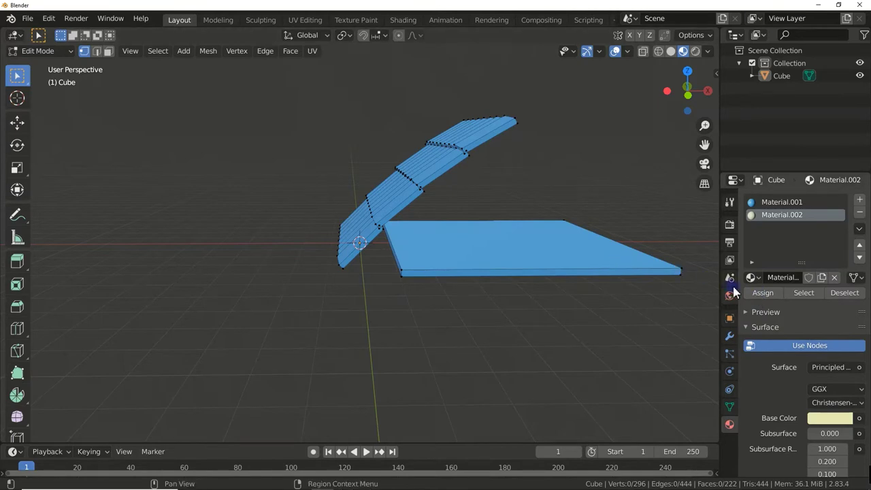
click(762, 294)
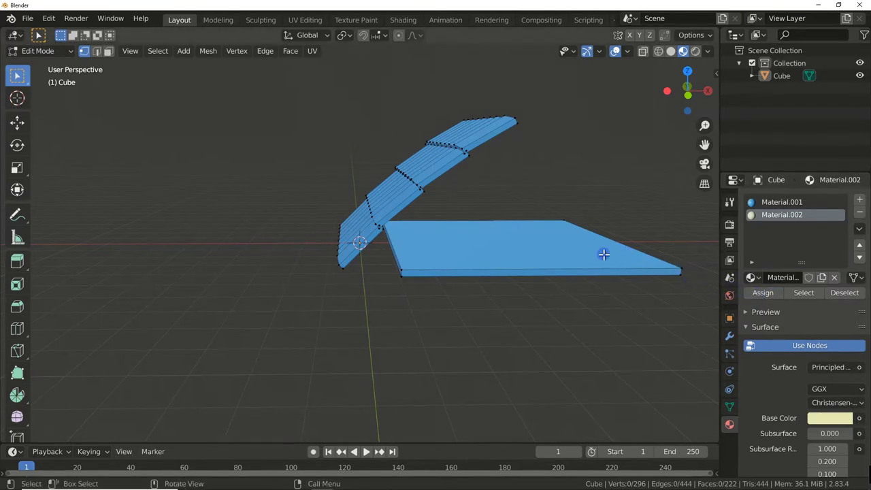
key(l)
middle_drag(604, 255, 560, 340)
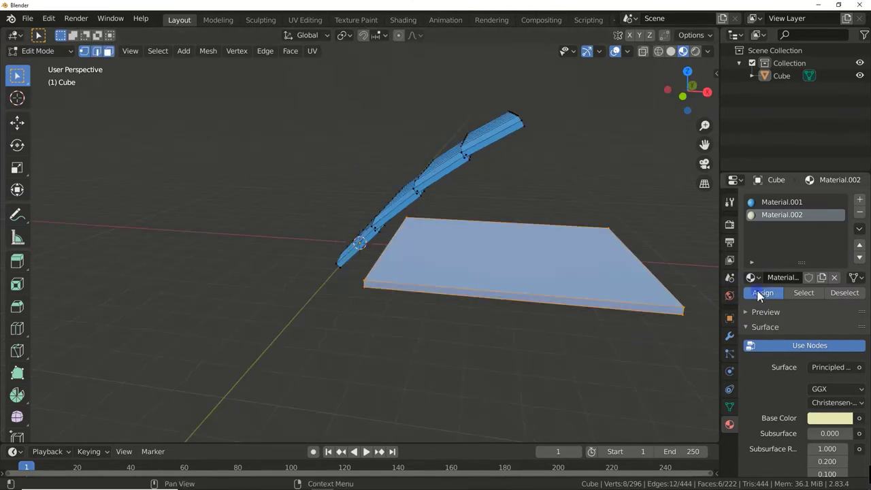
click(762, 294)
In front view, tilt the beige slab -40° and set it just beneath the curved roof.
key(KP_1)
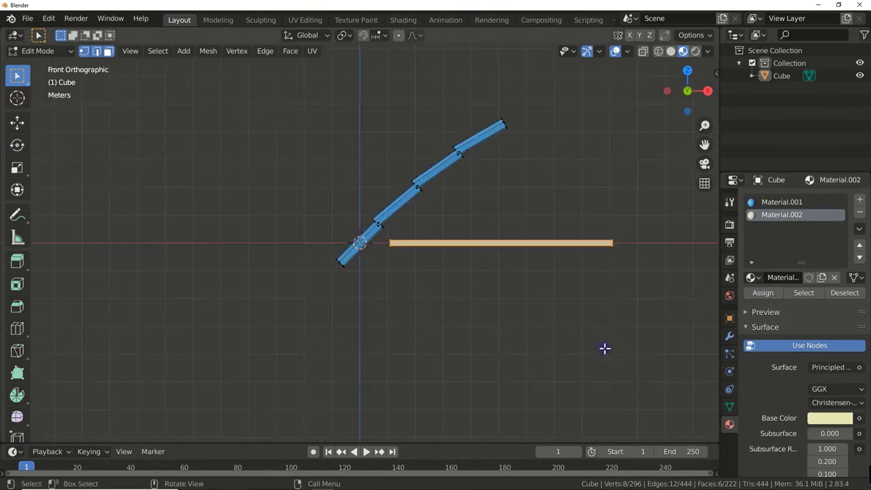
text(r)
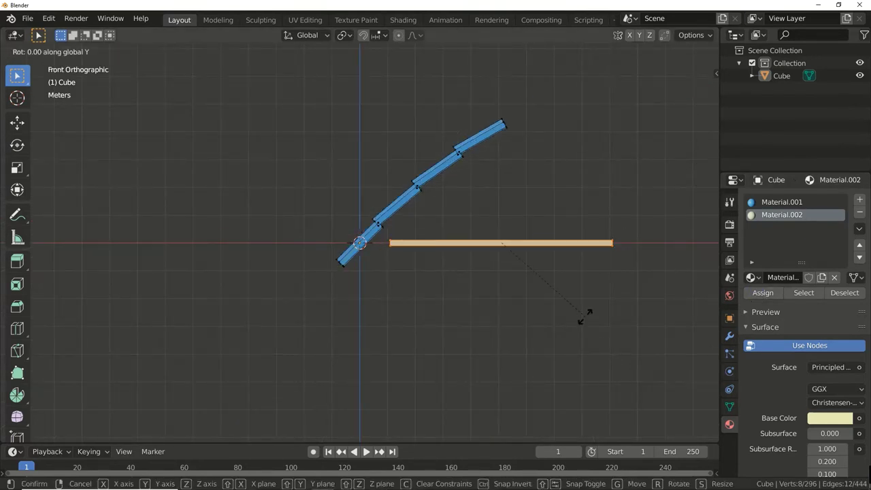
text(-40)
key(Return)
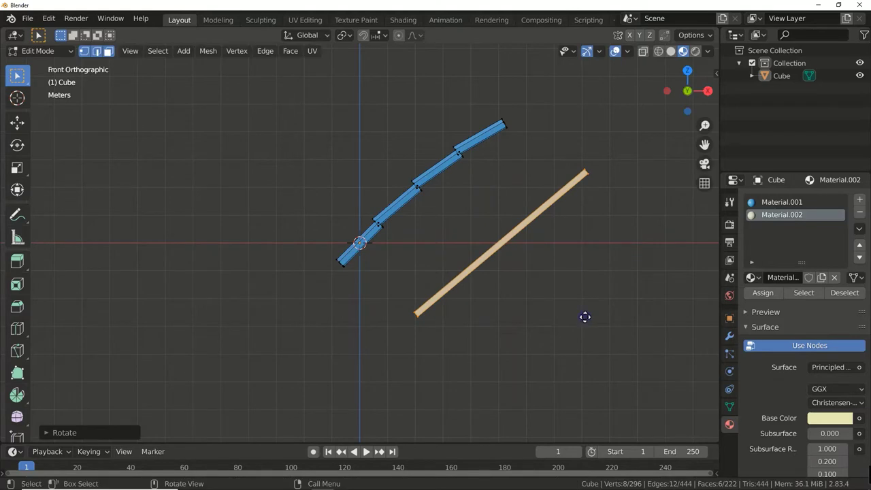
key(g)
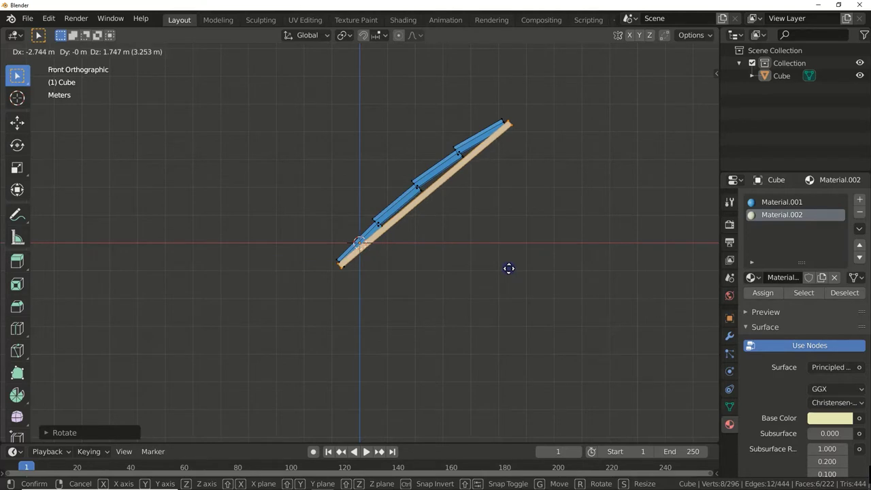
click(509, 268)
Slide the slab along Y into place and view the roof slope from the front.
middle_drag(497, 307, 538, 334)
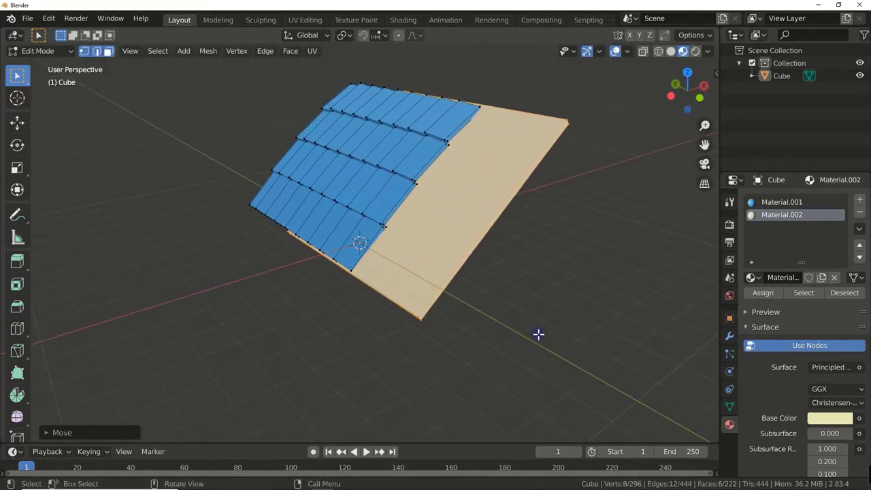
key(g)
key(y)
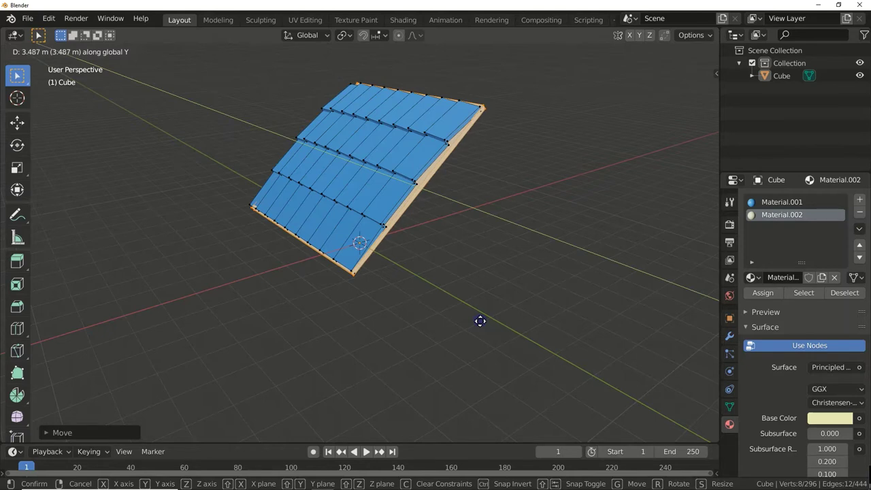
click(481, 321)
key(KP_1)
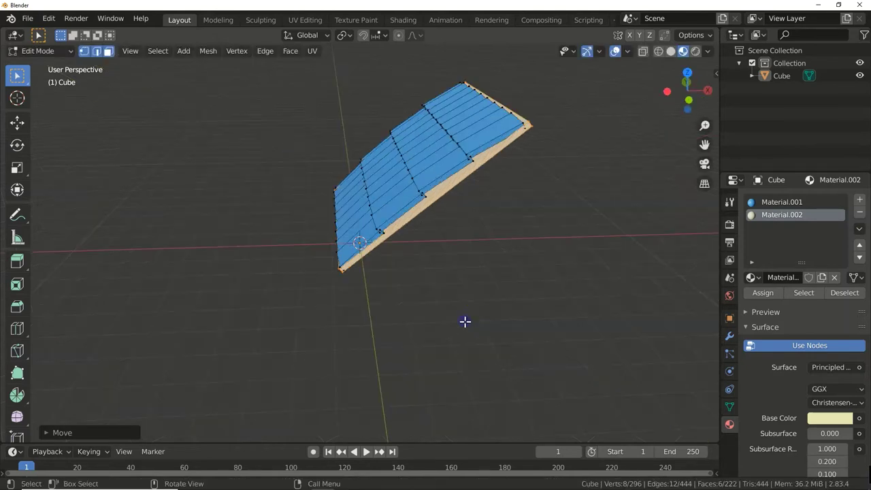
Duplicate the slope, rotate the copy 180° about Z and join it at the peak along X.
key(a)
key(shift+d)
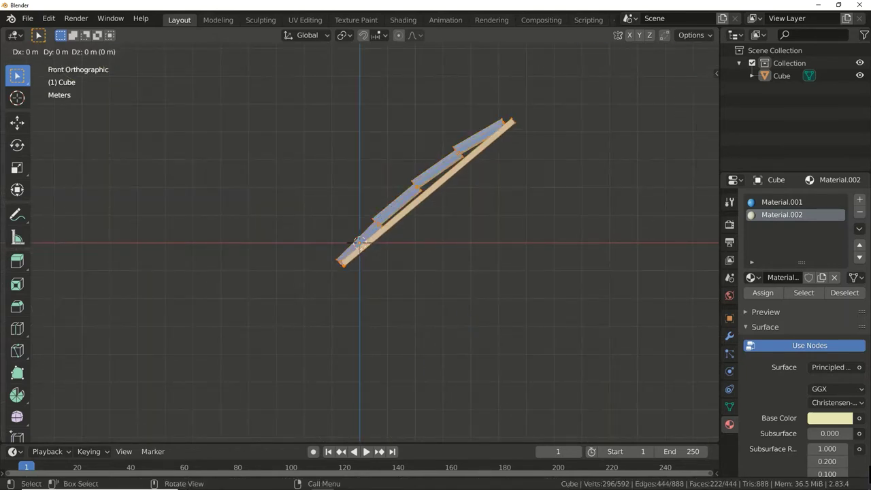
text(rz180)
key(Return)
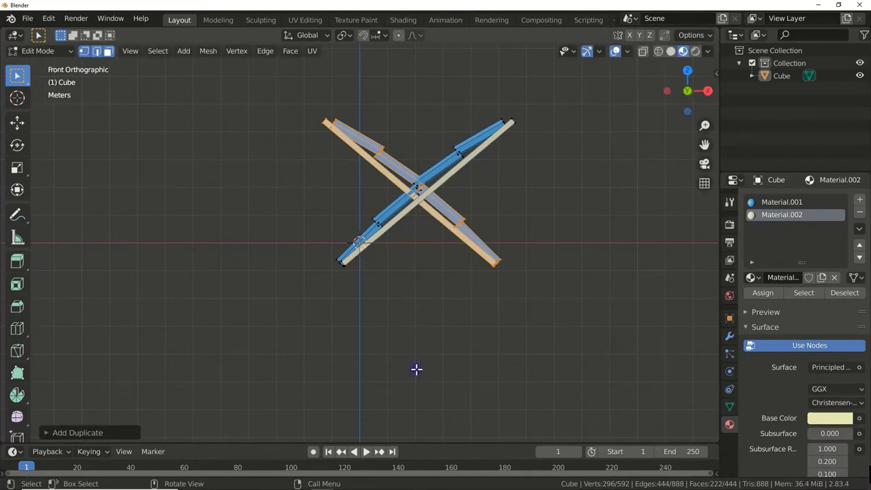
key(g)
key(x)
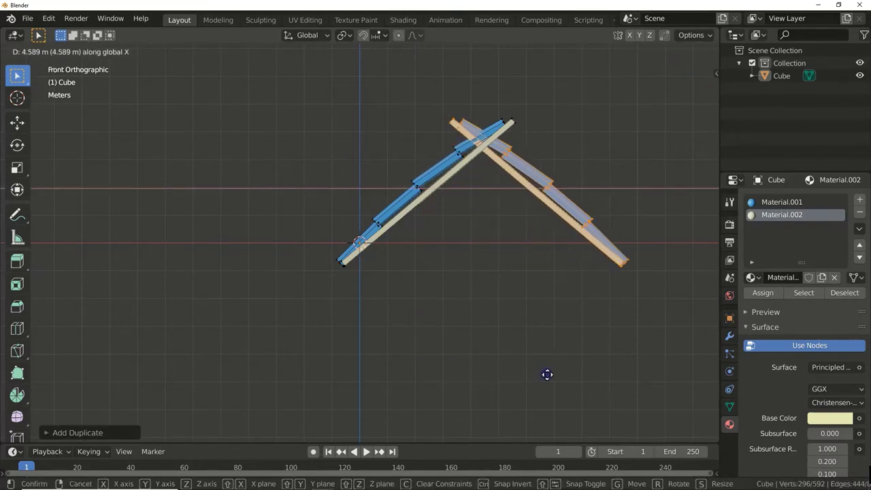
click(593, 372)
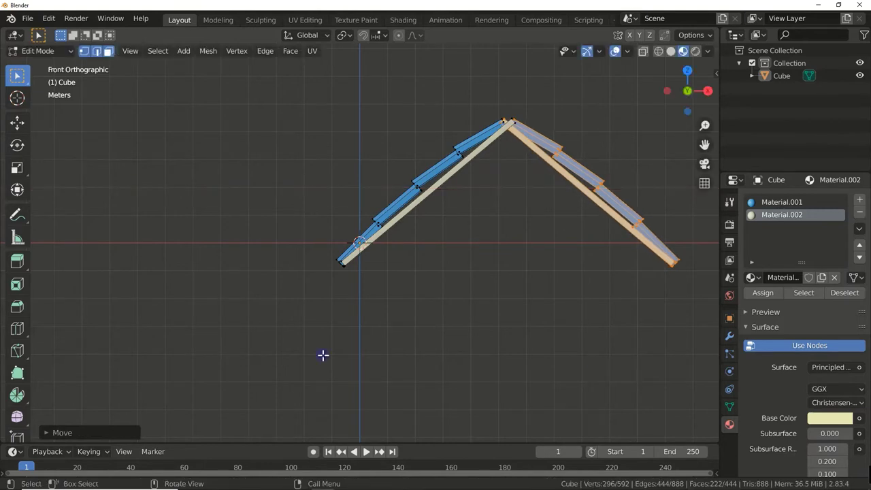
Add a cylinder and move it along X to sit under the roof peak.
click(323, 356)
key(shift+a)
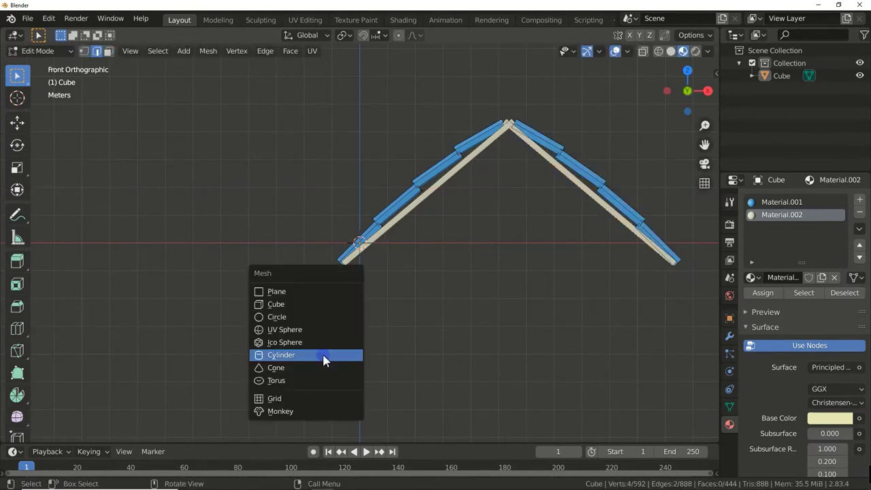
click(324, 358)
key(g)
key(x)
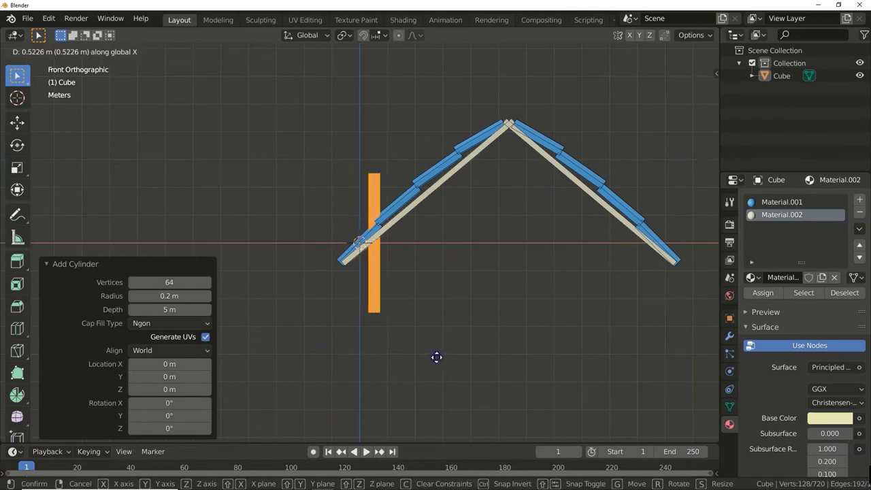
click(474, 353)
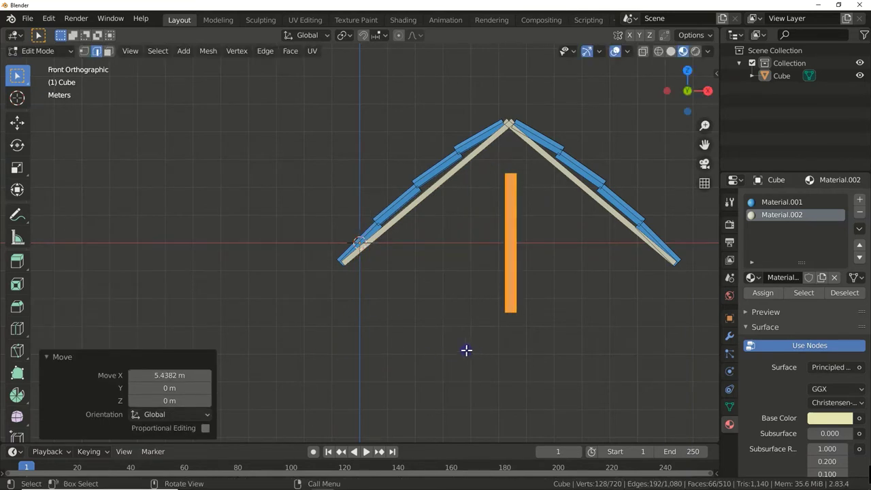
Rotate the cylinder 90° about X and raise it vertically onto the roof ridge.
key(r)
key(x)
key(9)
key(0)
key(0)
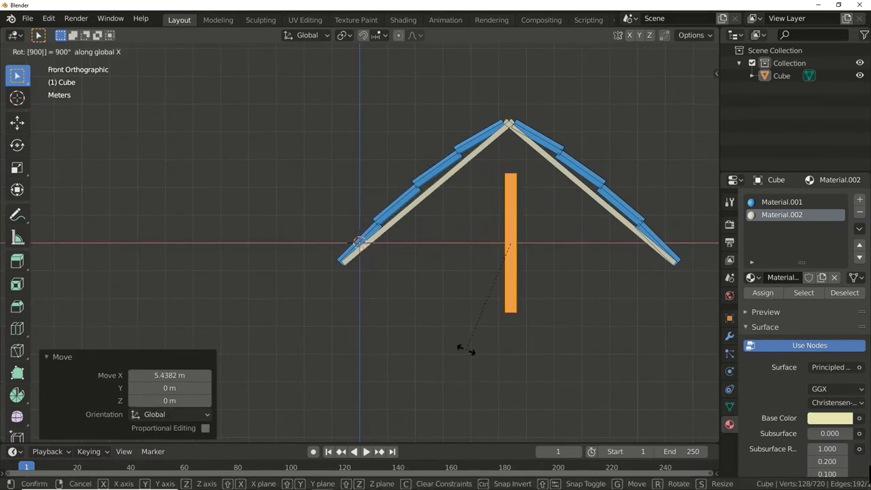
key(9)
key(0)
key(Return)
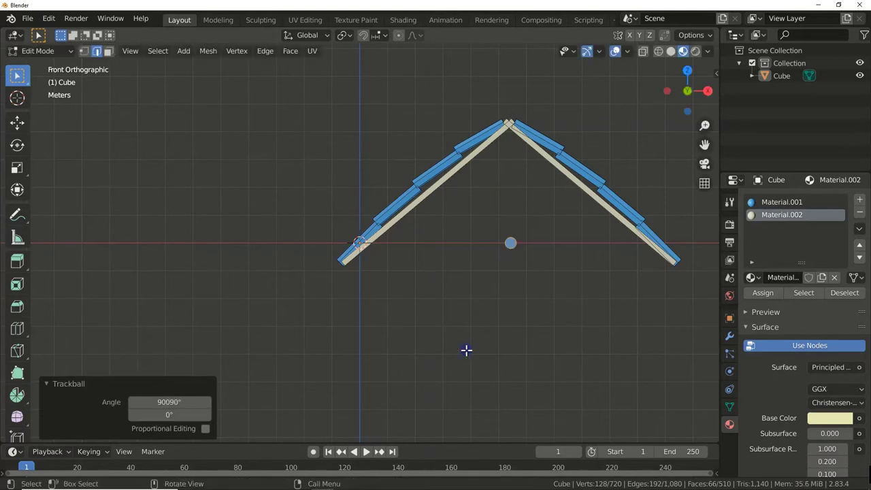
key(g)
key(z)
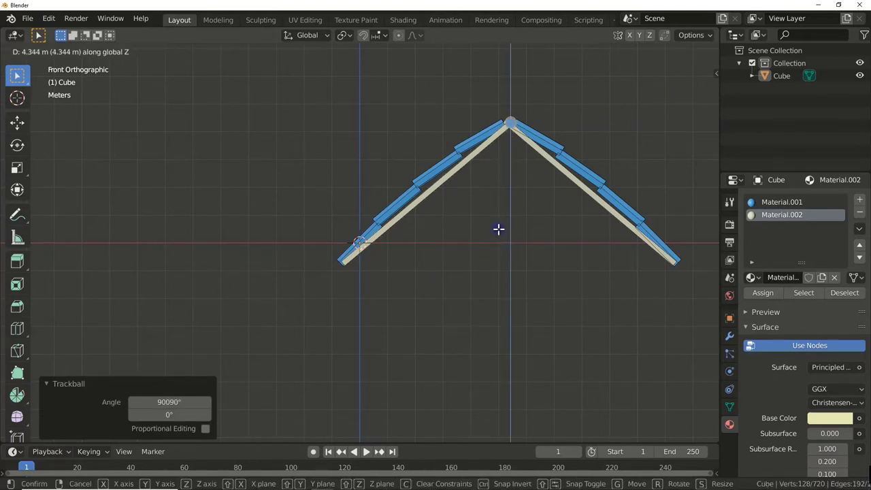
click(498, 229)
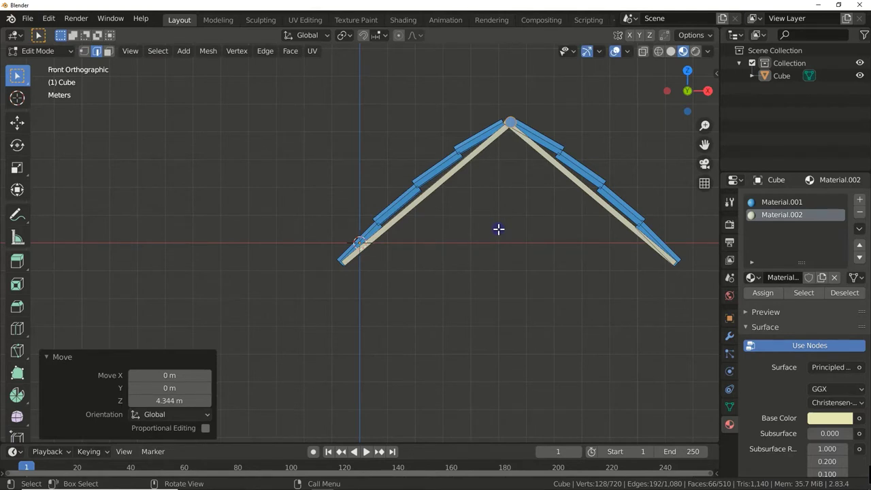
Fill a triangular face across the roof's front end and give it the beige Material.002.
click(760, 294)
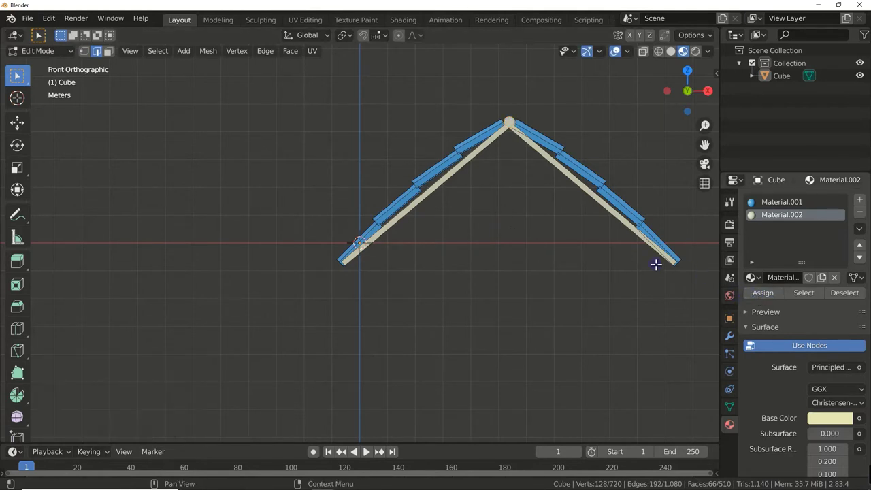
key(f)
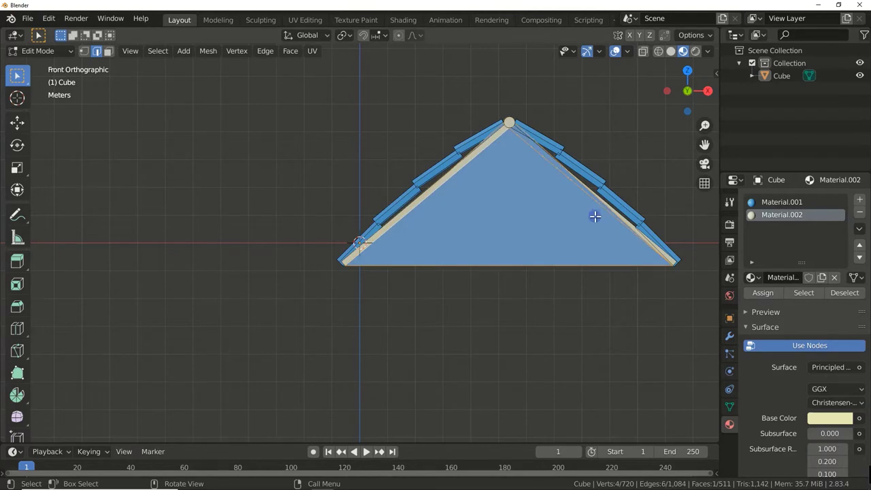
key(3)
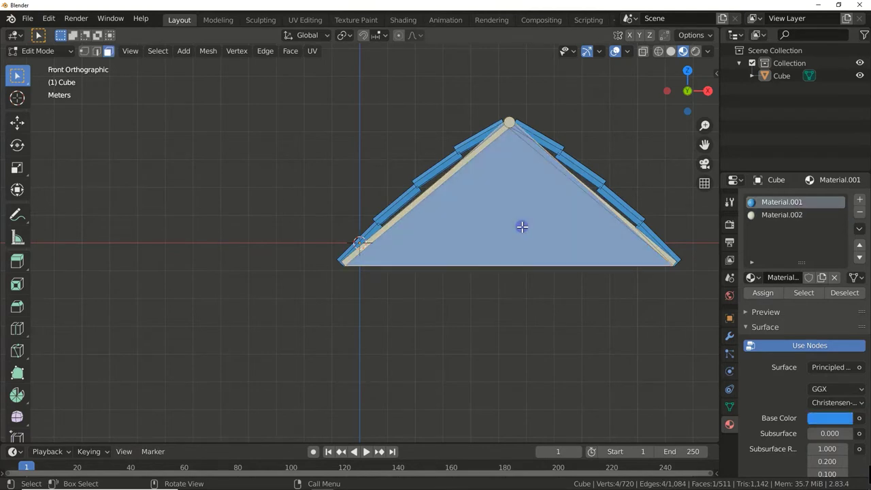
click(781, 217)
click(766, 293)
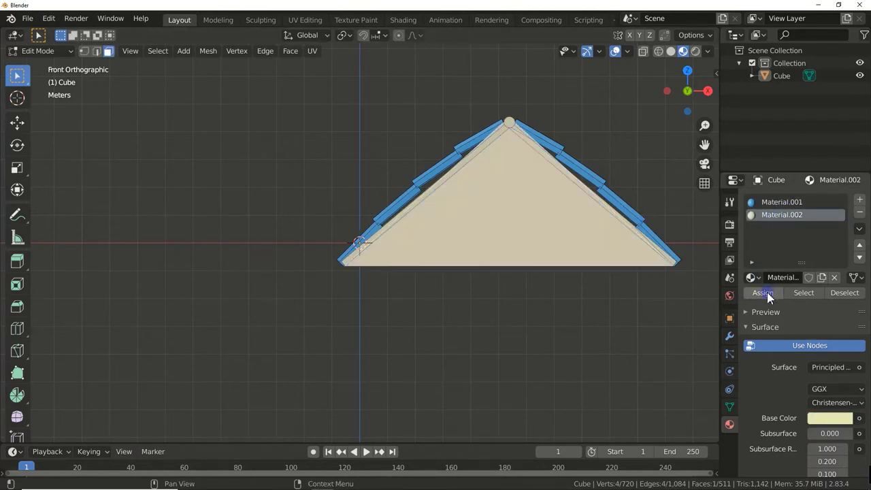
Extrude the beige gable face outward about 0.25 m for thickness.
key(e)
right_click(504, 290)
mouse_move(504, 290)
middle_down()
mouse_move(490, 208)
mouse_move(508, 194)
mouse_move(499, 207)
middle_up()
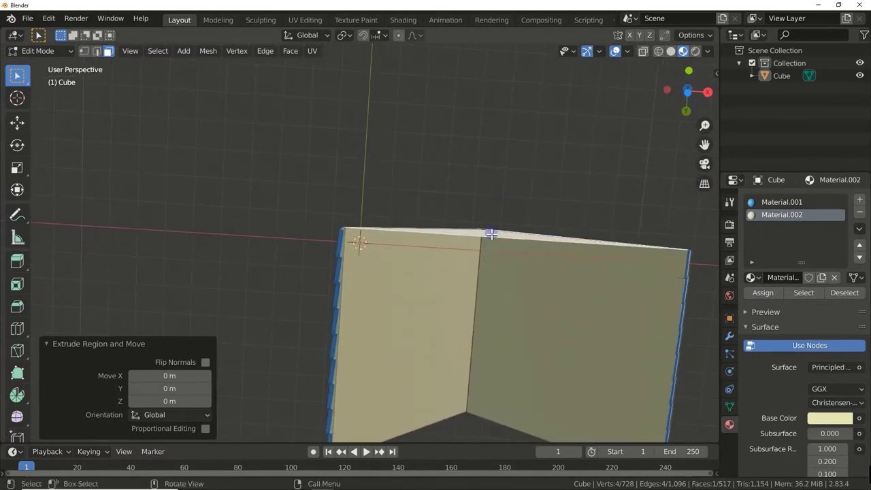
key(e)
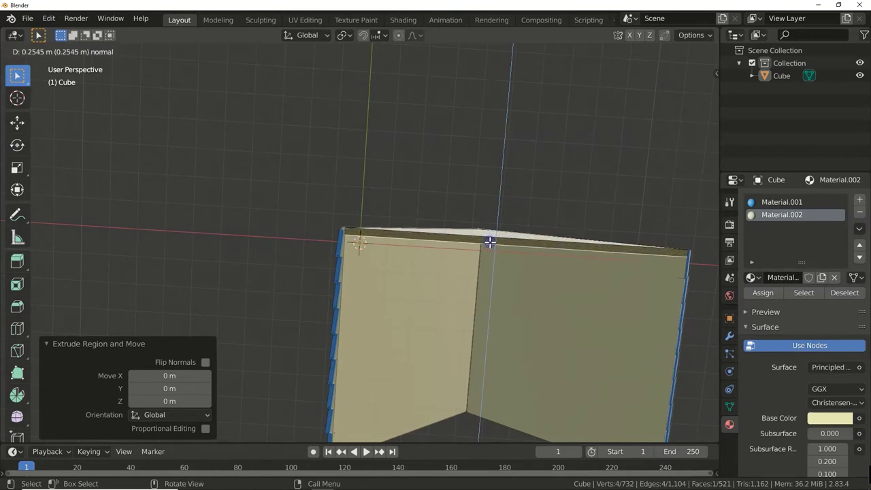
click(490, 241)
mouse_move(492, 304)
middle_down()
mouse_move(499, 288)
mouse_move(496, 339)
mouse_move(488, 351)
mouse_move(465, 350)
mouse_move(498, 386)
mouse_move(486, 354)
middle_up()
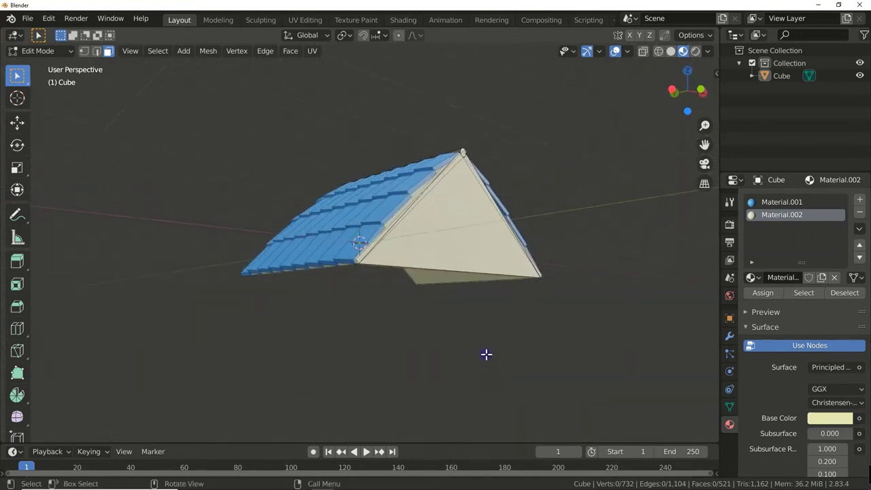
middle_drag(457, 298, 483, 320)
key(KP_1)
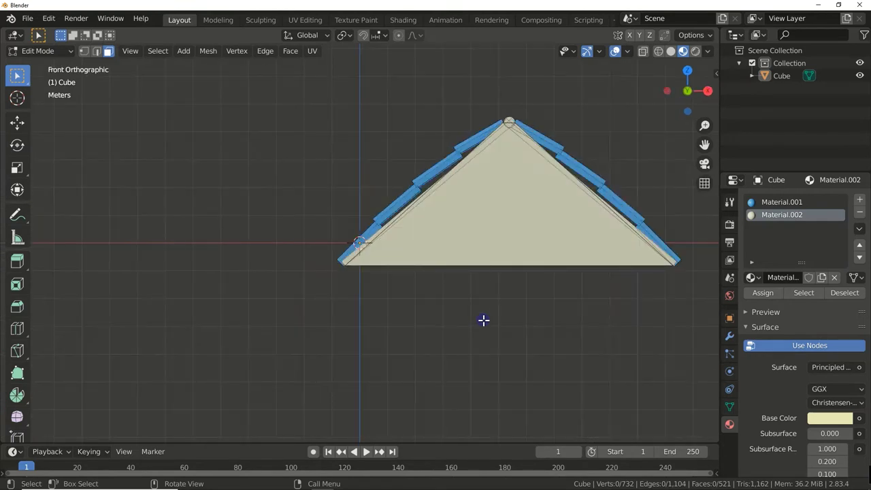
Recenter the roof and place a duplicated section behind it along Y.
key(a)
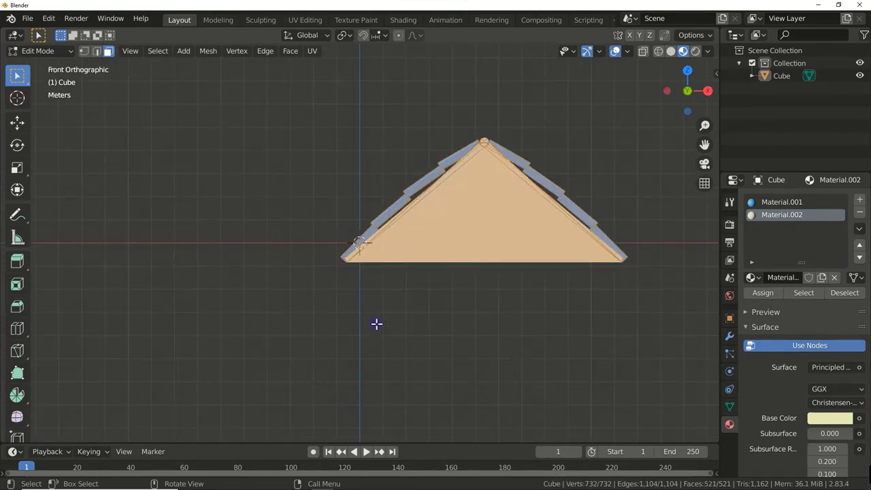
key(g)
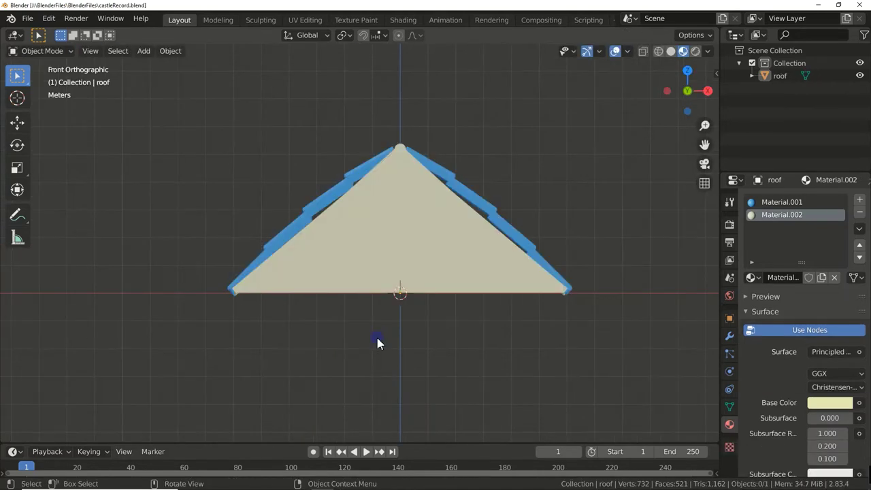
middle_drag(375, 343, 460, 358)
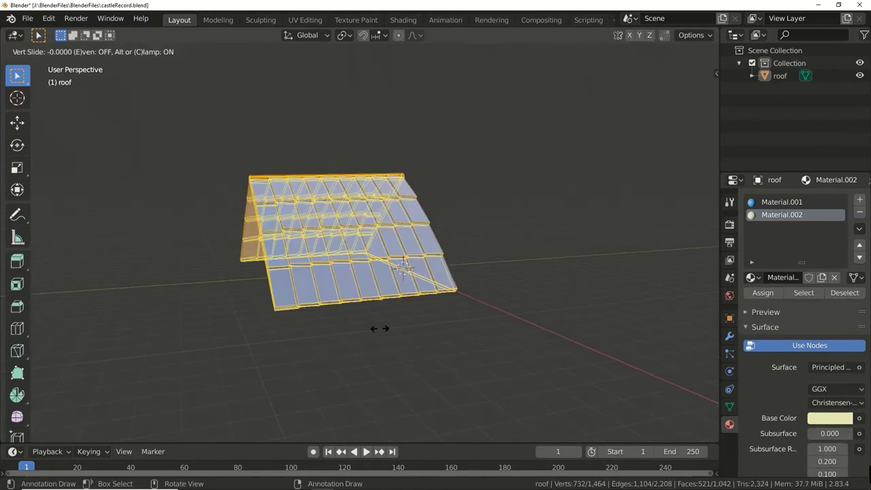
key(y)
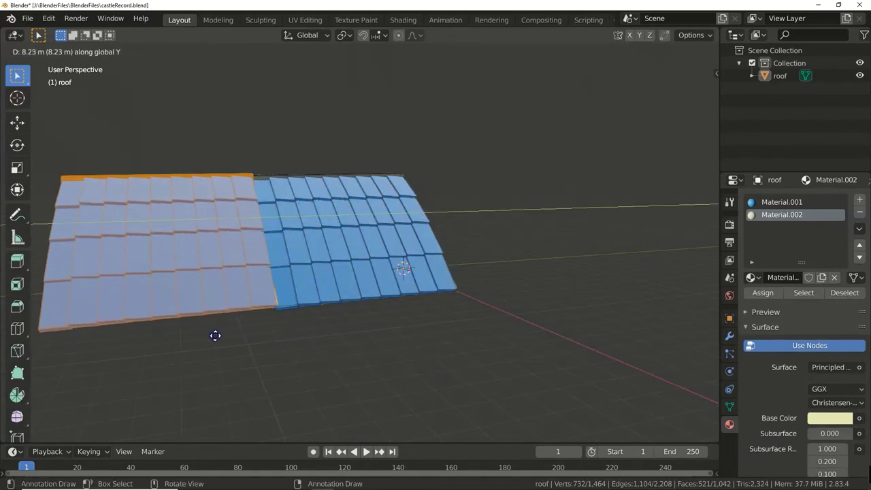
click(215, 335)
Check the roof from front and back views with its back gable closed.
key(alt+a)
key(KP_1)
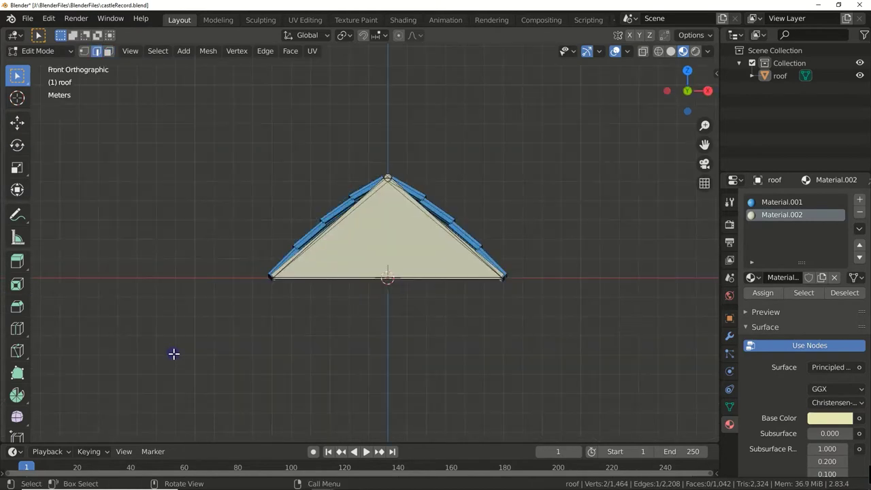
key(ctrl+KP_1)
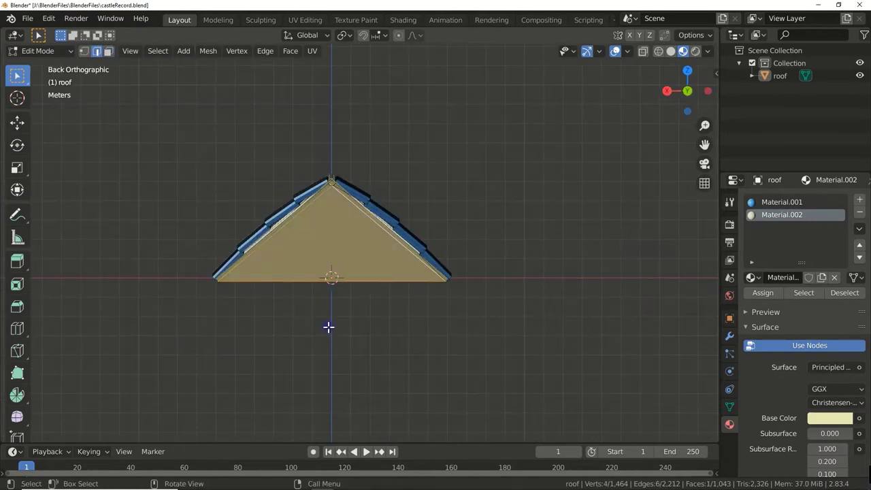
key(alt+a)
mouse_move(276, 348)
middle_down()
mouse_move(334, 318)
mouse_move(307, 370)
middle_up()
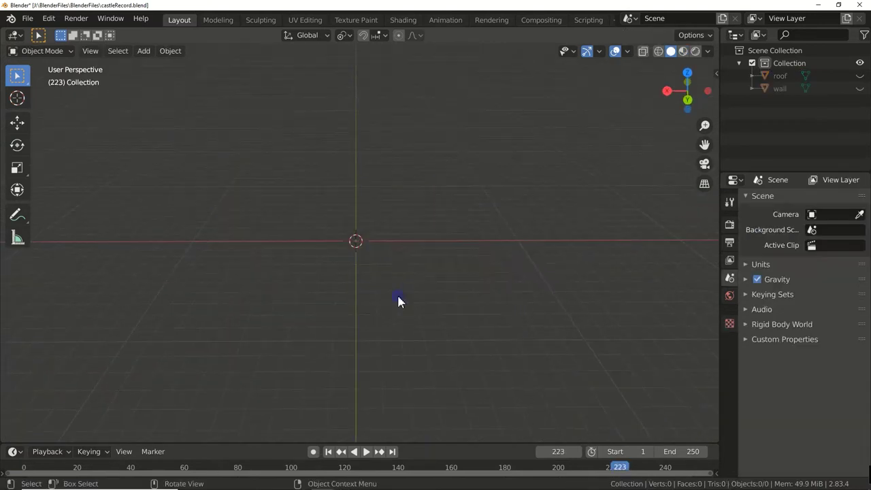
Add a cube at the origin and scale it to 0.5.
key(shift+a)
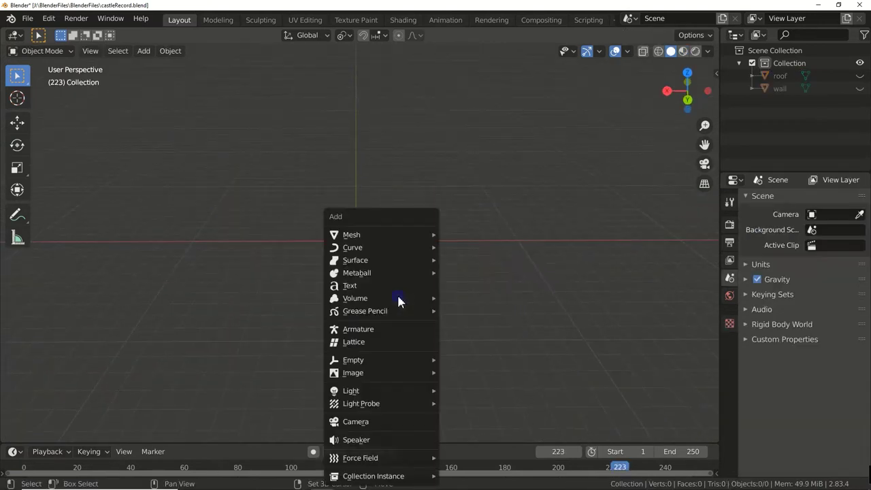
mouse_move(352, 235)
click(456, 247)
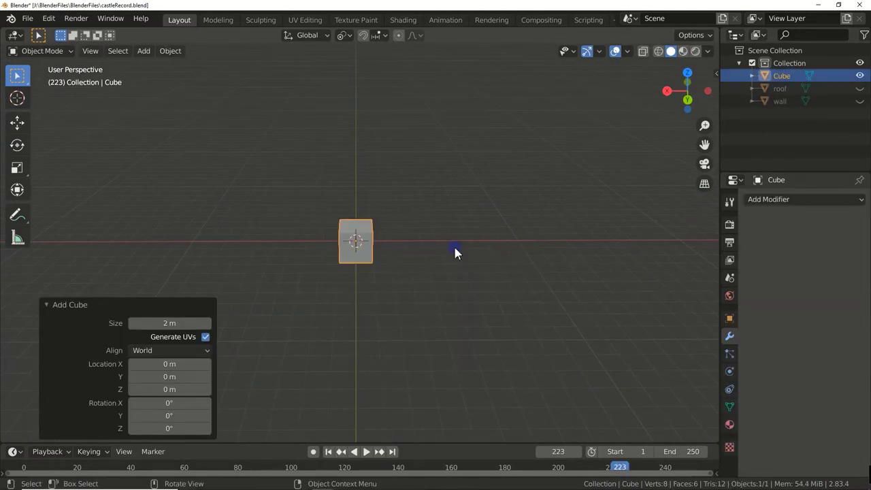
text(s.5)
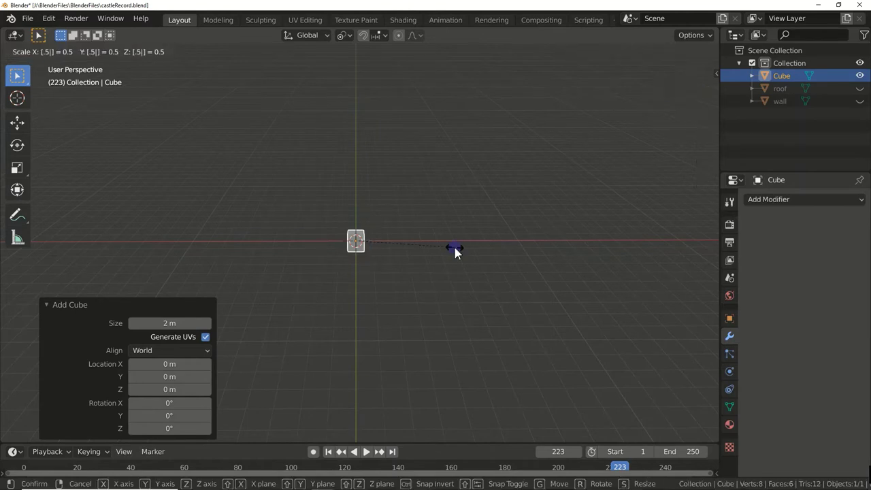
key(Return)
Zoom in on the cube, enter Edit Mode, and start bevelling its edges.
scroll(441, 264, up, 1)
scroll(441, 264, up, 1)
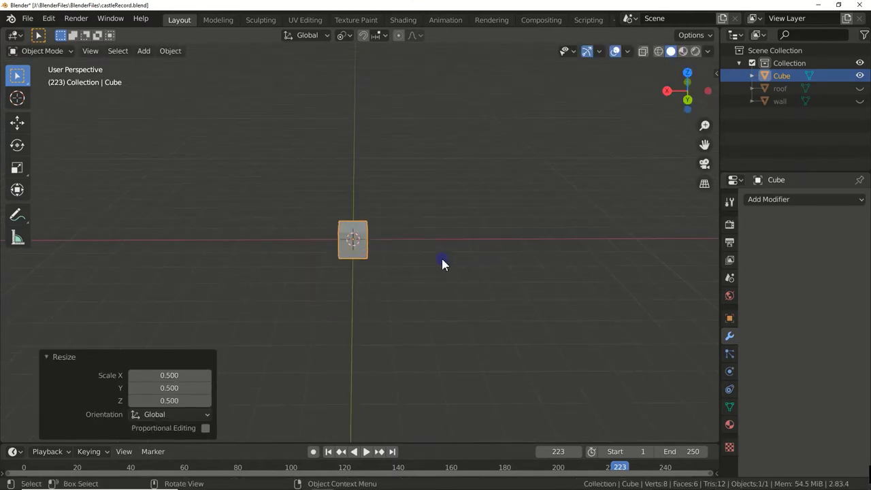
scroll(441, 264, up, 2)
scroll(441, 264, up, 2)
key(Tab)
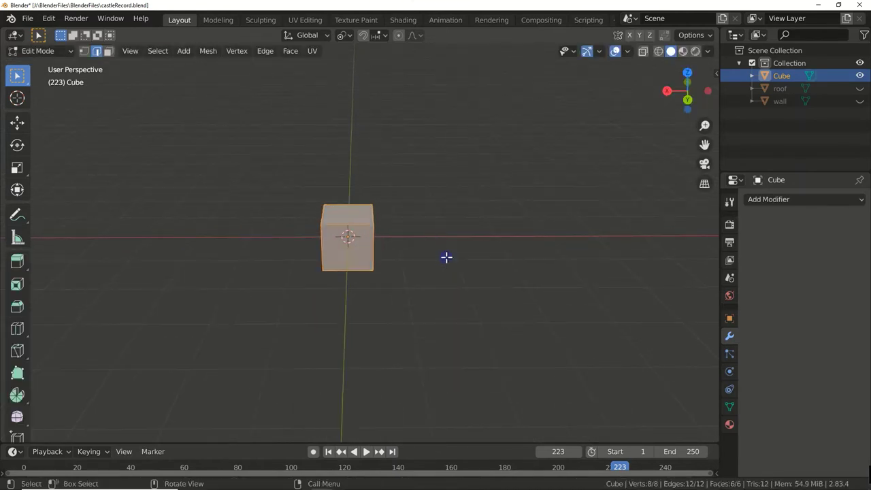
key(ctrl+b)
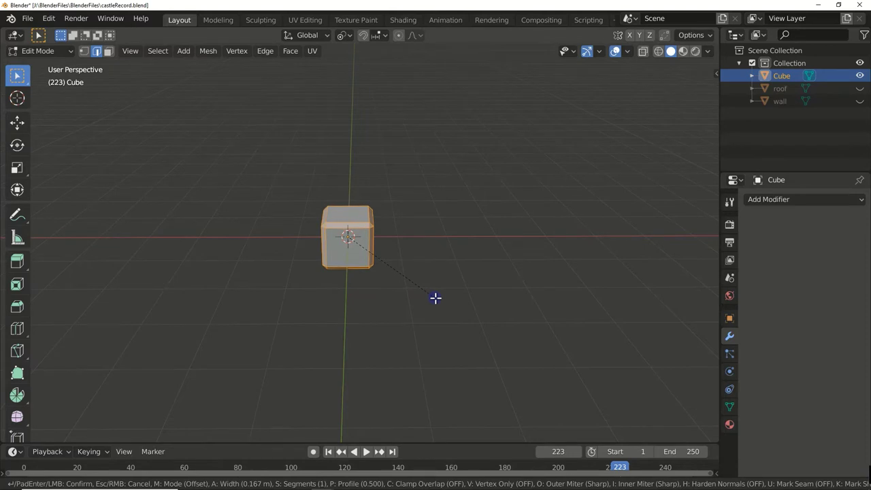
Confirm the bevel and place a copy of the cube just right of the original.
click(435, 297)
middle_drag(435, 297, 411, 259)
key(KP_1)
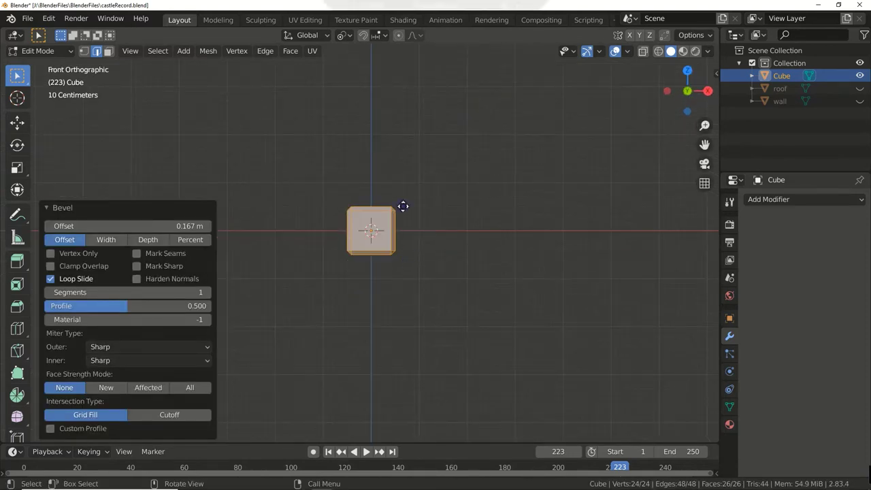
key(shift+d)
key(g)
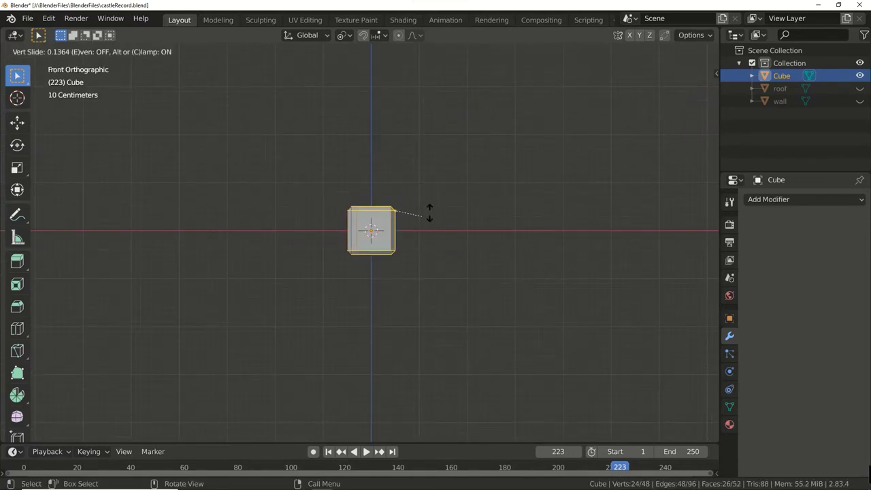
key(g)
key(x)
key(x)
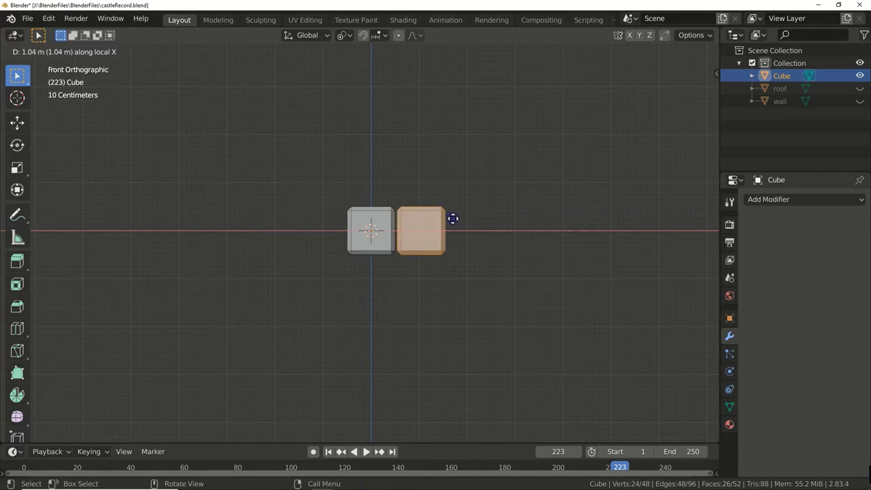
click(453, 218)
Extrude the copy 0.8 along X into a long brick and copy it further right.
text(e)
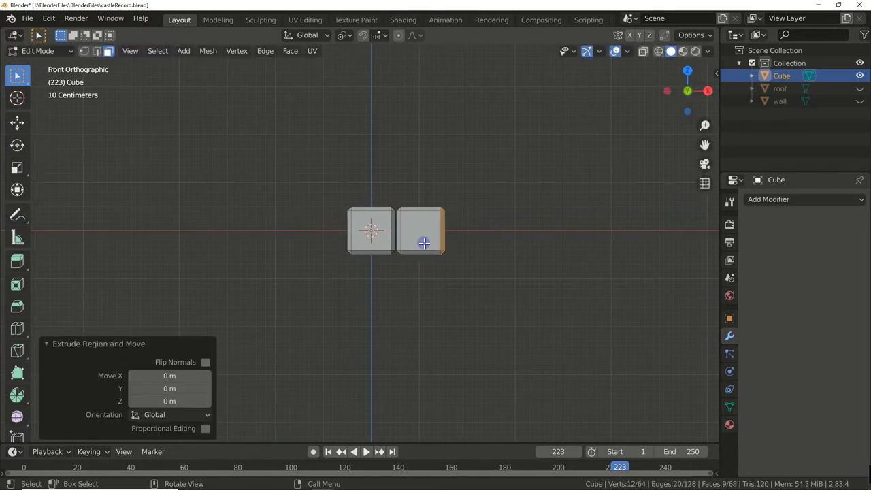
text(x.8)
key(Return)
key(ctrl+l)
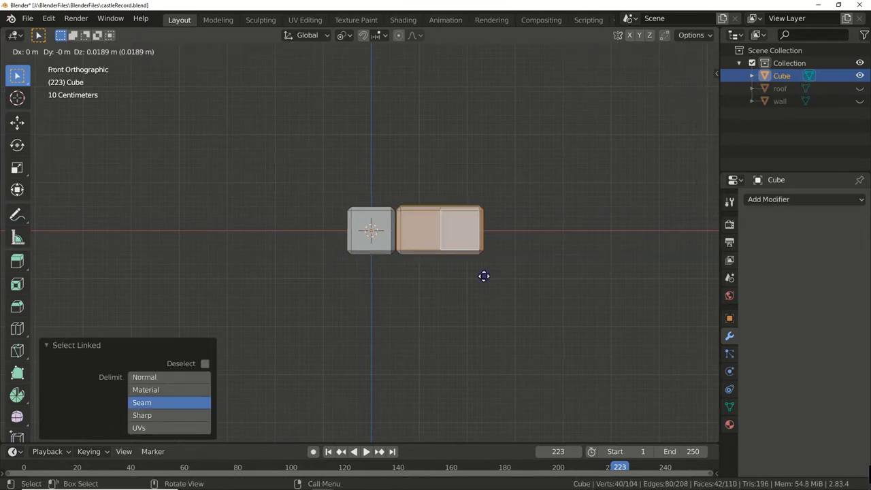
key(x)
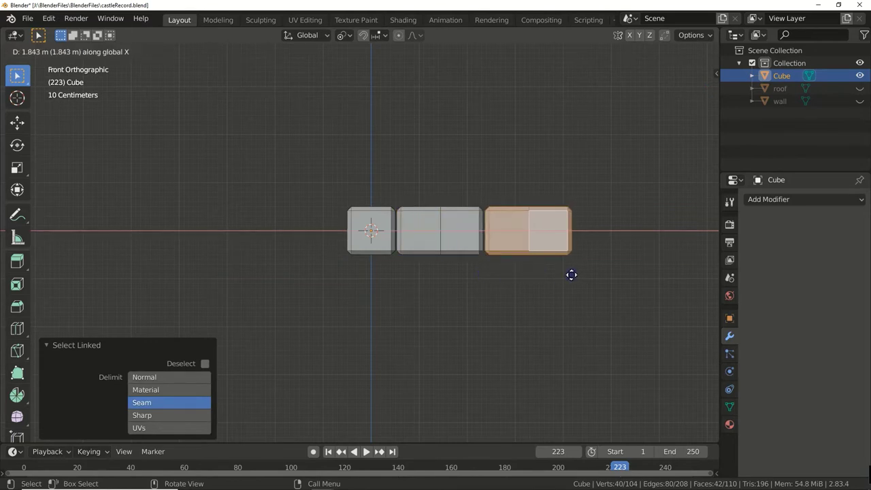
click(571, 275)
Duplicate both long bricks to the left of the small cube, completing the five-brick row.
key(l)
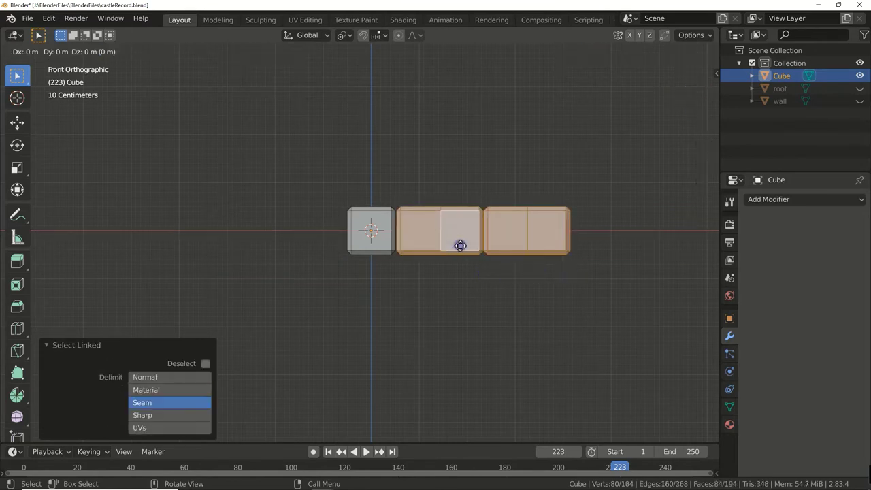
key(shift+d)
key(x)
click(237, 235)
key(alt+a)
scroll(181, 197, down, 1)
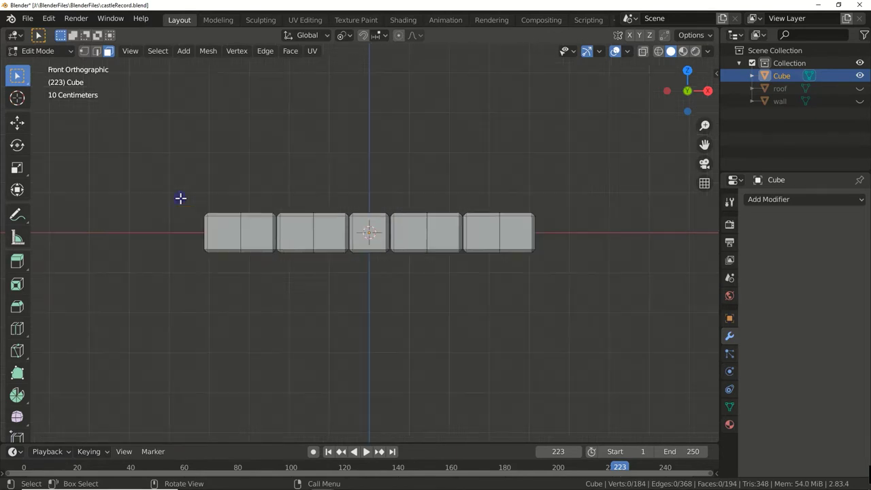
scroll(181, 197, down, 1)
Duplicate the brick row to the right and shift all bricks 4 m left.
scroll(181, 197, down, 1)
key(a)
key(shift+d)
key(x)
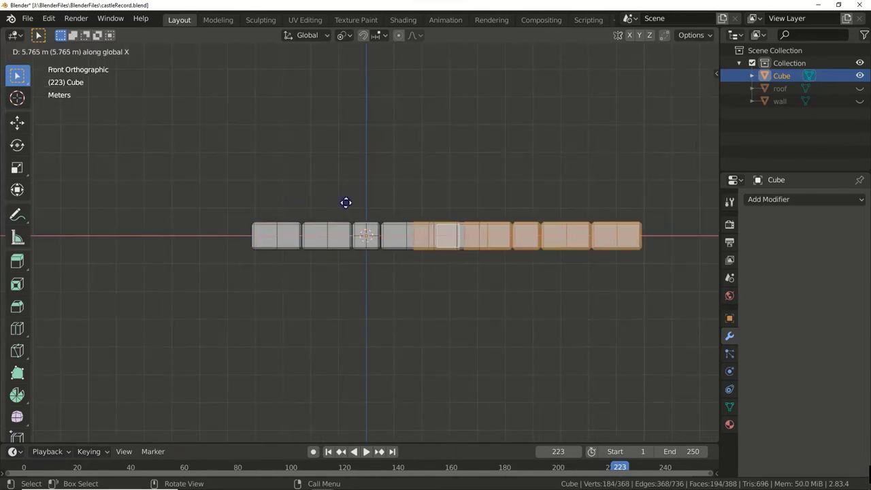
click(410, 210)
text(ag)
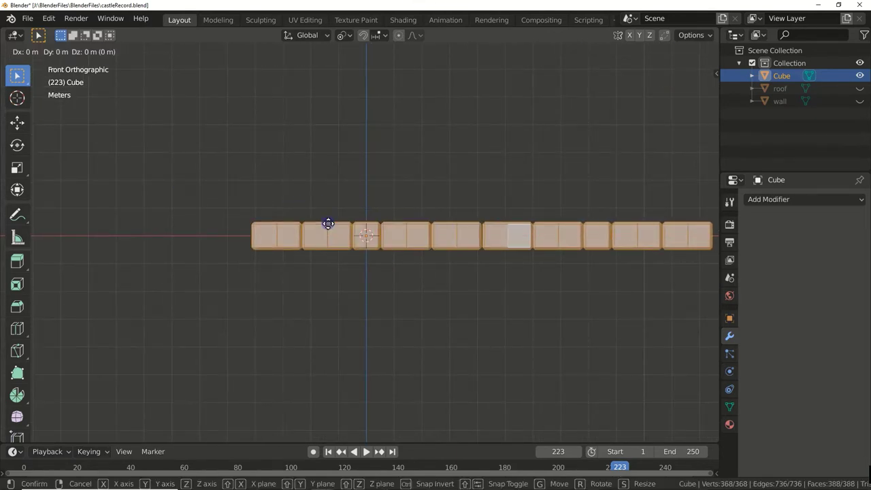
text(x-4)
key(Escape)
Raise the two leftmost long bricks onto the row and copy them along to start a staggered course.
key(l)
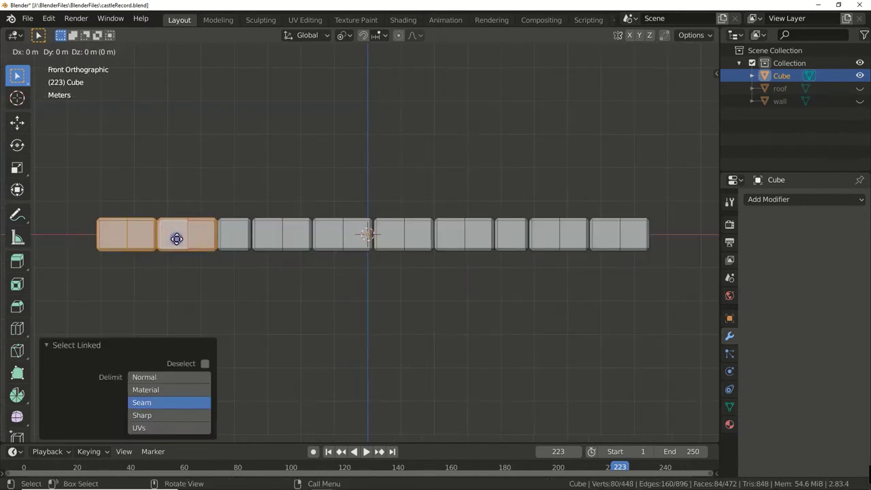
key(g)
key(z)
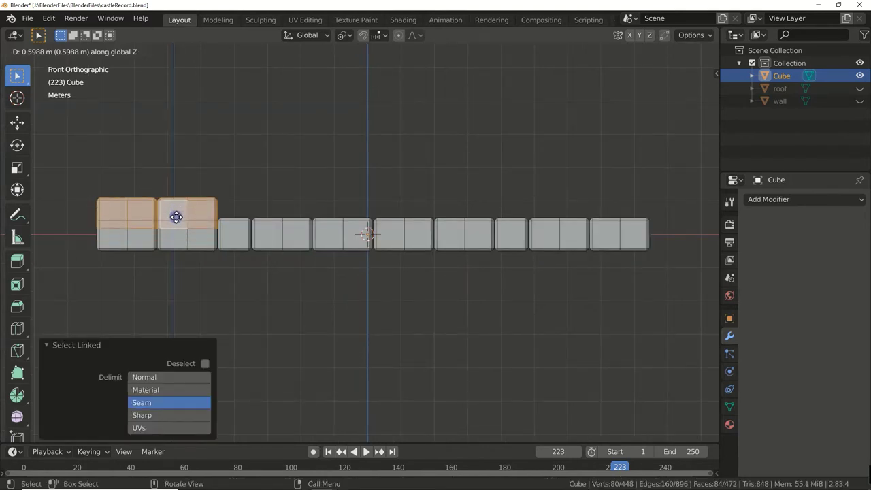
click(183, 204)
key(shift+d)
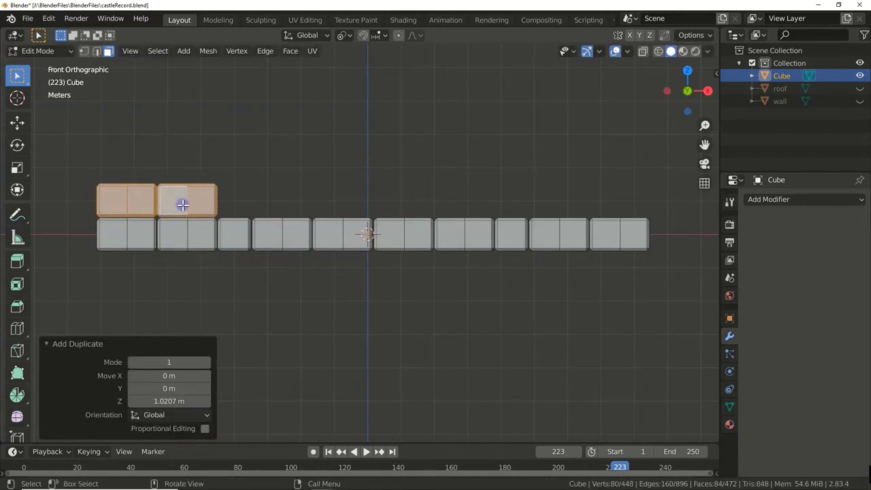
key(g)
key(x)
click(311, 262)
Extend the staggered top course with four more bricks and finish it at the right end.
key(g)
key(g)
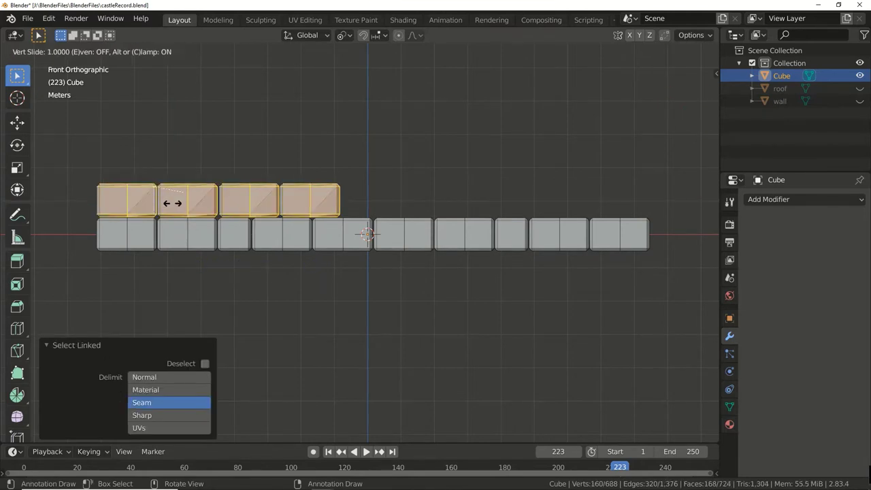
key(g)
key(x)
click(607, 237)
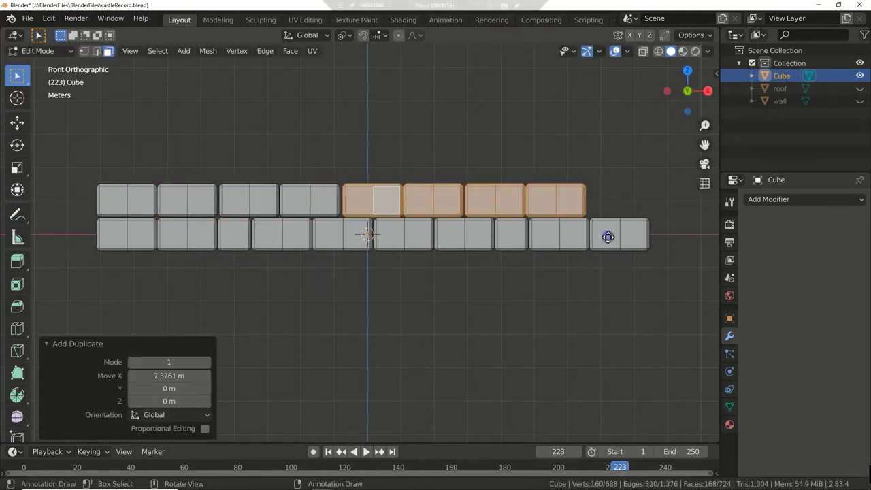
key(alt+a)
key(l)
key(shift+d)
key(z)
click(607, 202)
Duplicate both brick courses vertically twice to stack the wall six rows high.
key(a)
key(shift+d)
key(g)
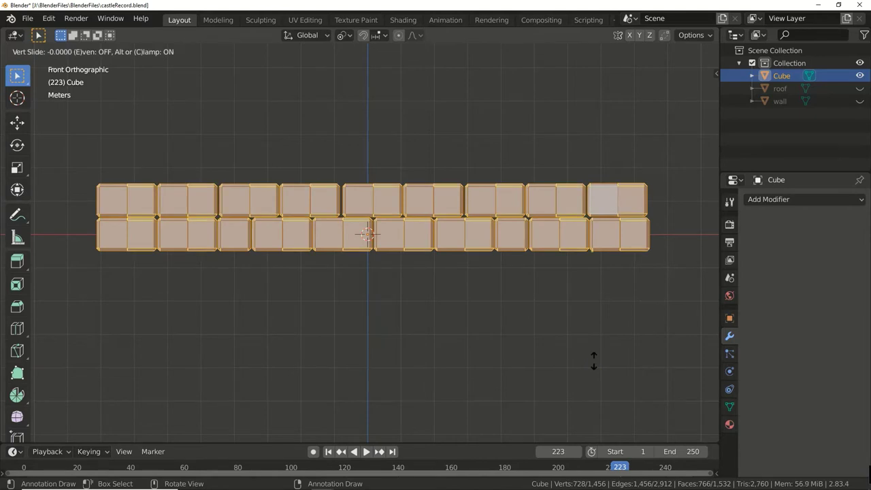
key(g)
key(z)
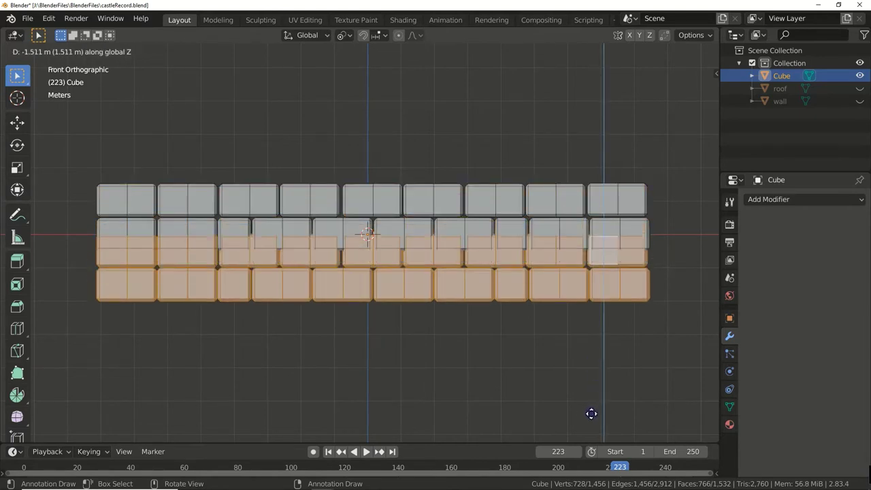
click(591, 424)
key(shift+d)
key(z)
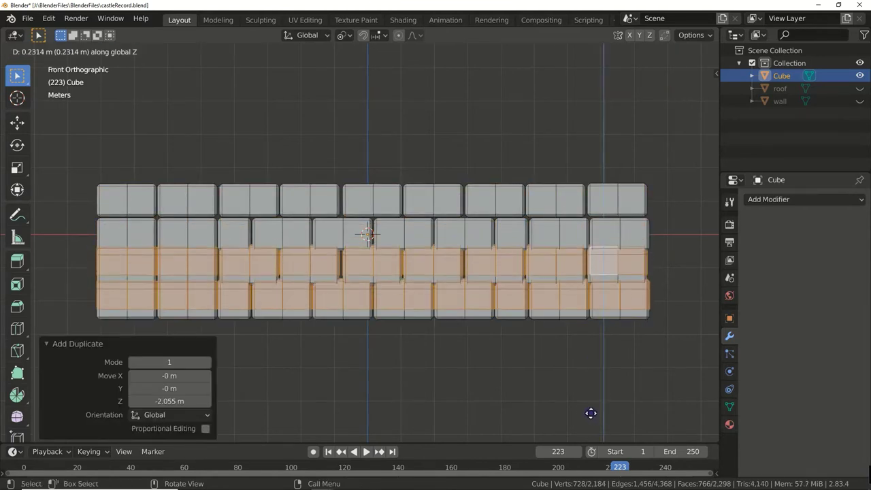
click(554, 292)
Apply the existing yellow material to the brick wall and preview it in material view.
key(Tab)
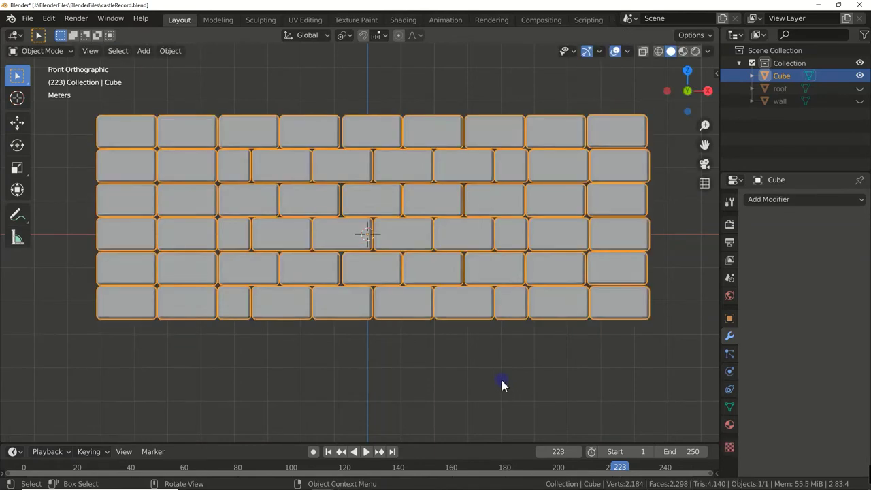
mouse_move(482, 387)
middle_down()
mouse_move(511, 406)
mouse_move(487, 403)
middle_up()
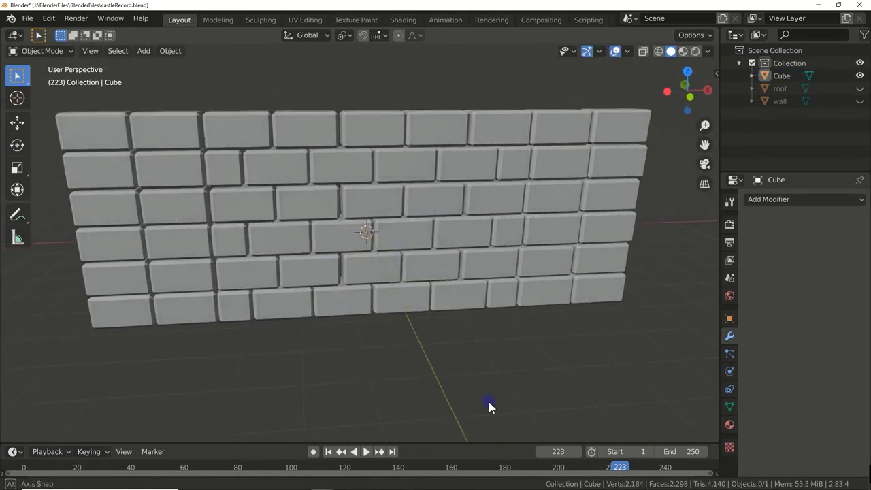
key(KP_1)
click(730, 424)
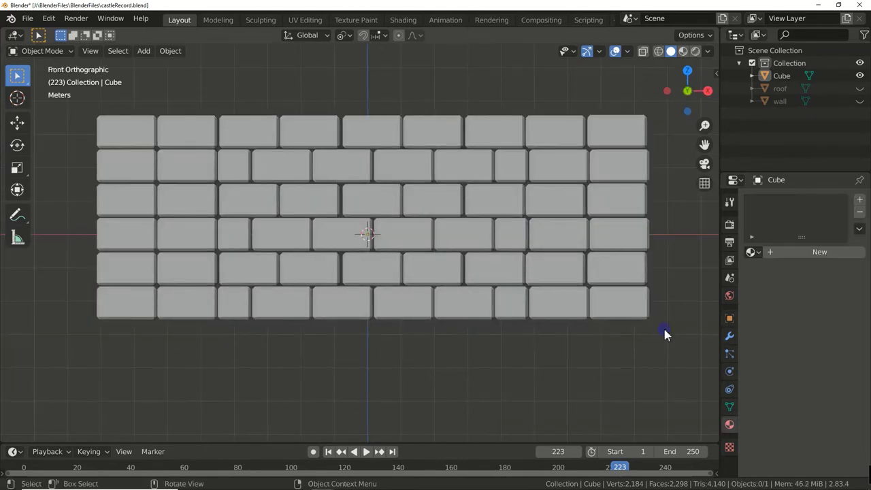
key(a)
click(750, 252)
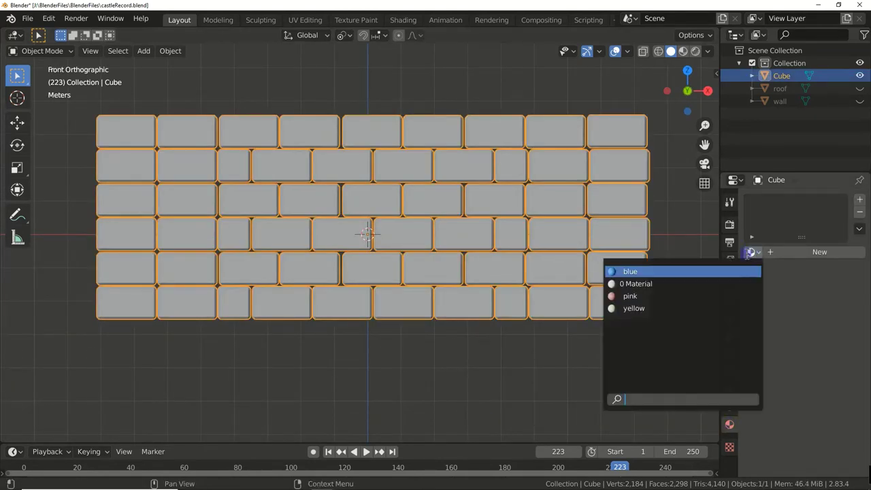
click(645, 310)
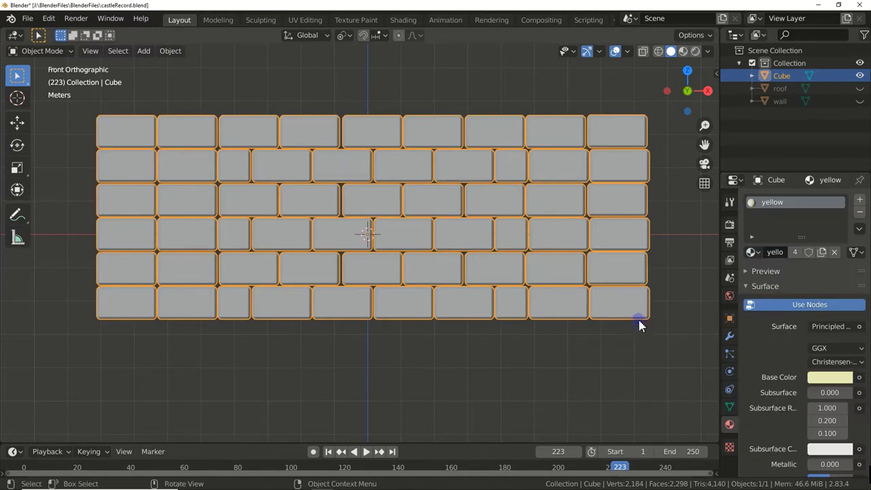
click(683, 52)
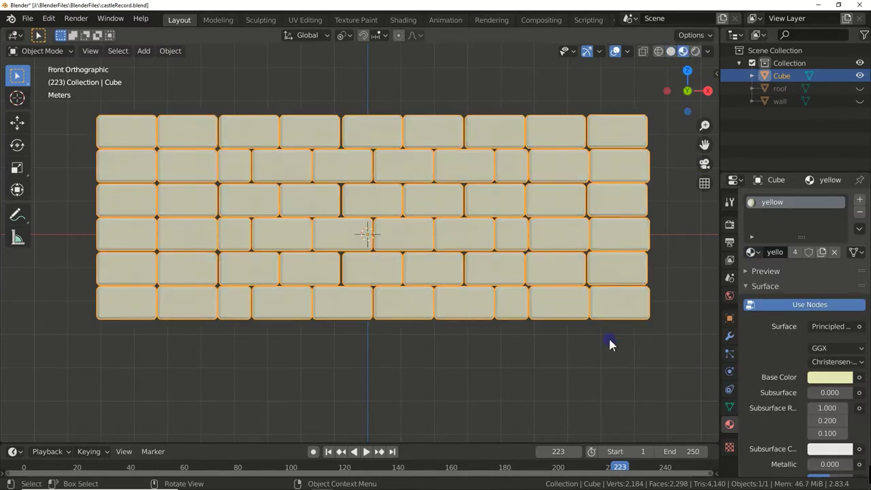
Add a pink material slot and assign it to several scattered bricks.
key(Tab)
key(ctrl+l)
click(859, 199)
click(786, 279)
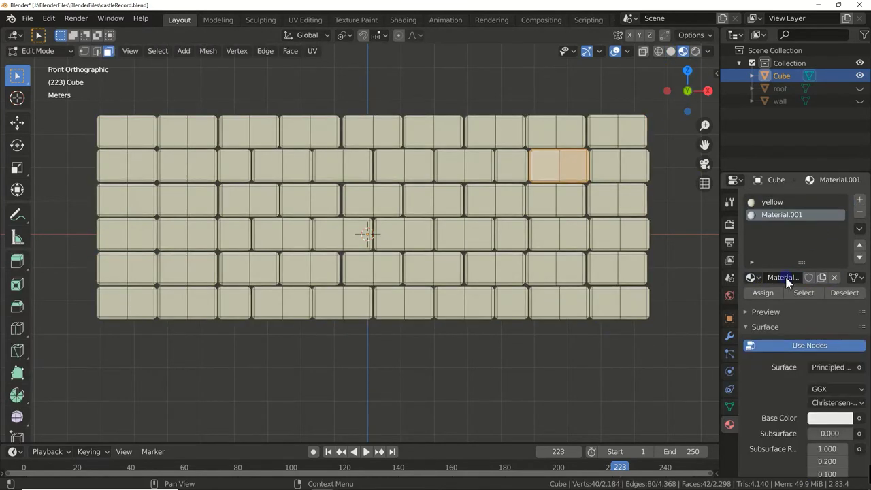
click(752, 277)
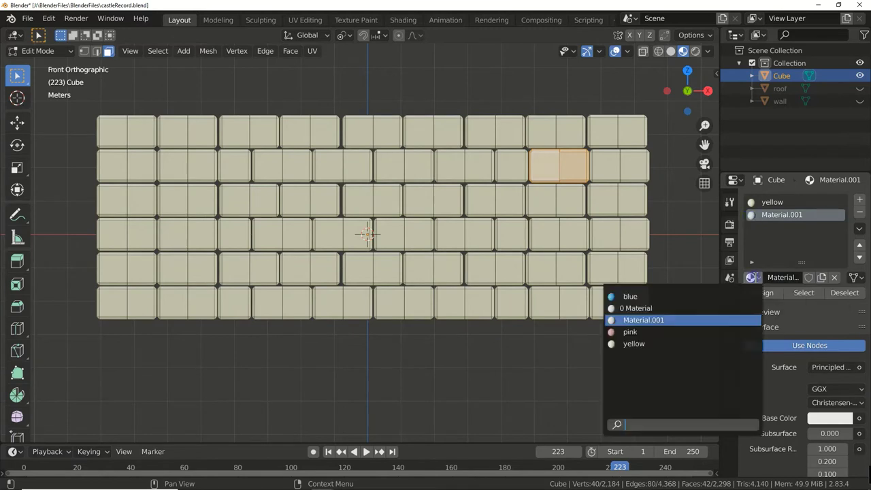
click(667, 332)
click(762, 293)
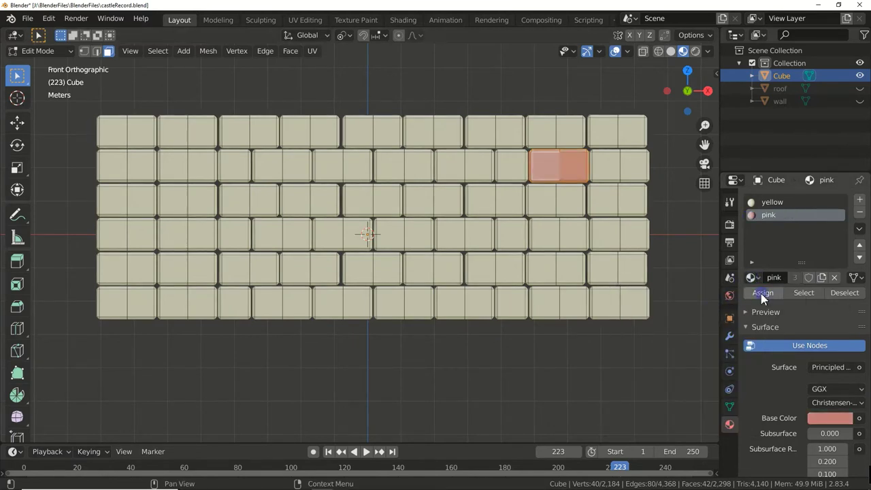
click(754, 216)
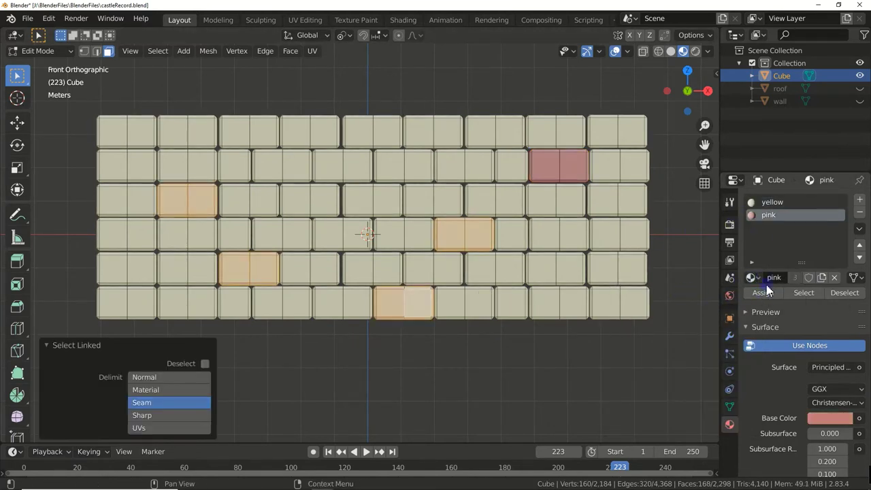
click(763, 294)
click(629, 345)
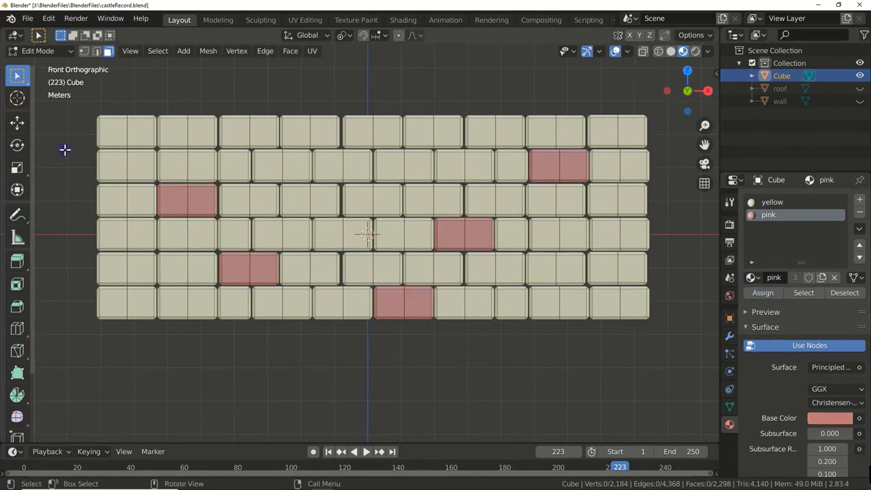
Return to Object Mode and orbit to inspect the wall before viewing it from the front.
key(Tab)
click(245, 368)
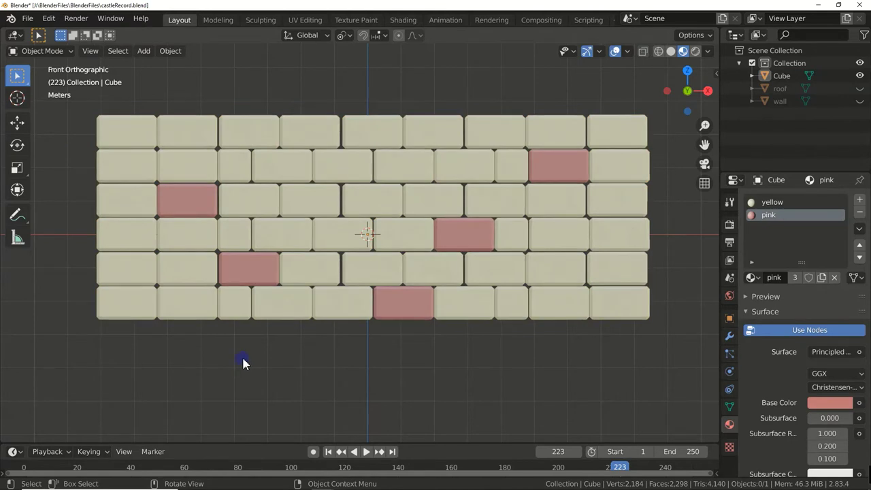
mouse_move(242, 357)
middle_down()
mouse_move(246, 385)
mouse_move(246, 371)
middle_up()
mouse_move(185, 363)
middle_down()
mouse_move(213, 379)
mouse_move(222, 397)
mouse_move(194, 391)
middle_up()
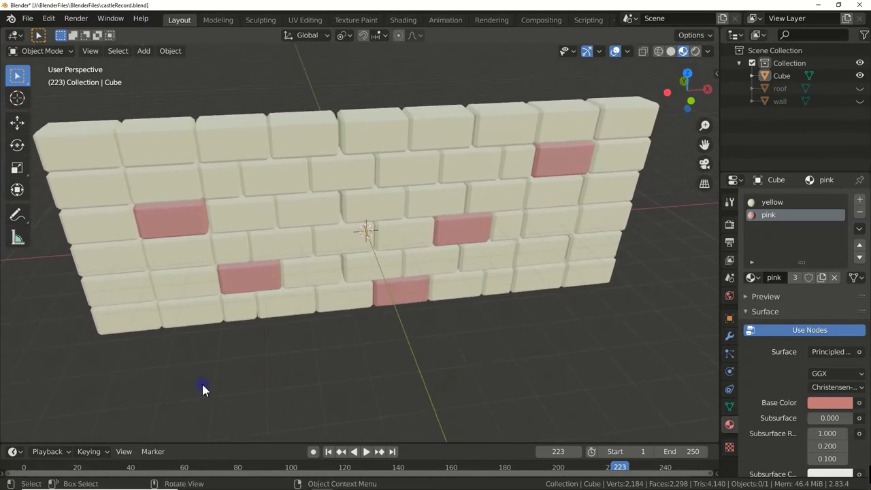
key(KP_1)
Hide the wall, add a wide cylinder and a tall narrow one, and raise the tall one about 2 m.
key(Delete)
key(shift+a)
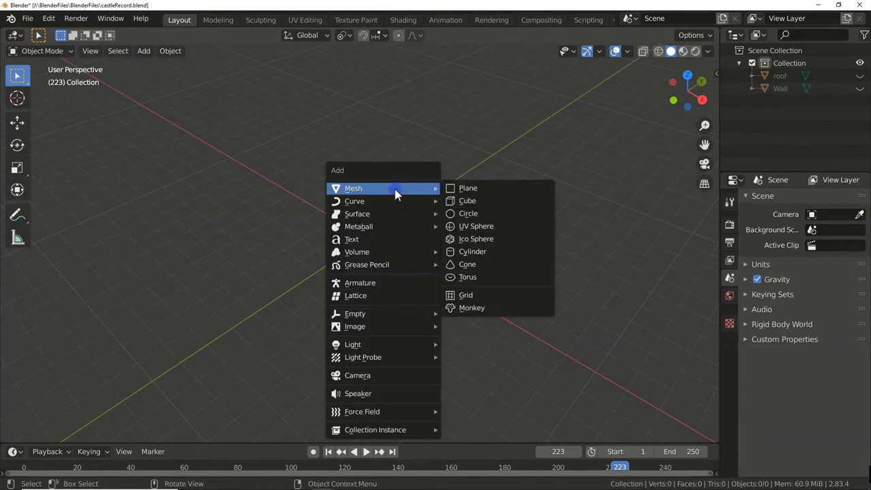
click(475, 252)
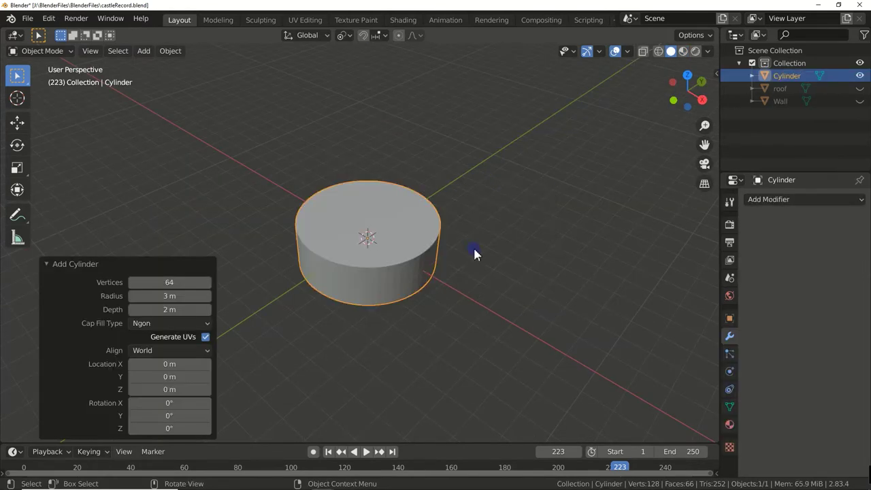
key(Delete)
key(shift+a)
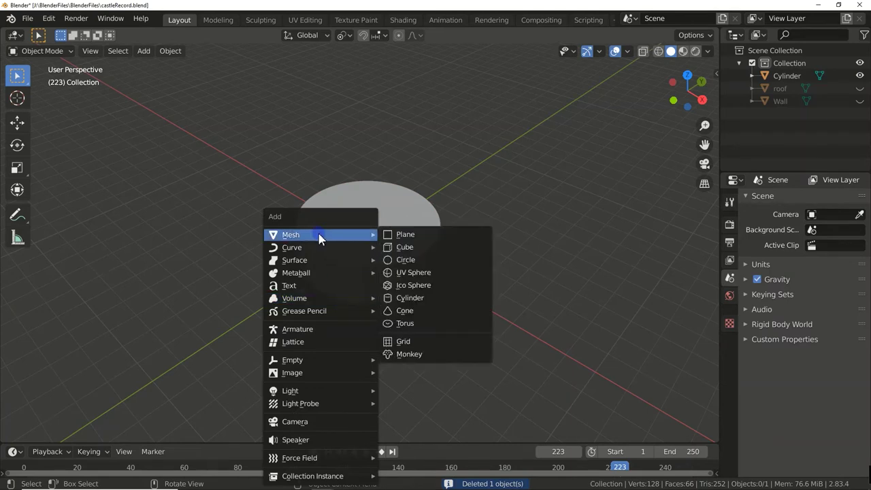
click(407, 298)
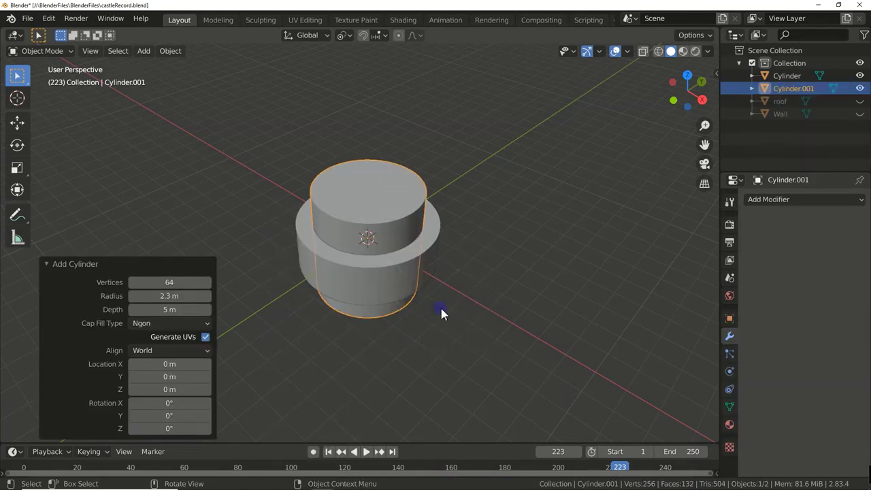
key(KP_1)
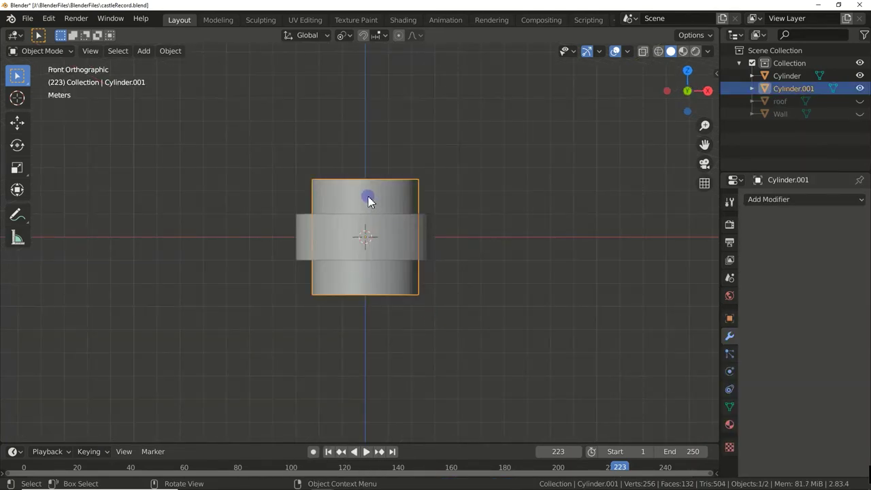
key(g)
key(z)
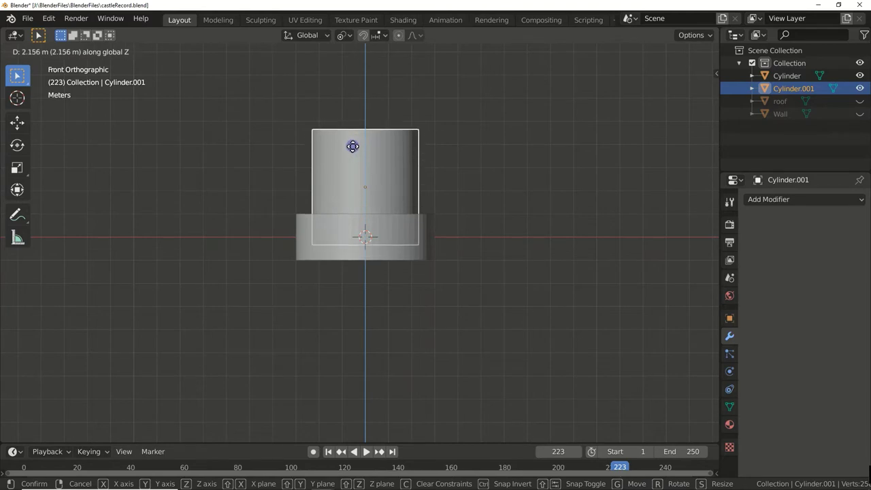
click(353, 146)
Apply a Boolean Difference on the wide cylinder using the tall cylinder as cutter.
click(426, 256)
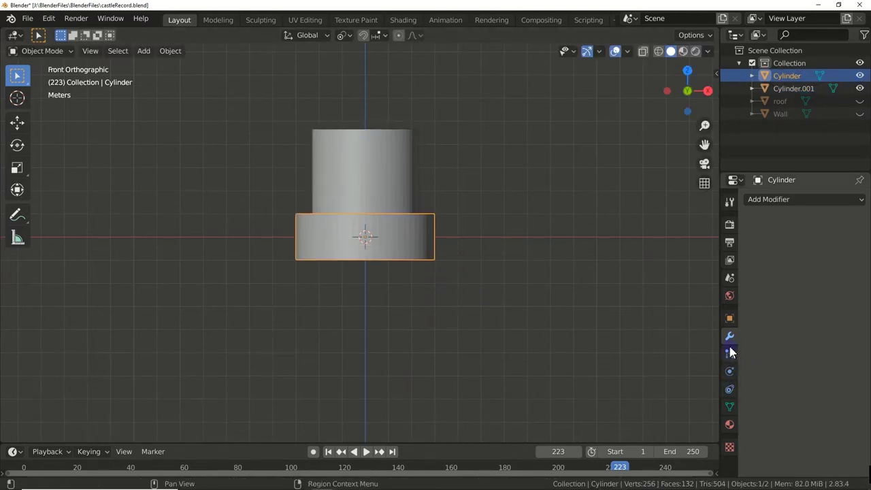
click(769, 199)
click(591, 268)
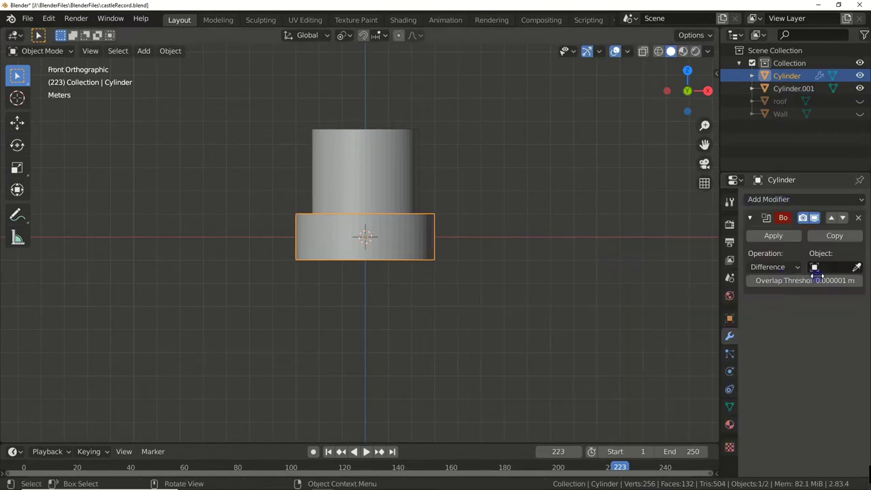
click(404, 178)
mouse_move(403, 178)
middle_down()
mouse_move(498, 232)
mouse_move(728, 238)
middle_up()
click(773, 236)
Move the tall cutter cylinder aside and delete it, leaving the hollow ring.
click(375, 184)
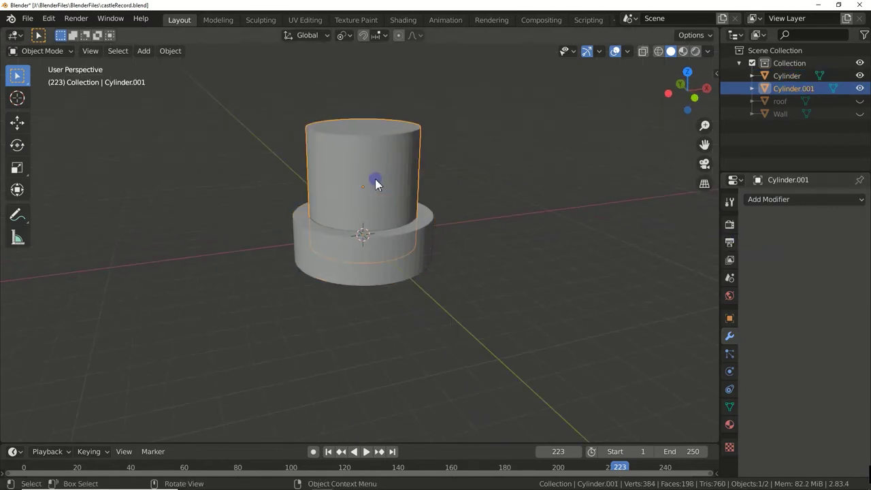
key(g)
click(571, 158)
mouse_move(451, 271)
middle_down()
mouse_move(426, 327)
mouse_move(423, 306)
mouse_move(455, 301)
middle_up()
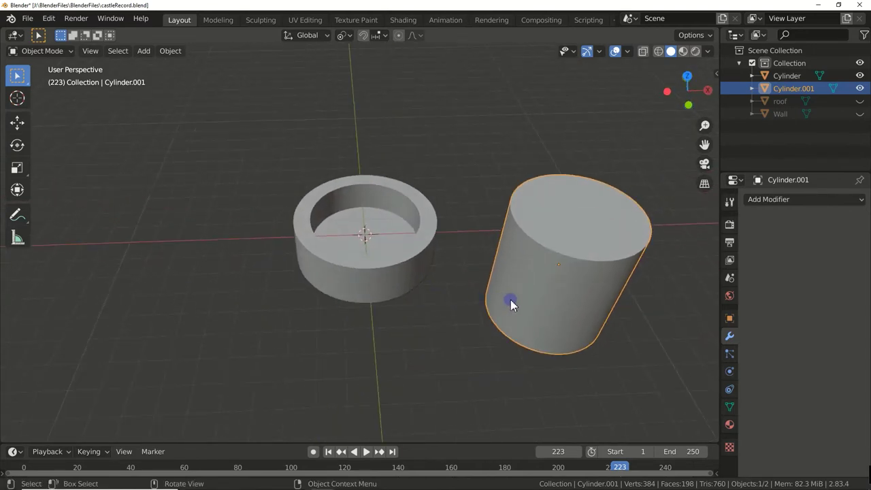
key(Delete)
middle_drag(511, 306, 593, 248)
Add a cube at the ring's centre and raise it 1 m.
key(shift+a)
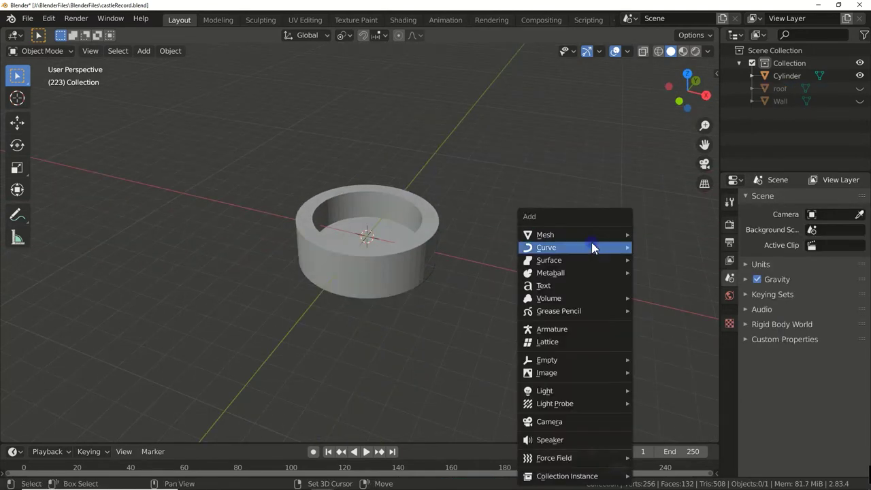
click(653, 249)
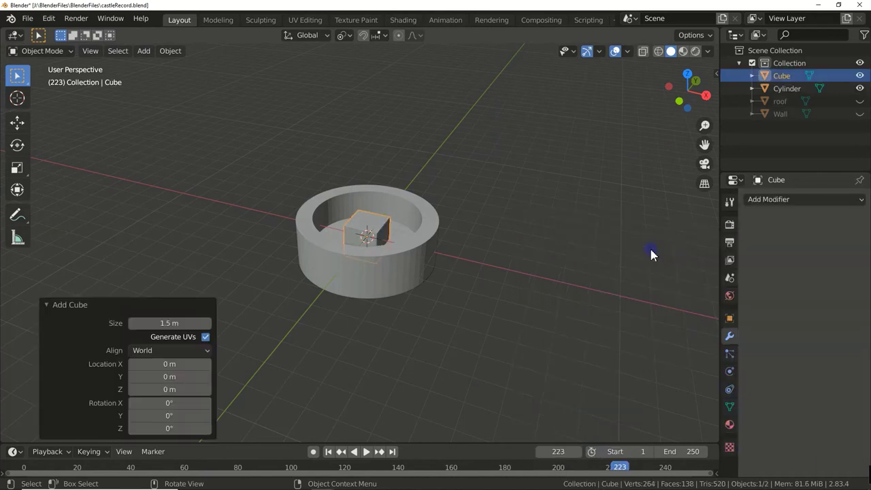
key(g)
key(z)
key(1)
key(Return)
Scale the cube by 0.5 along X and 5 along Y into a long bar across the rim.
key(s)
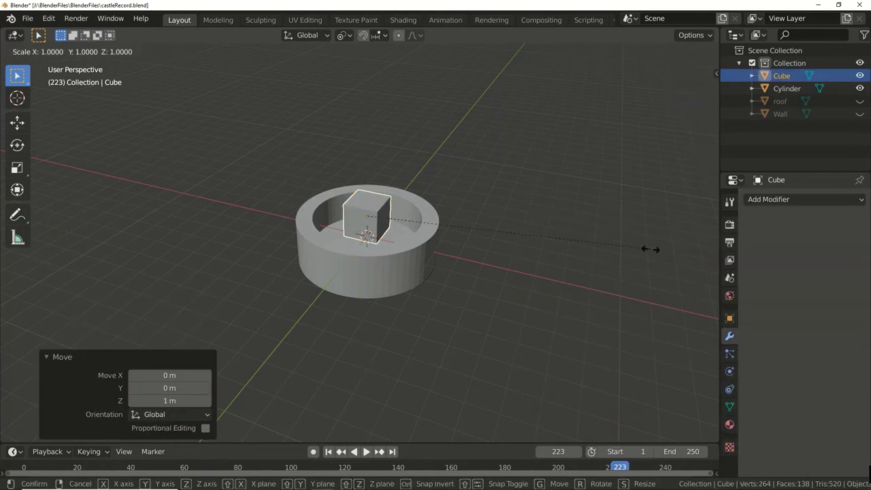
key(x)
key(period)
key(5)
key(Return)
key(s)
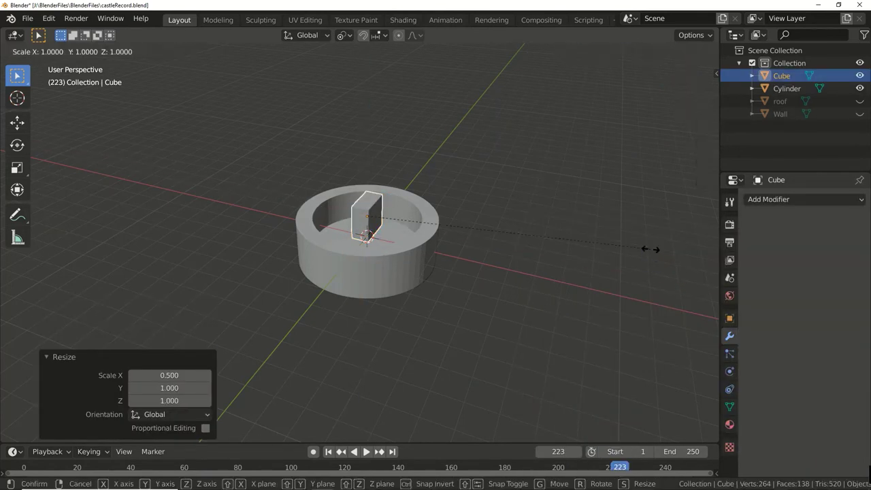
key(y)
key(5)
key(Return)
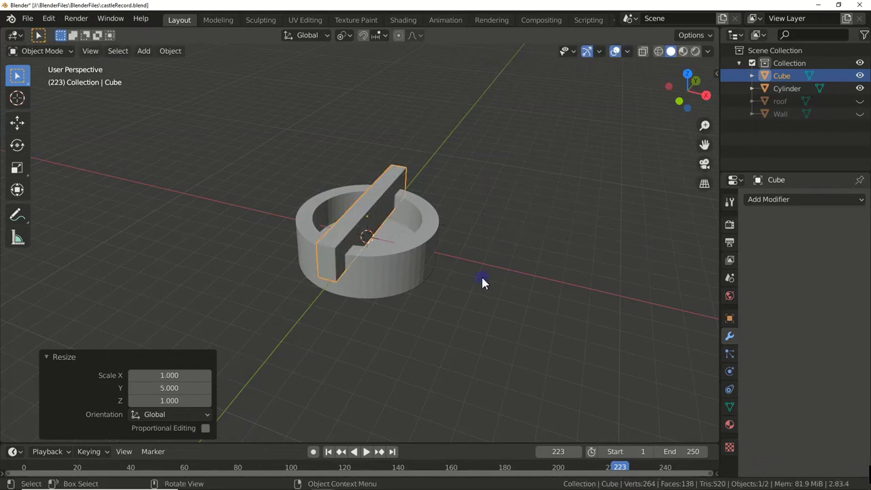
click(409, 274)
click(761, 200)
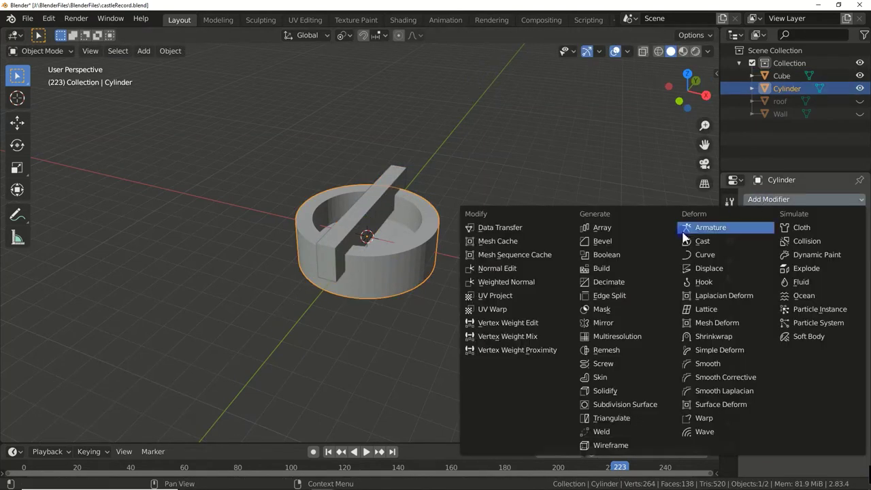
Add a Boolean modifier to the cylinder with the slab as cutter and apply the first notch cut.
click(616, 258)
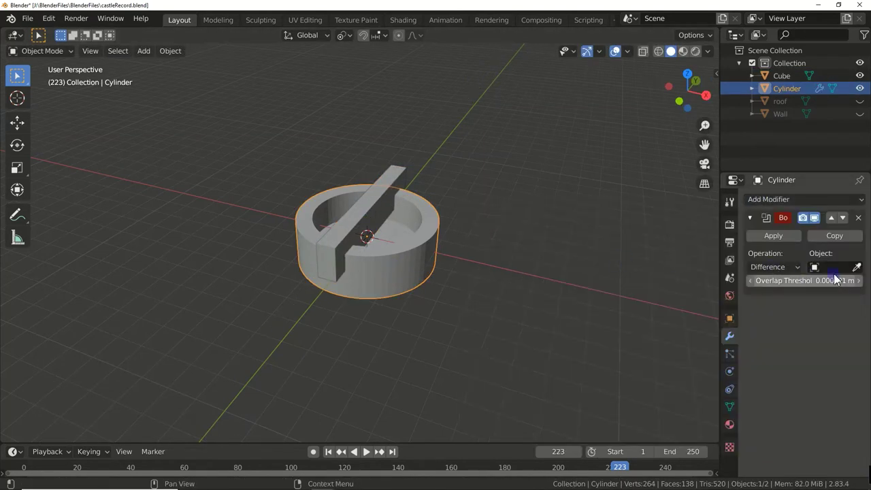
click(369, 222)
click(769, 236)
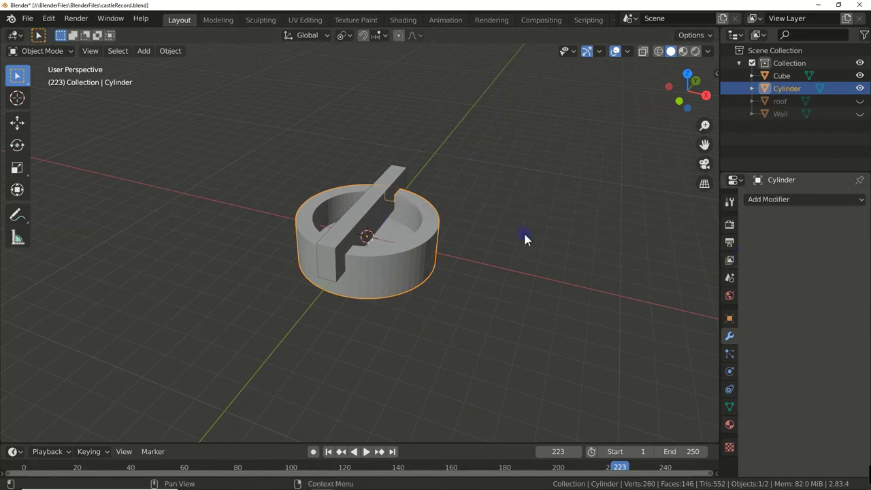
click(368, 232)
key(g)
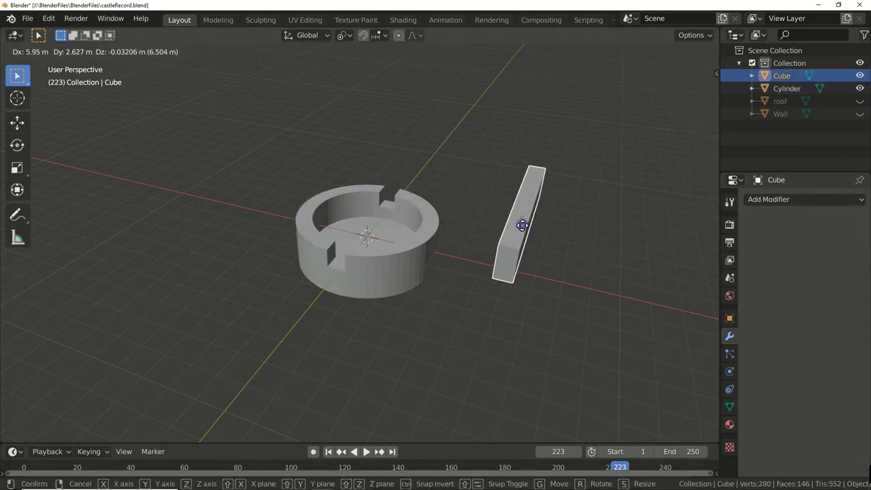
right_click(522, 225)
Rotate the slab 30° about Z twice, applying a new notch cut after each turn.
click(363, 225)
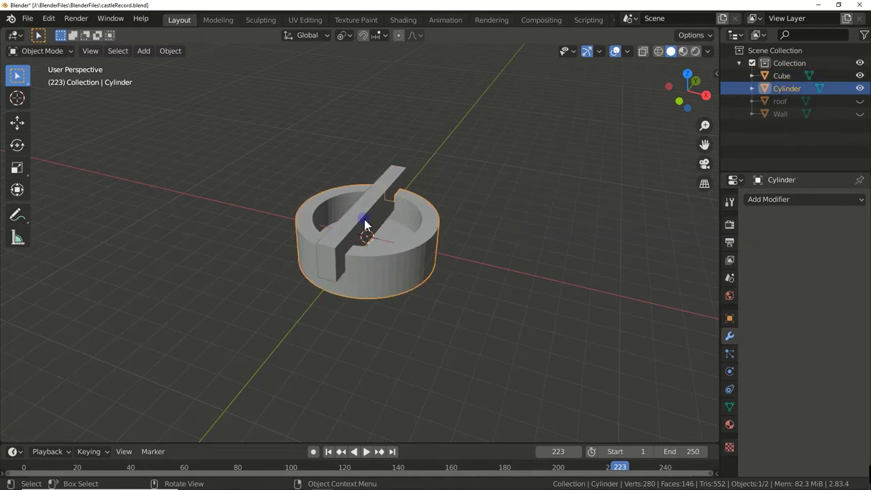
key(r)
key(z)
key(Return)
click(364, 223)
text(rz30)
key(Return)
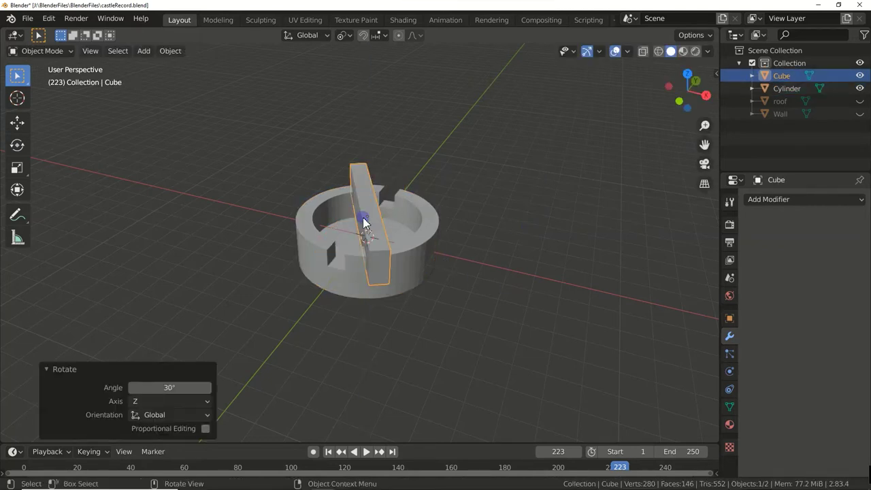
key(space)
click(364, 224)
click(768, 237)
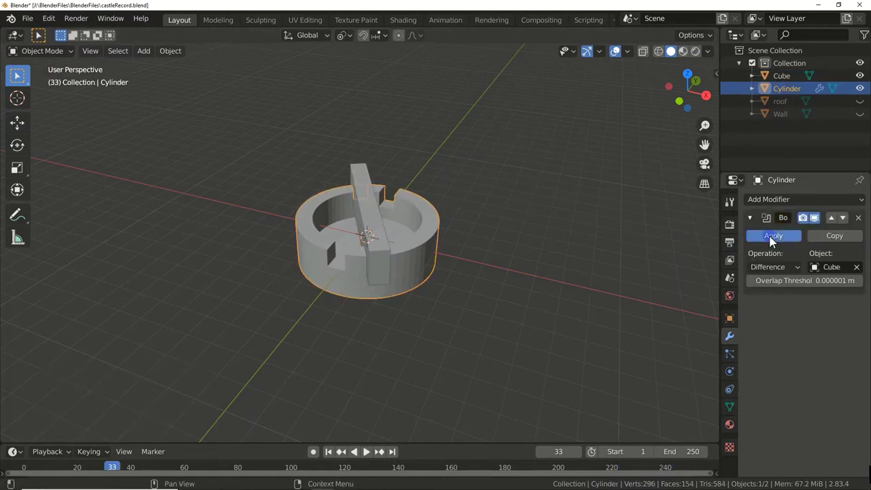
click(370, 228)
text(rz3)
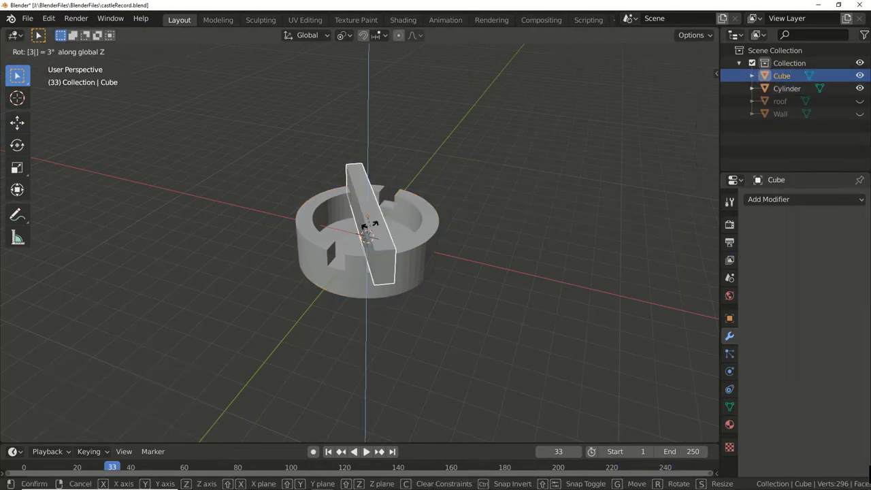
text(0)
key(Return)
click(773, 236)
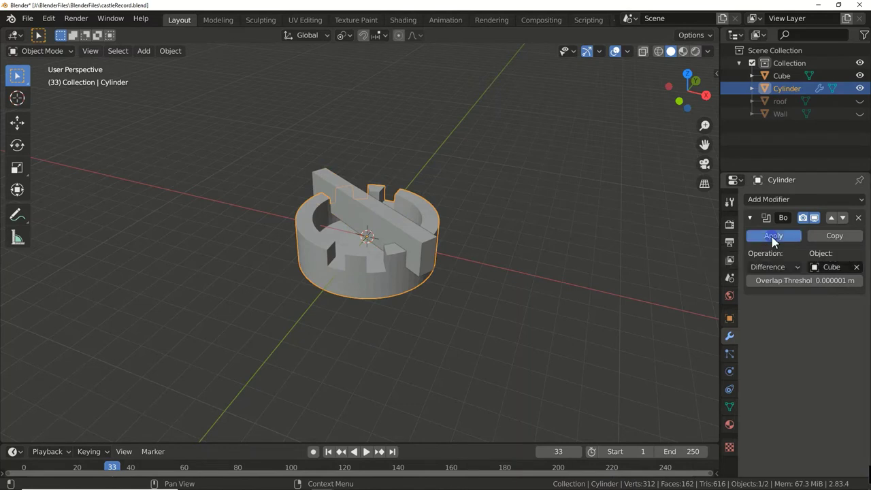
Rotate the slab 90° about Z and apply another notch cut.
click(375, 229)
text(rz90)
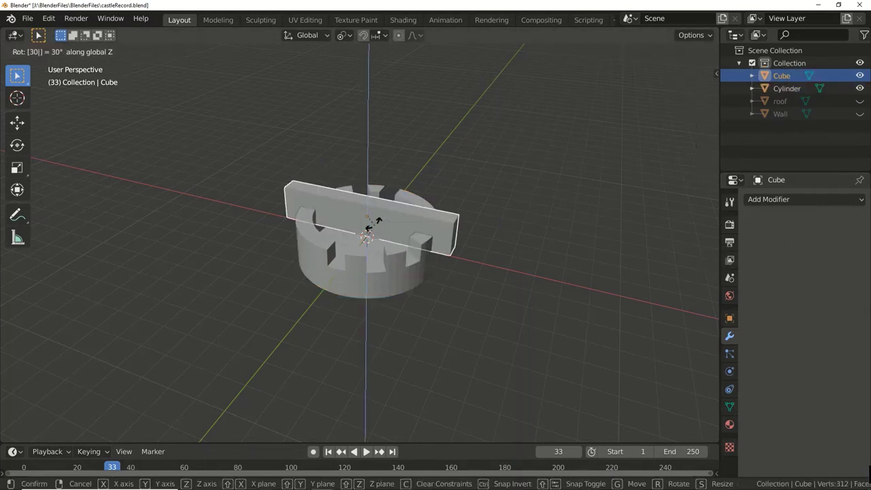
key(Return)
click(381, 225)
click(381, 226)
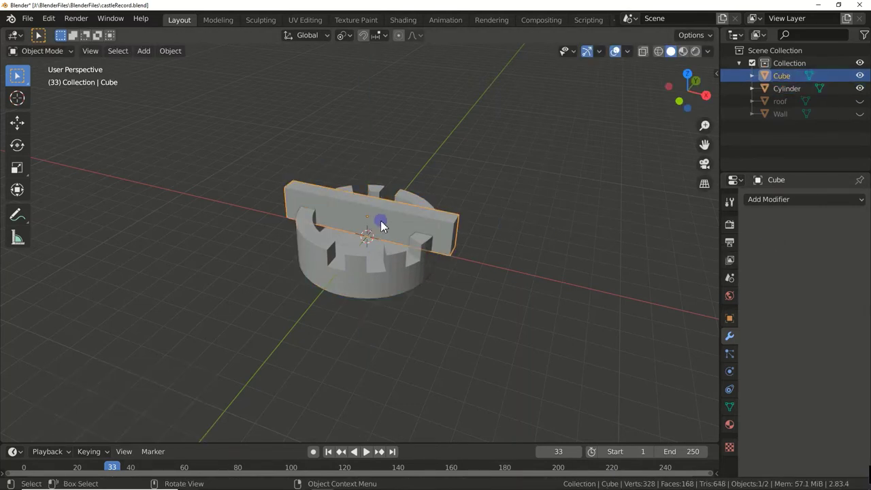
text(rz90)
key(Return)
click(381, 221)
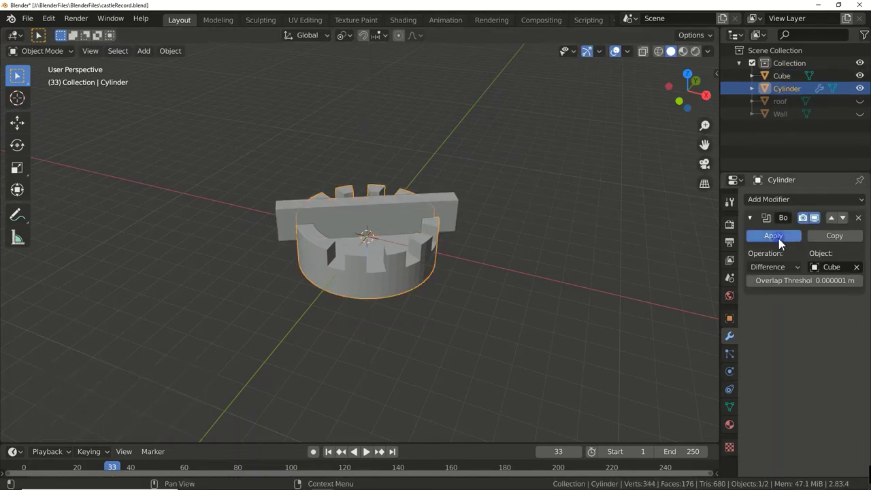
click(774, 235)
Turn the slab another 30°, then add and apply a Boolean cut using the block.
click(391, 226)
text(rz30)
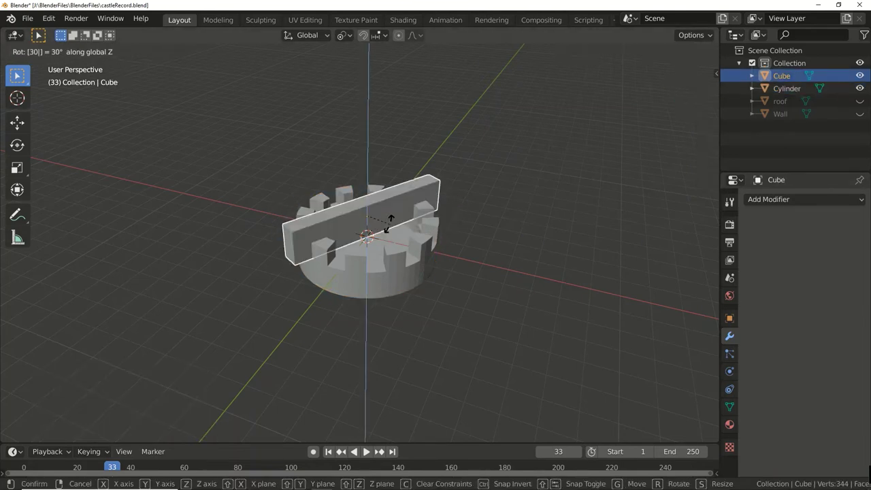
key(Return)
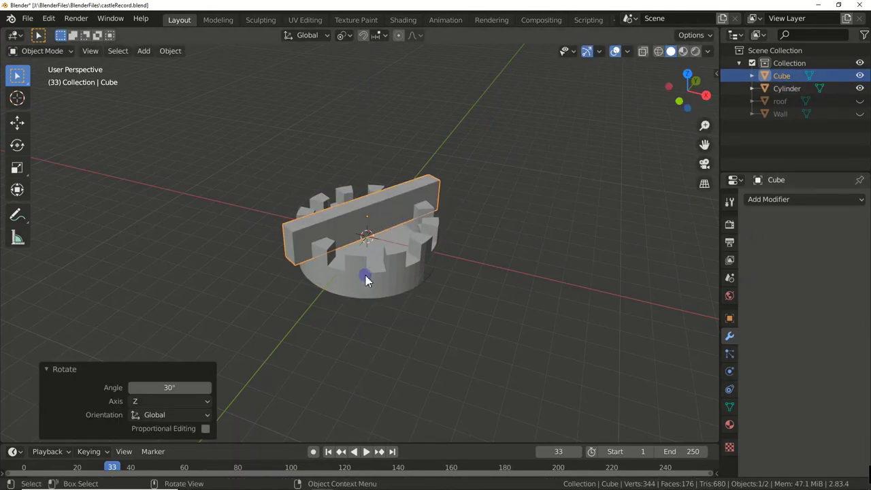
click(366, 274)
click(765, 200)
click(606, 254)
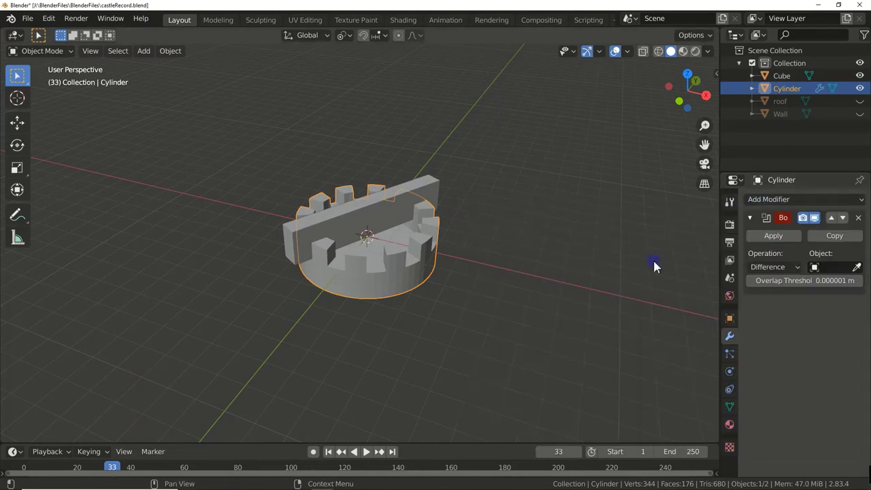
click(857, 267)
click(373, 225)
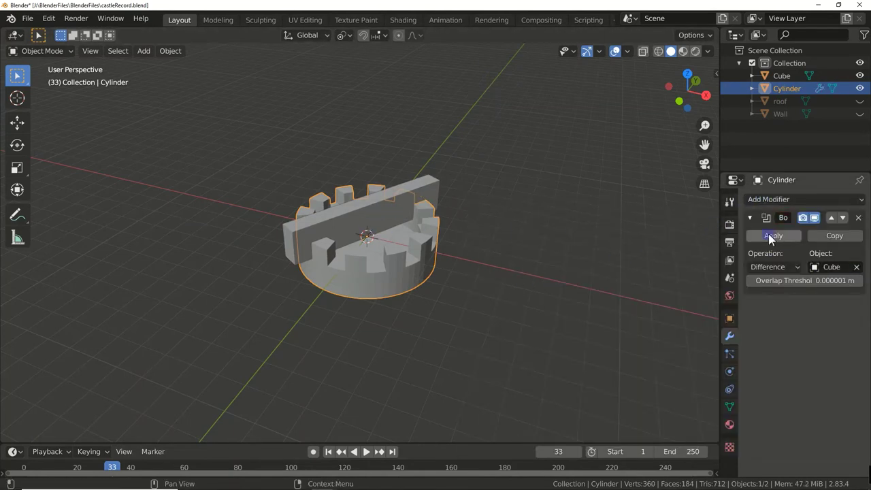
click(771, 235)
Move the cutting block away from the notched tower ring.
click(359, 225)
key(g)
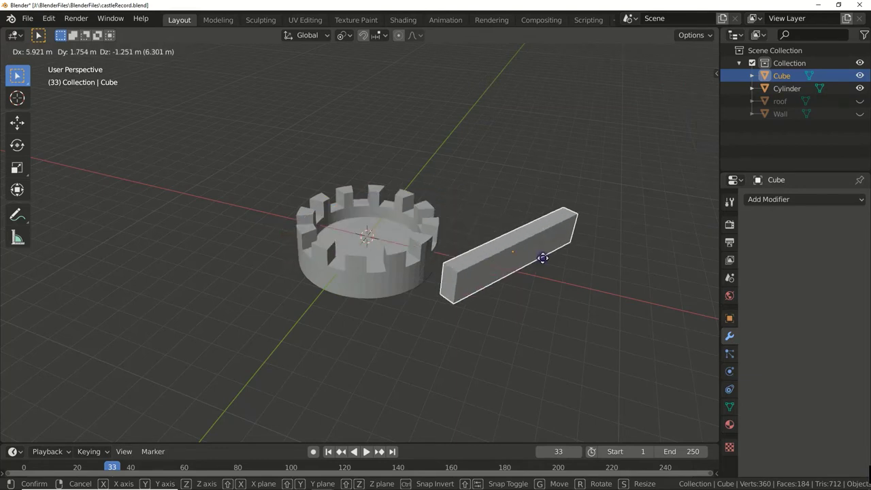
click(570, 264)
middle_drag(439, 327, 521, 292)
Delete the cutting block.
key(x)
click(522, 286)
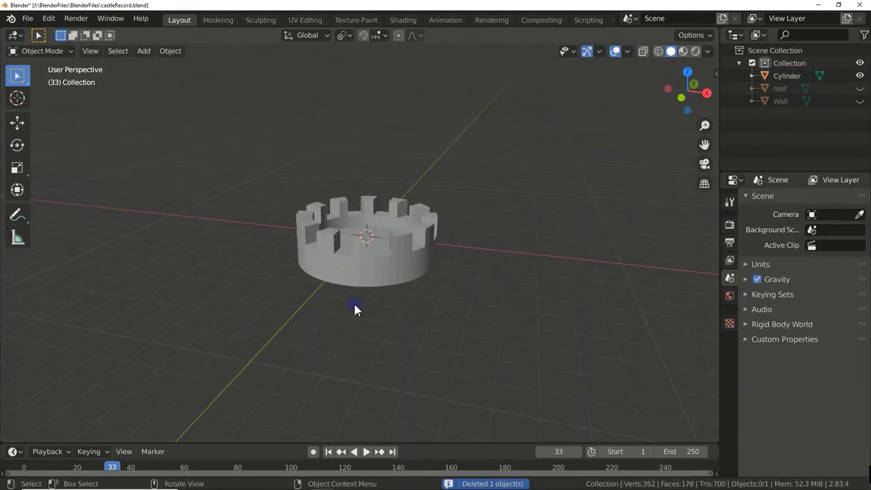
mouse_move(356, 305)
middle_down()
mouse_move(361, 317)
mouse_move(385, 320)
mouse_move(476, 314)
mouse_move(481, 322)
mouse_move(469, 336)
mouse_move(471, 272)
mouse_move(467, 311)
middle_up()
Assign the yellow material to the tower ring and switch to Material Preview shading.
click(787, 76)
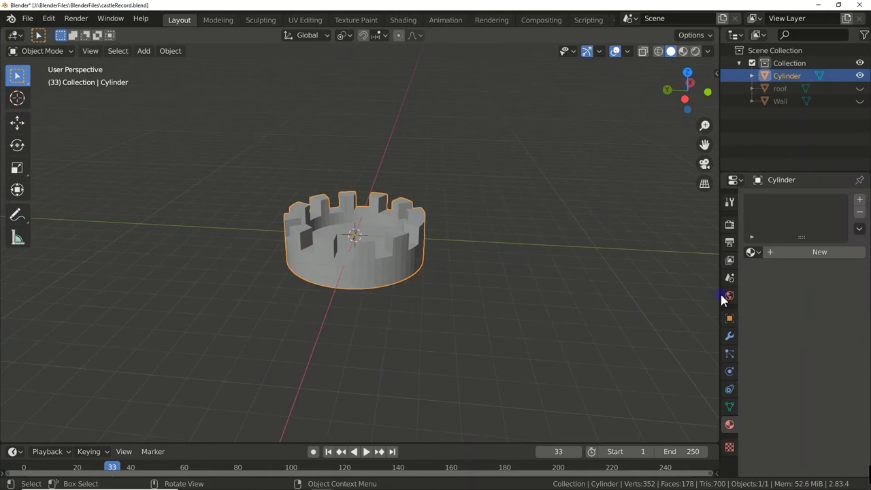
click(752, 252)
click(657, 322)
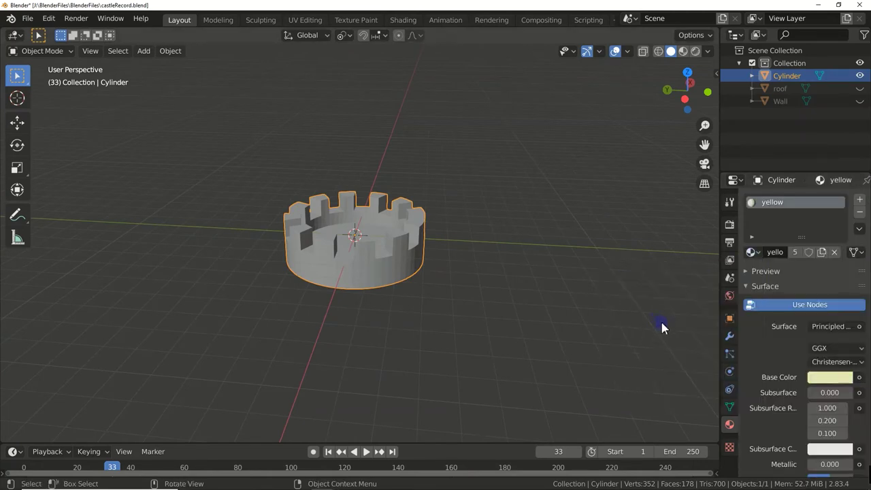
click(685, 53)
middle_drag(522, 297, 529, 288)
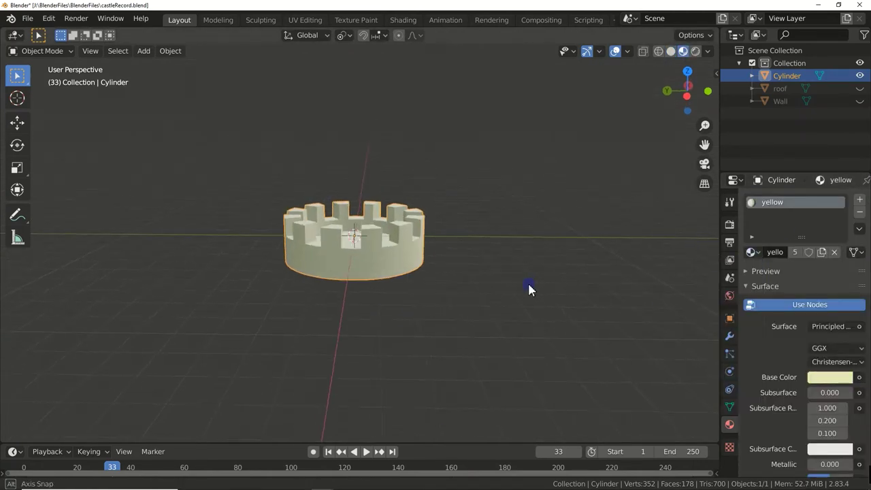
Rename the tower ring to 'neck' and hide it.
double_click(783, 76)
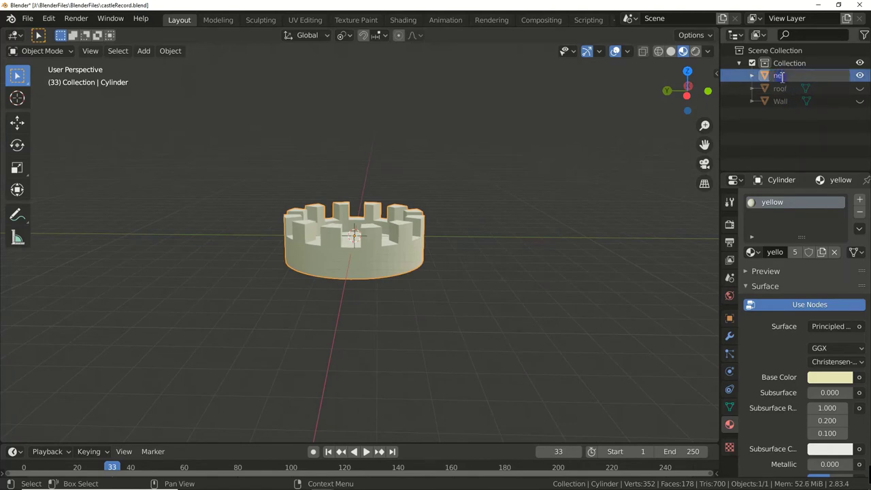
key(Return)
click(859, 76)
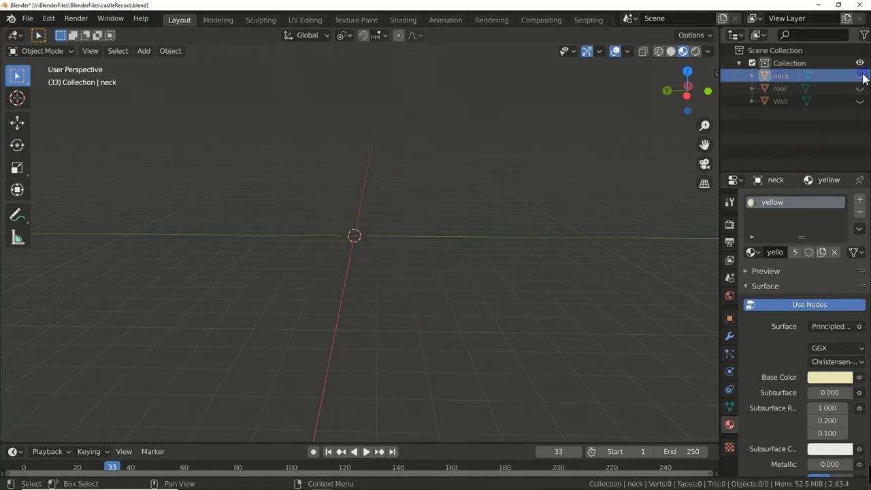
Add a cone, lower it 3.5 m, and edit its mesh in front view.
key(shift+a)
mouse_move(381, 235)
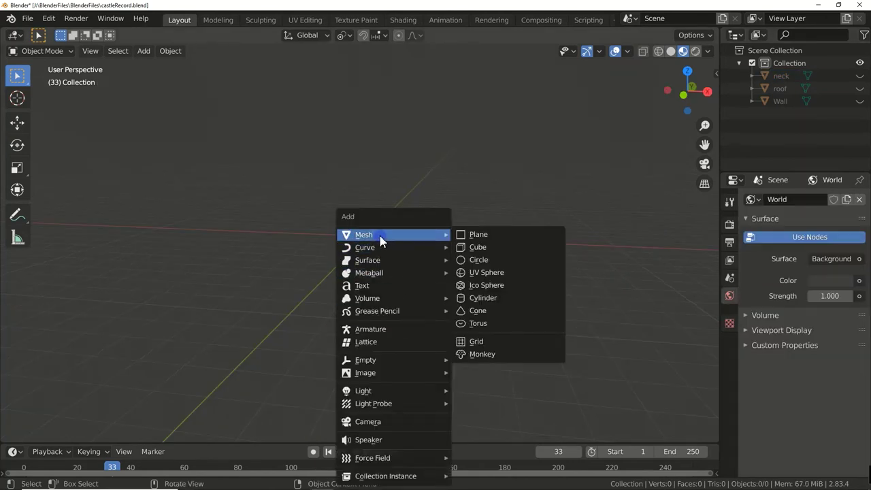
click(480, 318)
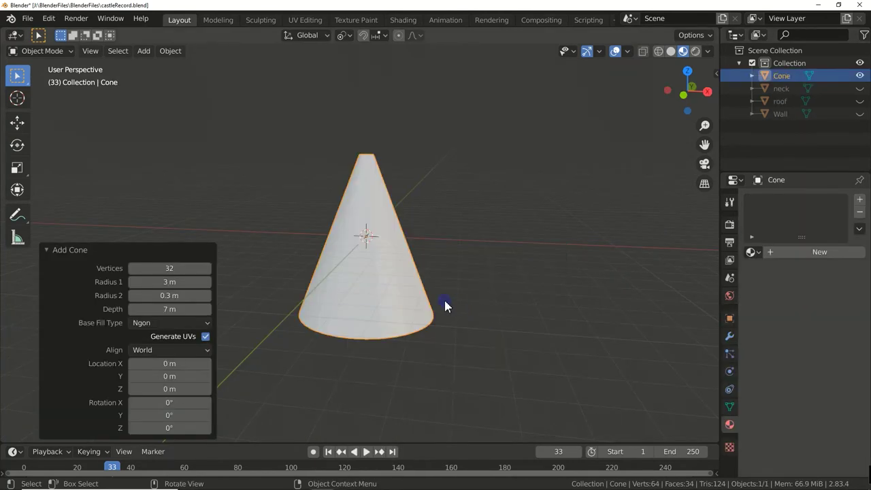
text(gz)
text(-3)
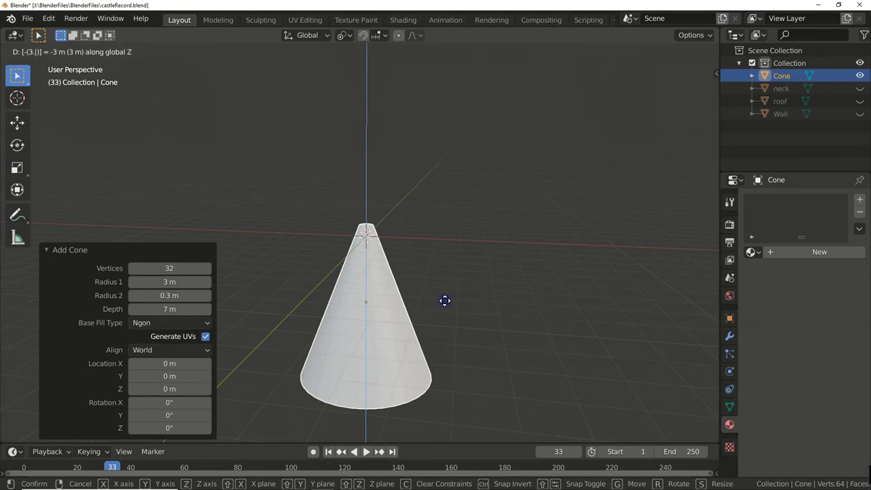
text(.5)
key(Return)
key(KP_1)
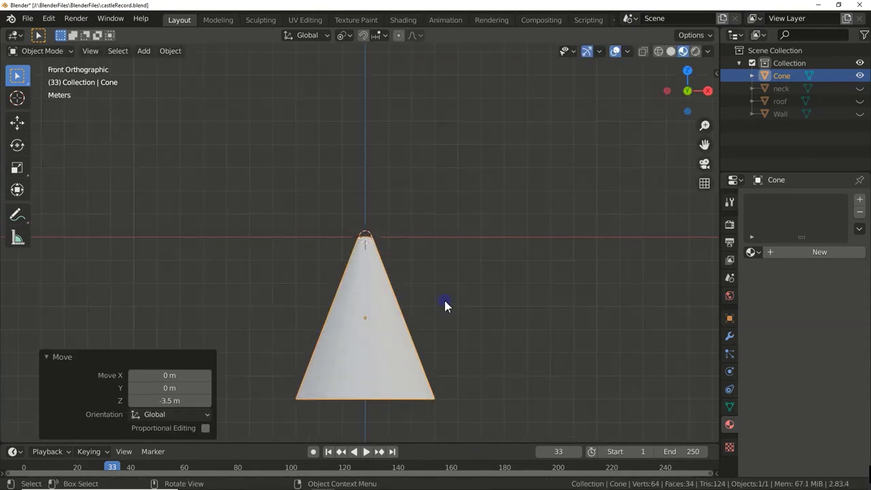
click(284, 321)
key(Tab)
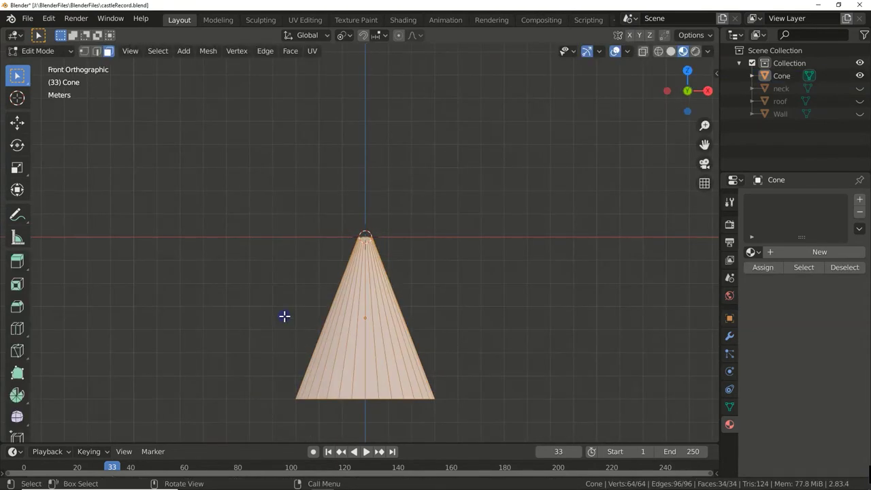
middle_drag(285, 316, 287, 319)
key(KP_1)
key(shift+a)
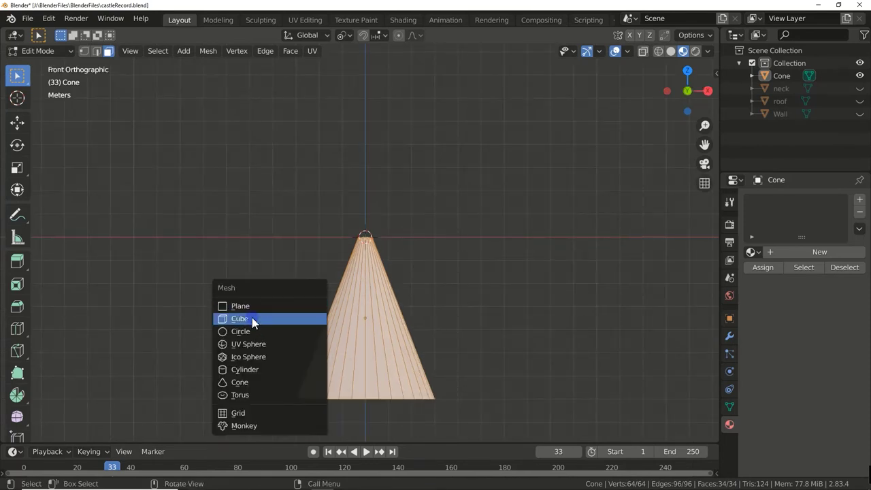
Add a small cube inside the cone mesh, raised above the tip.
click(252, 318)
key(g)
key(z)
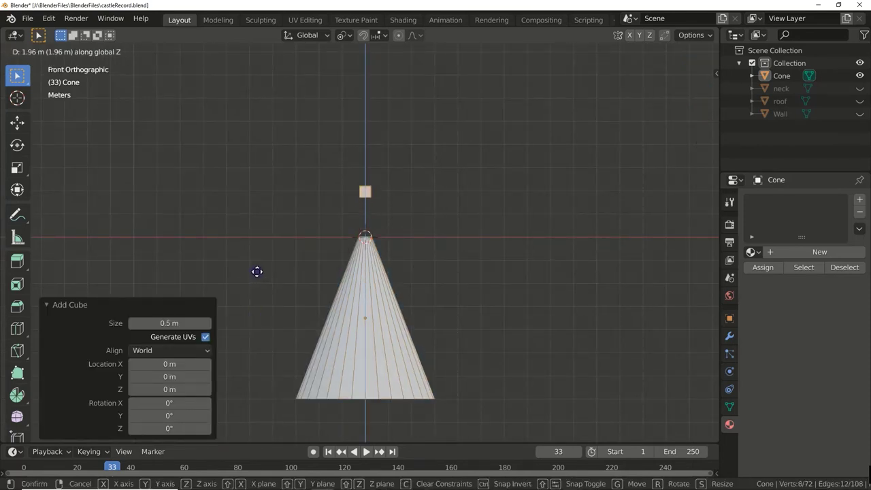
click(258, 272)
mouse_move(256, 272)
middle_down()
mouse_move(266, 298)
mouse_move(301, 315)
mouse_move(349, 239)
middle_up()
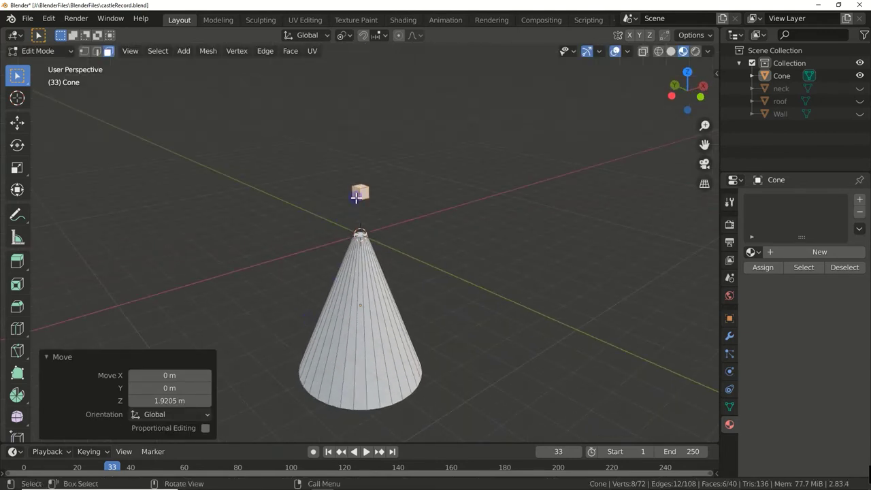
Extrude both opposite end faces of the cube 1 m each to form the crossbar.
click(356, 197)
key(e)
key(1)
key(Return)
mouse_move(414, 227)
middle_down()
mouse_move(362, 254)
mouse_move(324, 228)
mouse_move(364, 185)
middle_up()
click(363, 184)
key(e)
key(1)
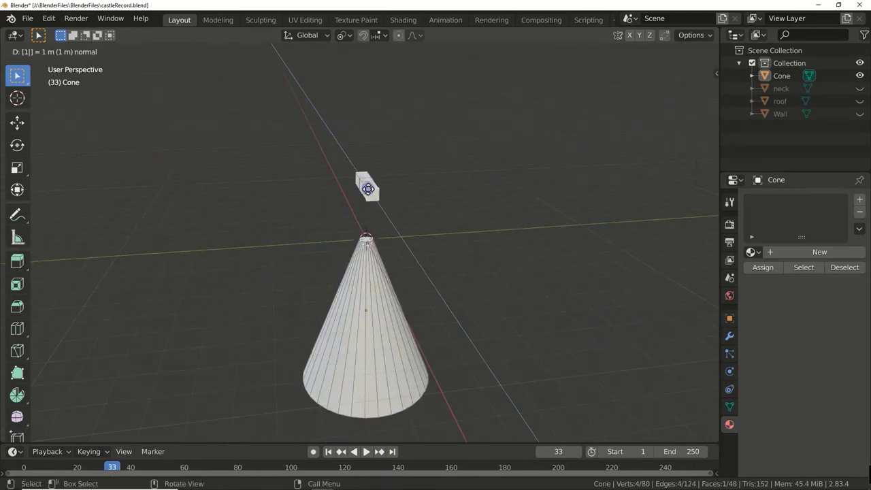
key(Return)
Extrude a 0.7 m top arm and a stem downward toward the cone tip.
mouse_move(437, 245)
middle_down()
mouse_move(455, 265)
mouse_move(370, 192)
middle_up()
click(370, 192)
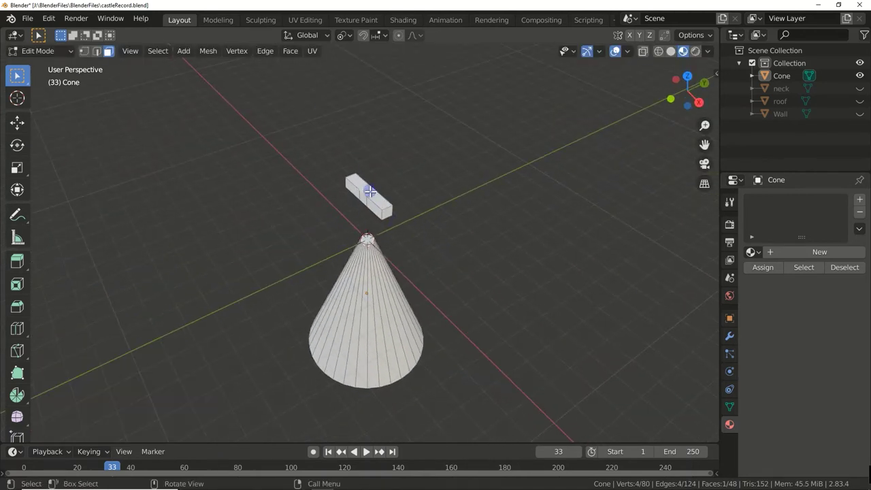
key(e)
key(Return)
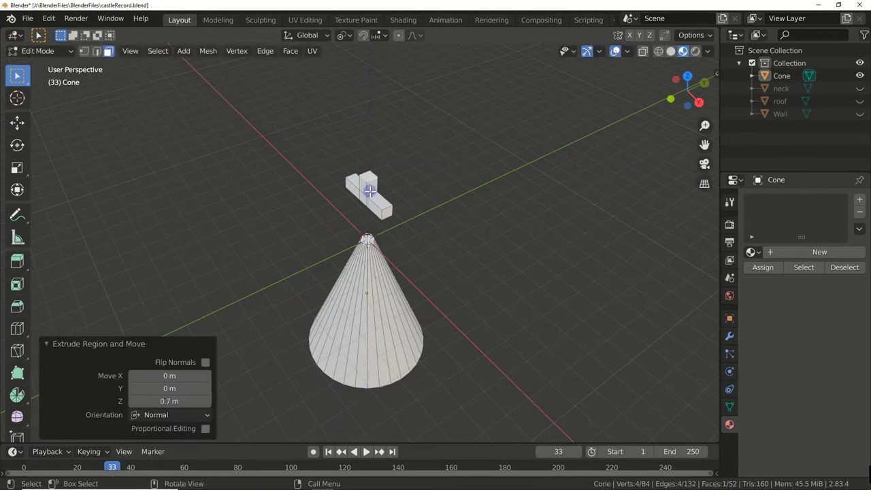
mouse_move(391, 220)
middle_down()
mouse_move(403, 184)
mouse_move(392, 159)
mouse_move(367, 189)
middle_up()
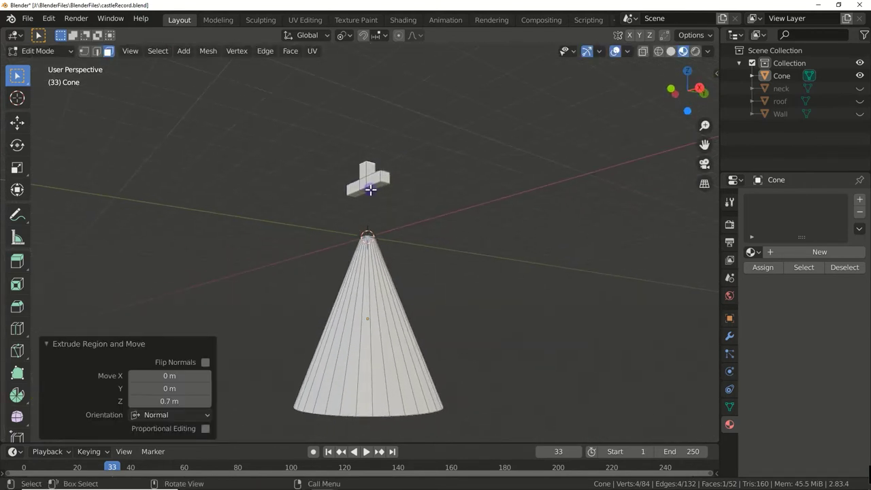
click(369, 191)
key(e)
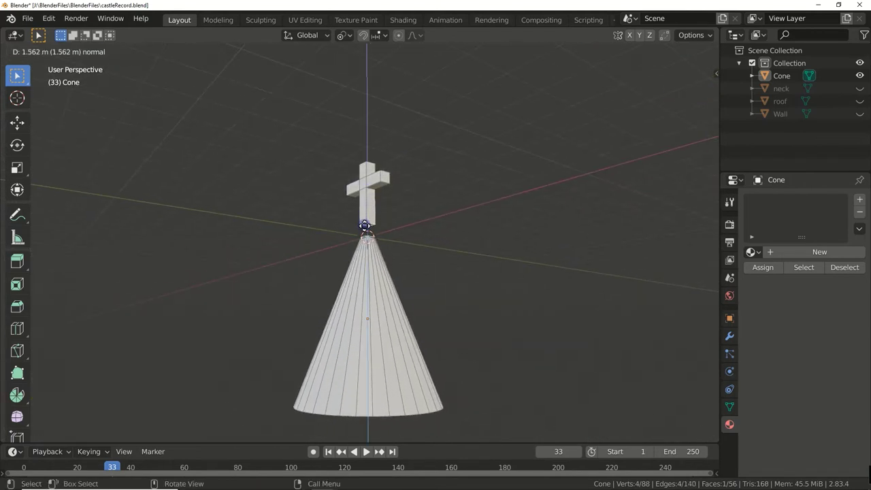
click(365, 229)
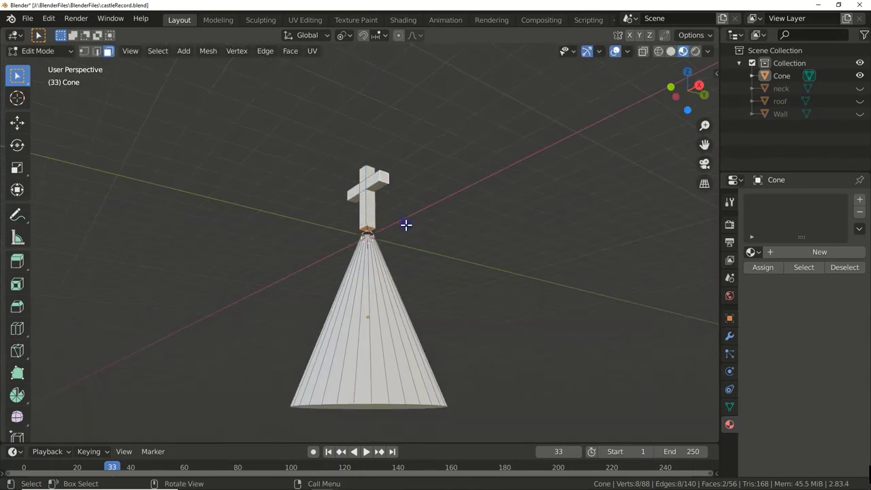
Scale the cross's end faces, then select the whole cross and bevel its edges.
middle_drag(407, 224, 430, 301)
shift+click(360, 185)
mouse_move(311, 238)
middle_down()
mouse_move(412, 233)
mouse_move(342, 203)
mouse_move(272, 363)
middle_up()
key(s)
click(338, 204)
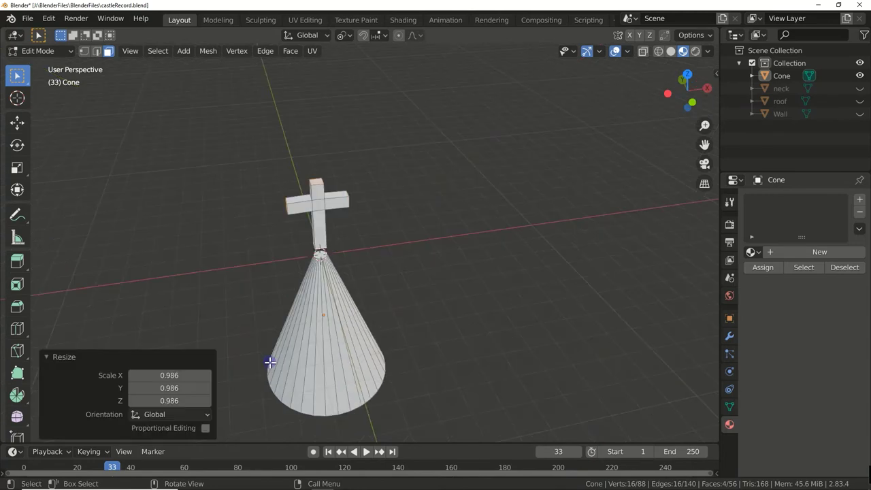
key(s)
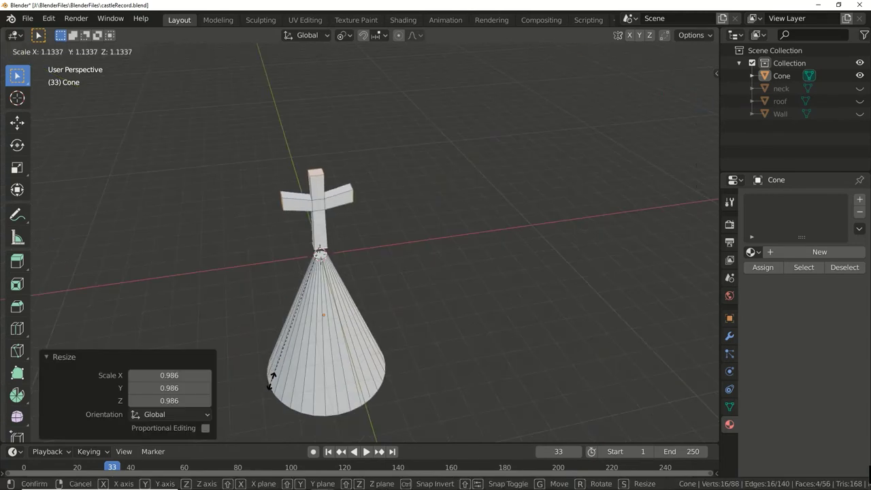
key(Escape)
key(ctrl+l)
key(ctrl+b)
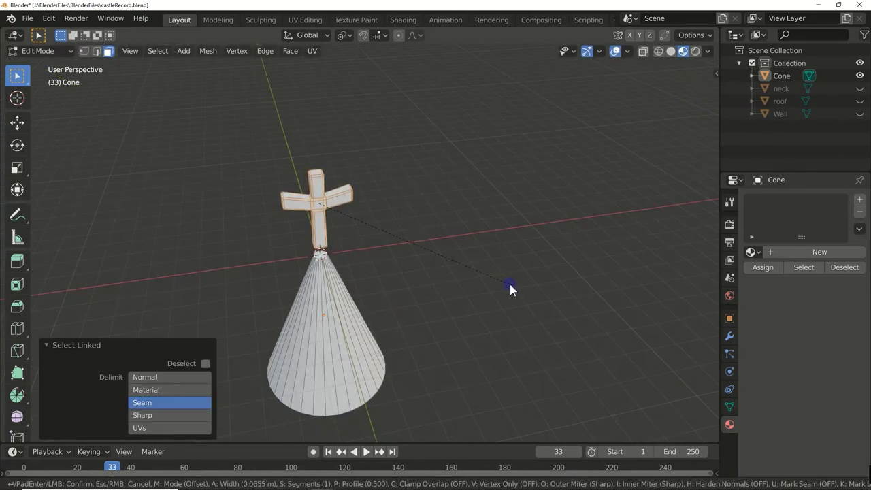
click(509, 282)
Lower the cross 0.59 m onto the cone tip and leave Edit Mode.
key(KP_1)
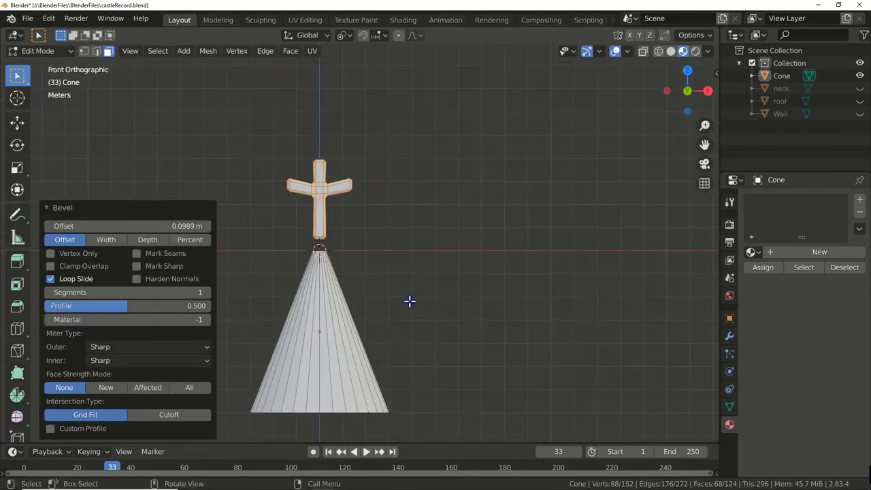
key(ctrl+z)
key(g)
key(z)
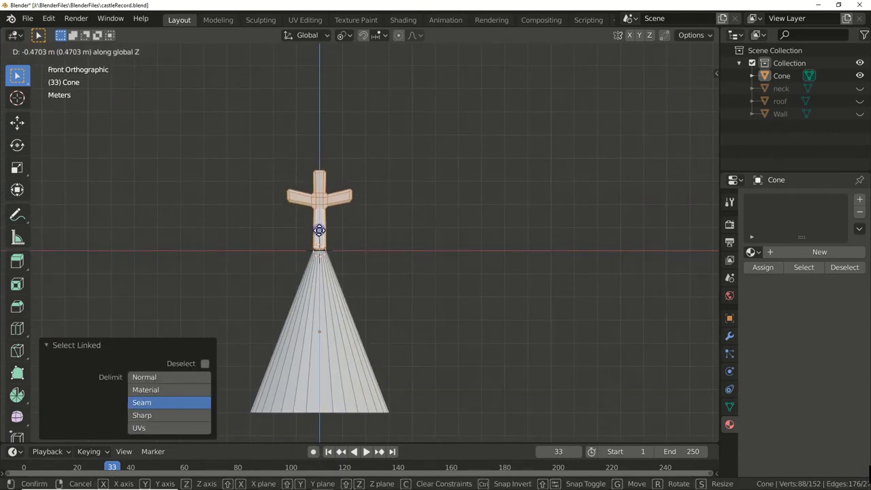
click(319, 233)
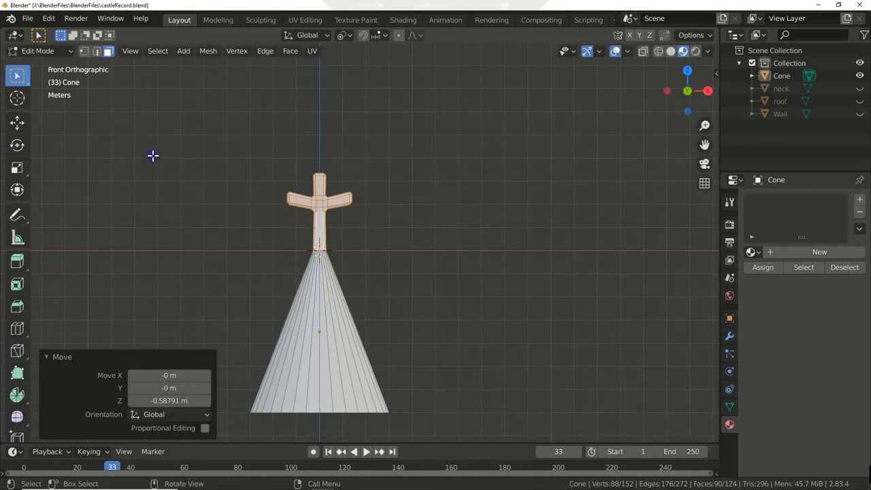
key(Tab)
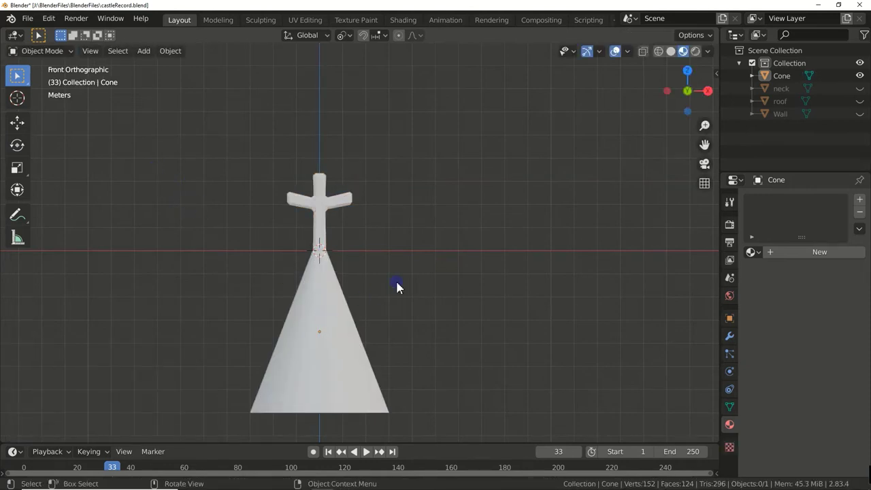
Assign the blue Material.002 to the spire.
key(a)
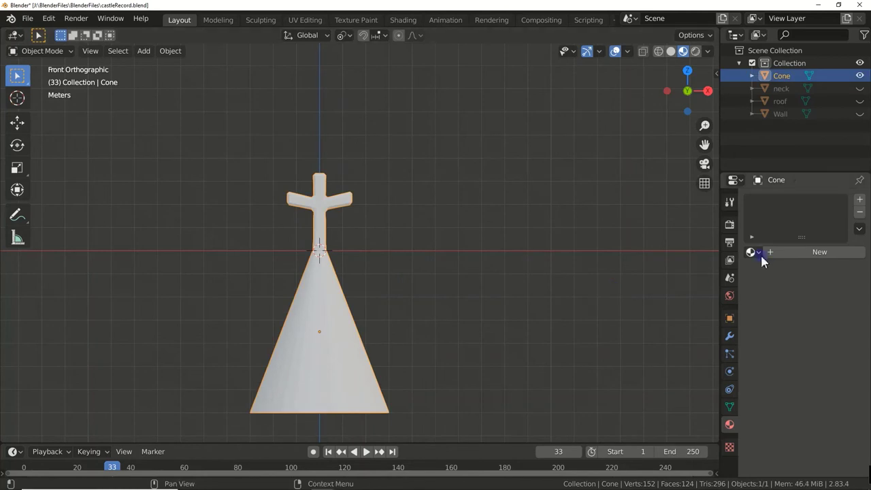
click(760, 255)
click(663, 306)
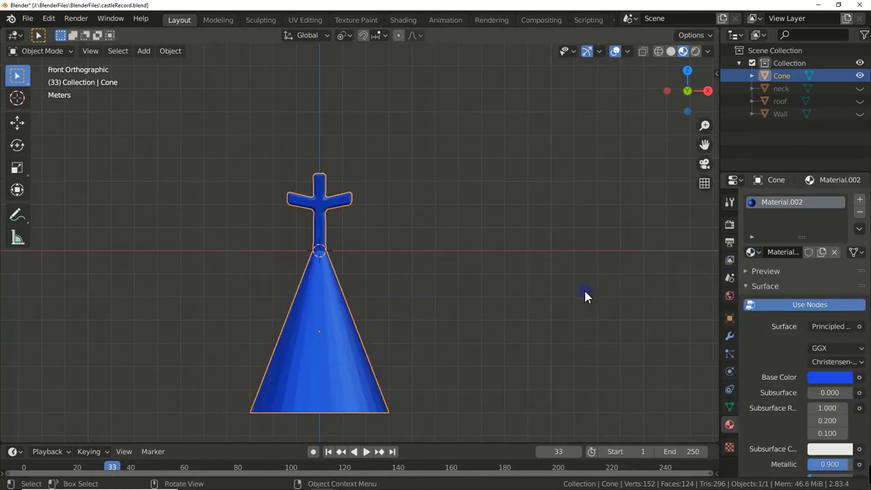
Raise the cone 7.0549 m so its base rests on the ground.
click(336, 349)
key(g)
key(z)
click(347, 178)
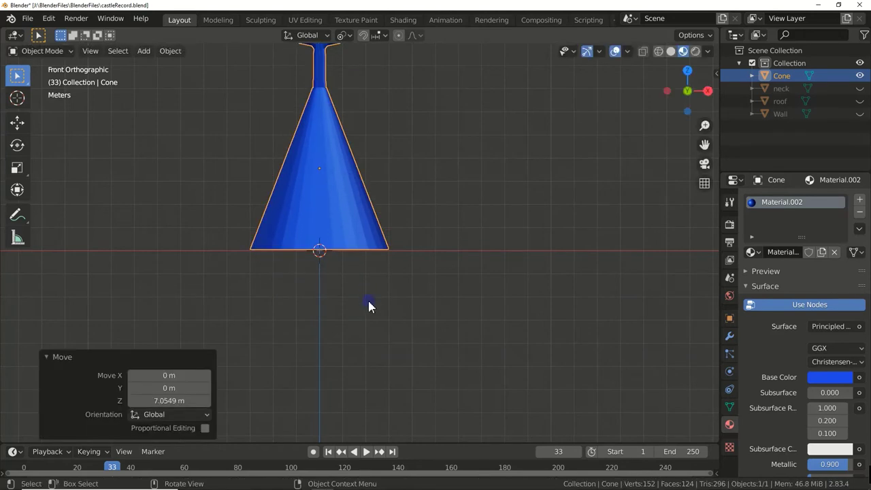
click(370, 306)
mouse_move(362, 325)
middle_down()
mouse_move(376, 336)
mouse_move(417, 316)
mouse_move(475, 309)
middle_up()
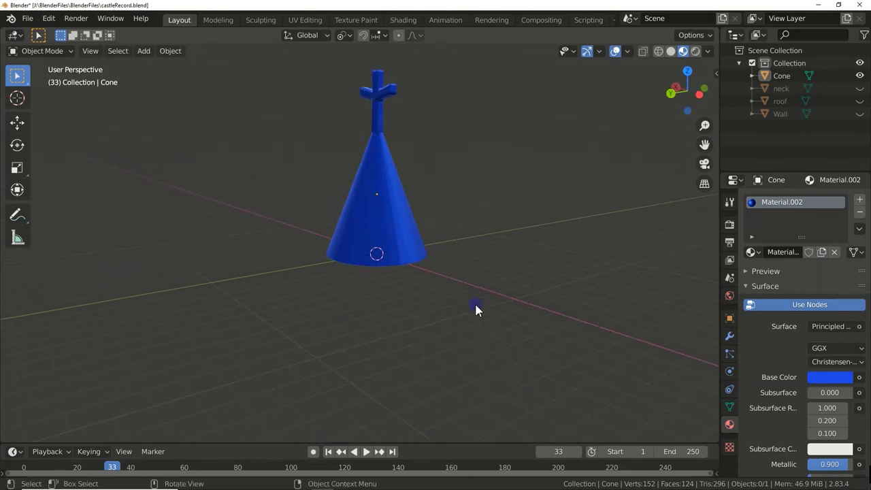
click(859, 77)
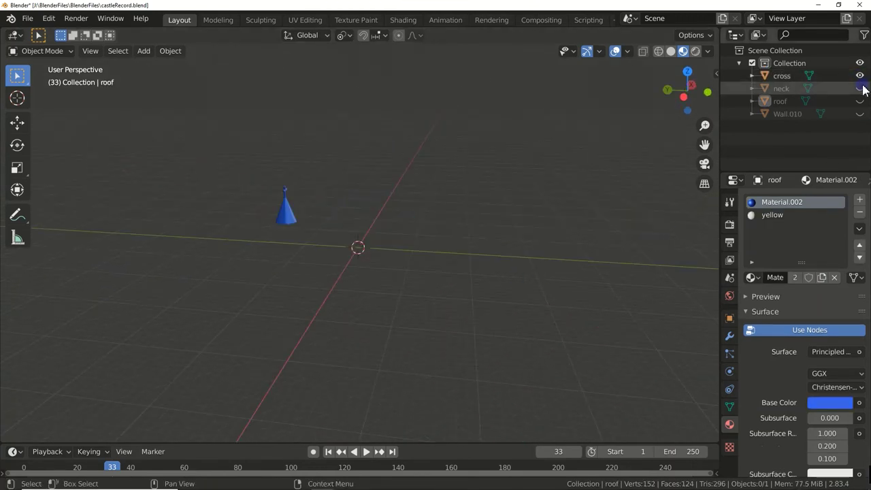
Unhide the roof and Wall.010, and make Material.002 red-orange (R 0.8, G 0.075, B 0.043).
click(859, 101)
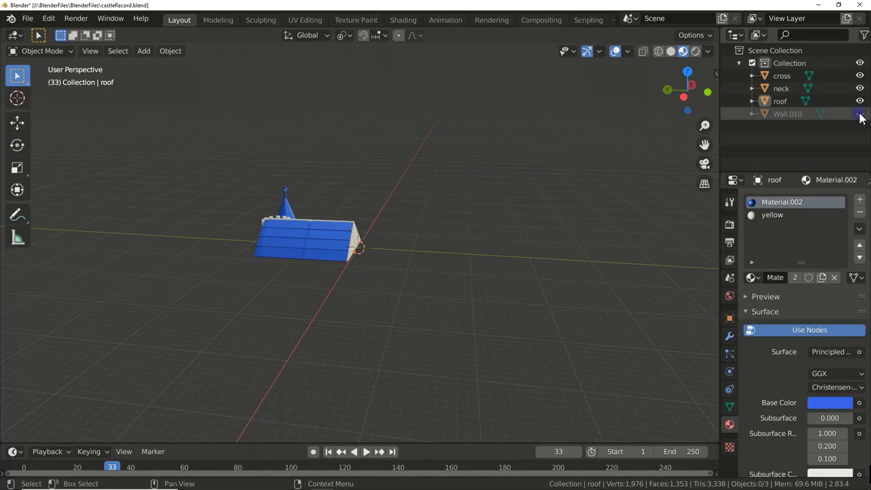
click(859, 113)
click(836, 403)
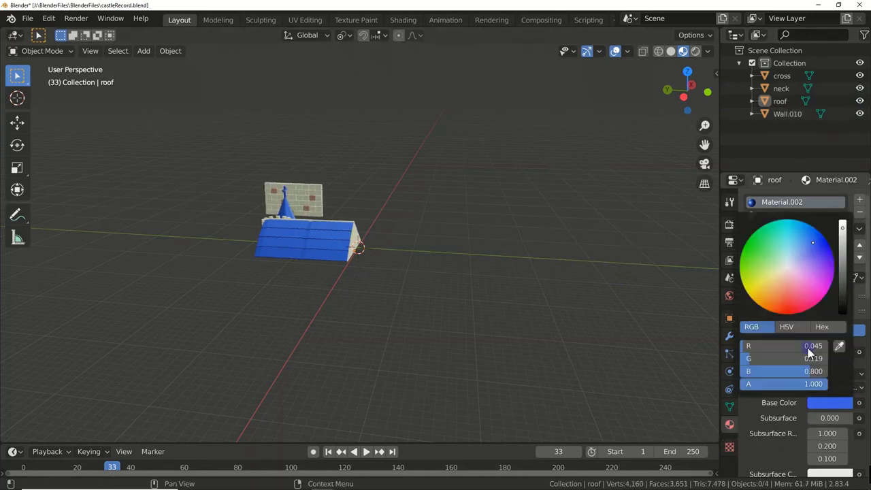
drag(812, 249, 782, 302)
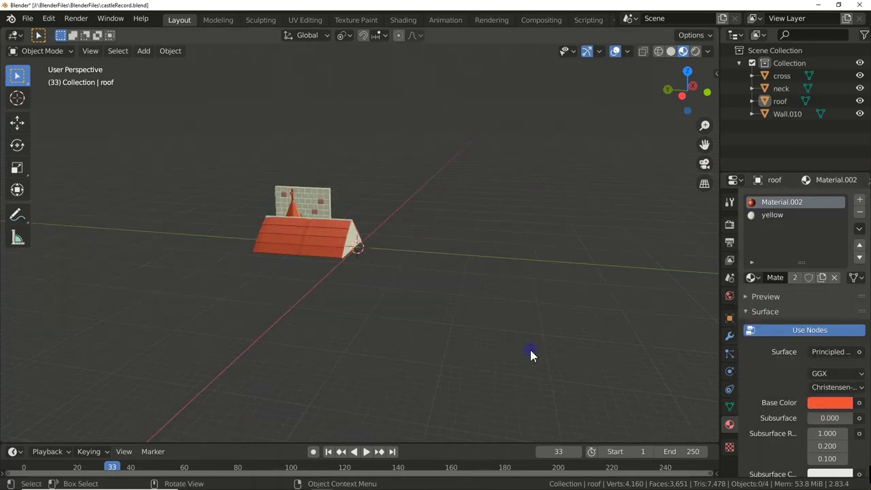
key(KP_3)
Hide the cross and neck in front view and raise the roof out of the way.
key(KP_1)
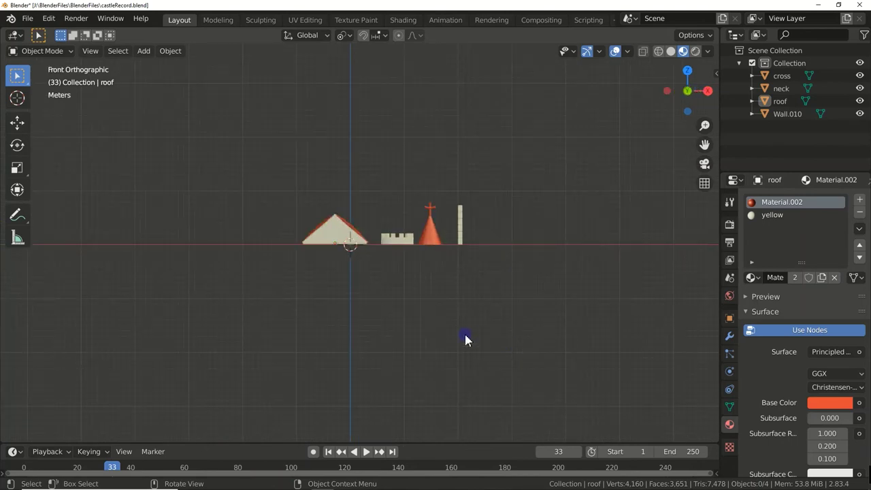
click(860, 76)
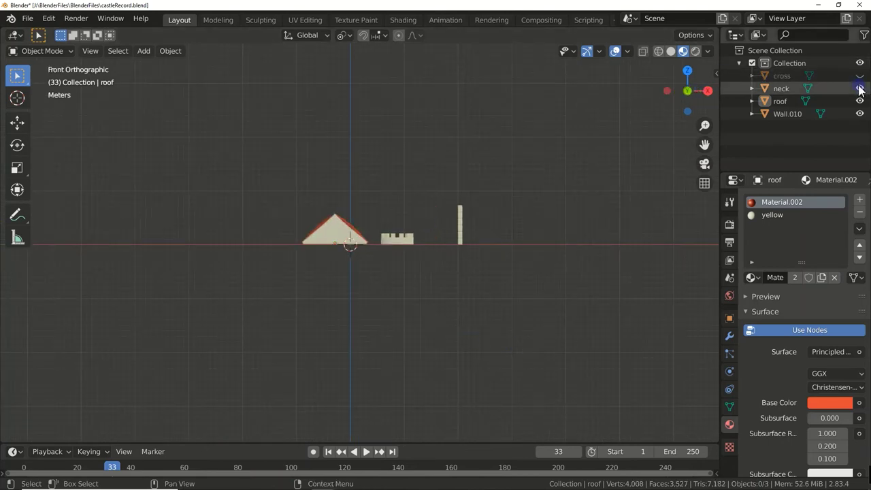
click(860, 88)
click(341, 240)
key(g)
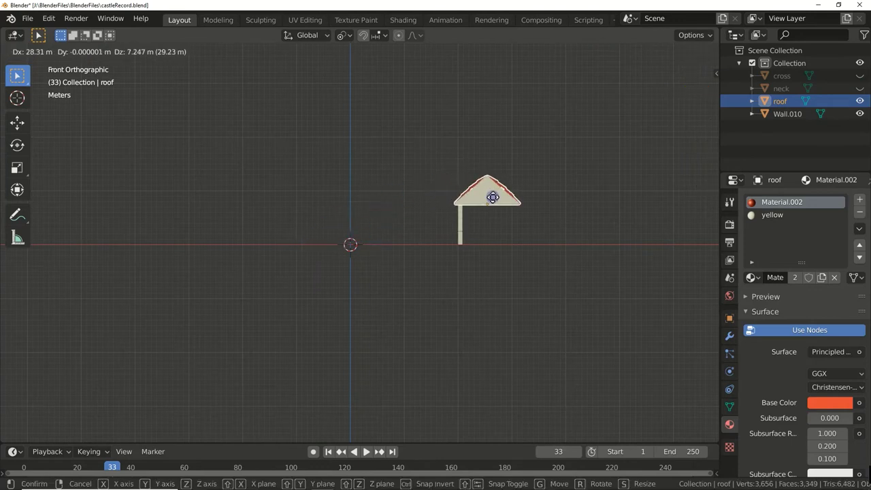
click(493, 160)
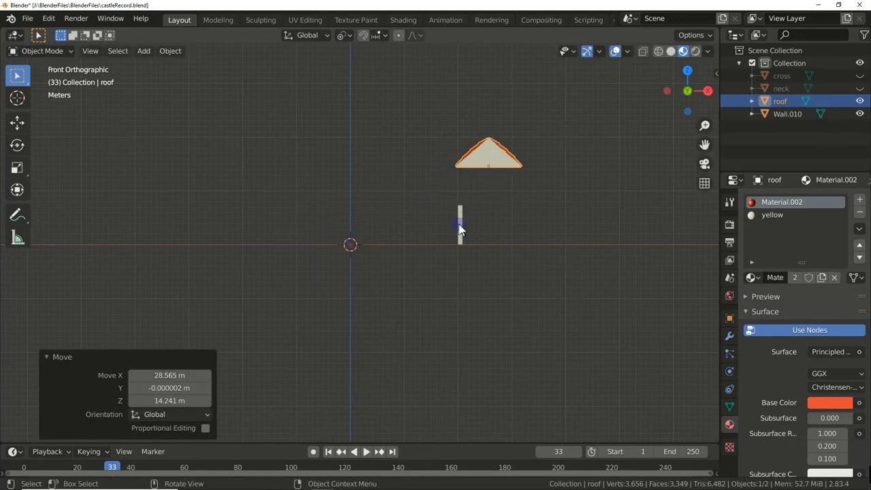
Duplicate Wall.010 to the right, then copy both walls upward into two stacked pillars.
click(461, 227)
key(shift+d)
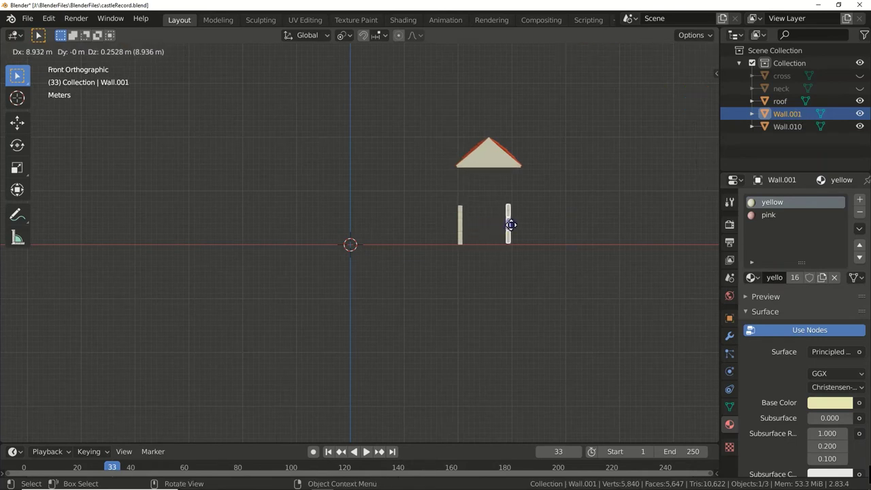
click(515, 229)
shift+click(462, 227)
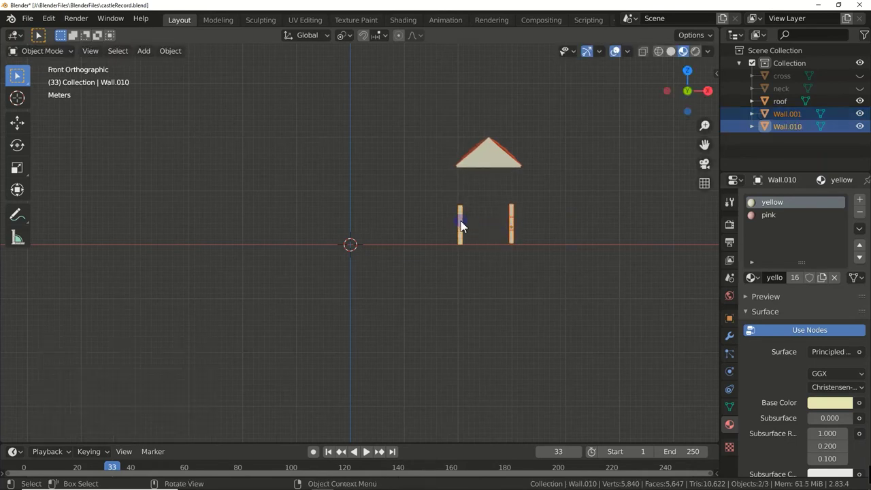
key(shift+d)
key(z)
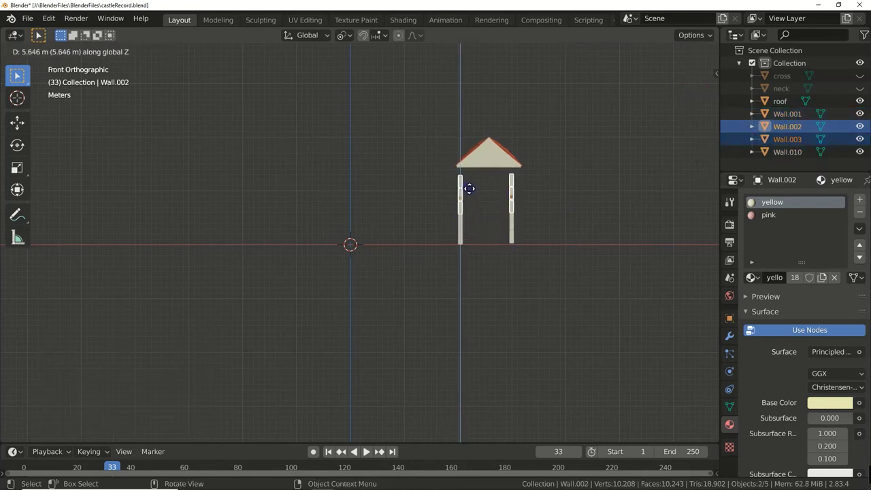
click(471, 190)
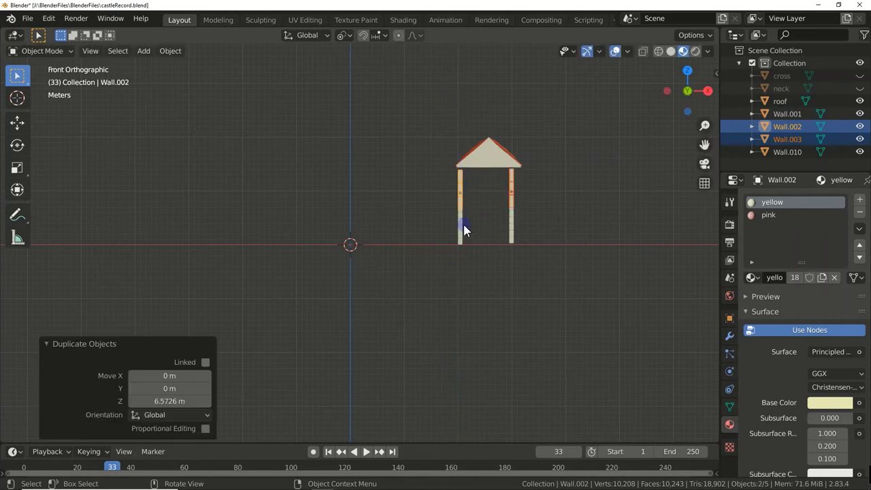
Lower the roof onto the tops of the two pillars.
click(488, 169)
key(g)
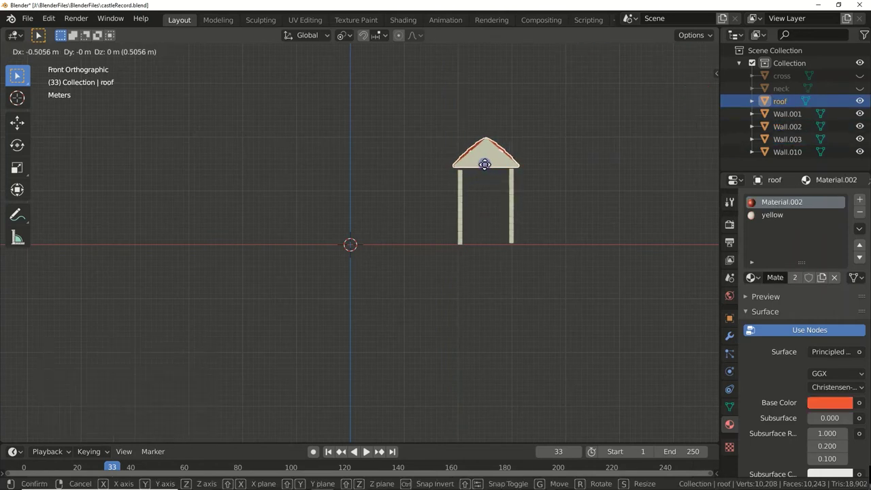
click(485, 167)
middle_drag(460, 227, 466, 318)
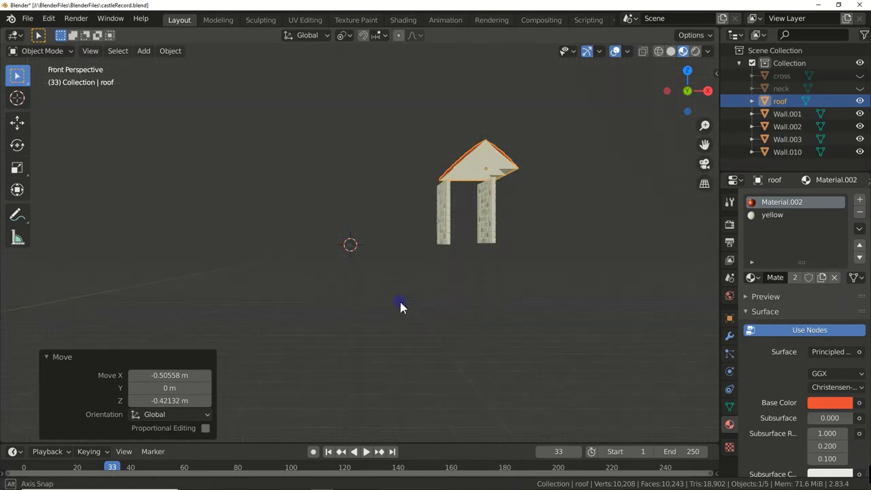
Shift the four wall pieces along Y under the roof and nudge Wall.010 into place.
drag(282, 172, 381, 223)
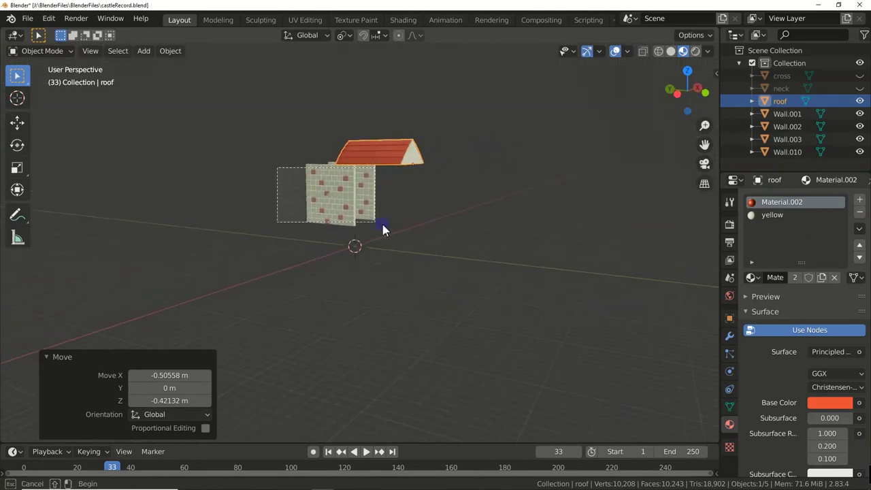
key(g)
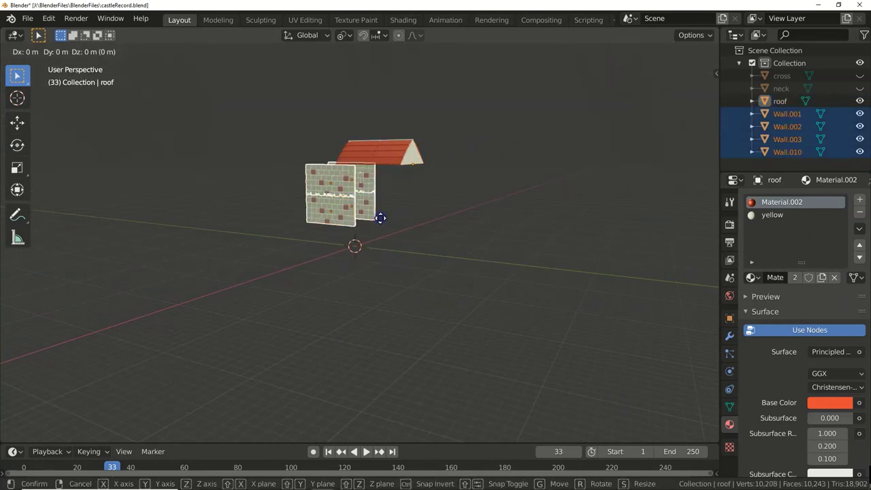
key(y)
click(425, 224)
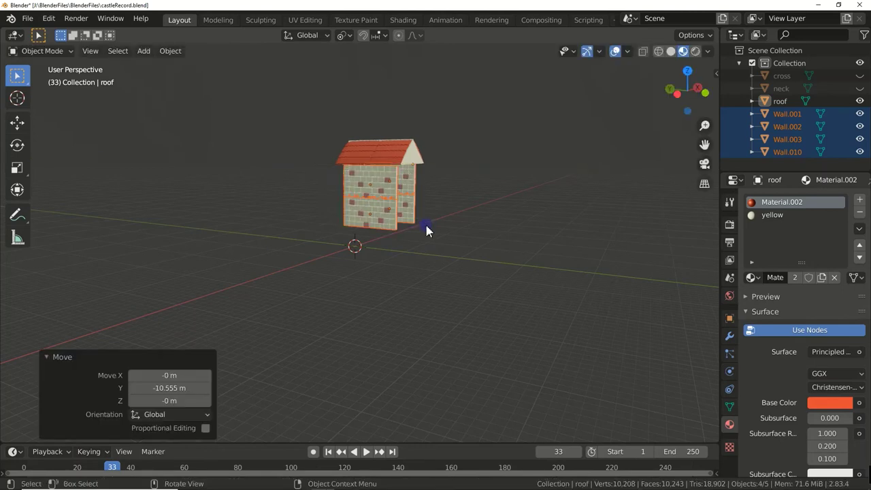
click(389, 214)
key(g)
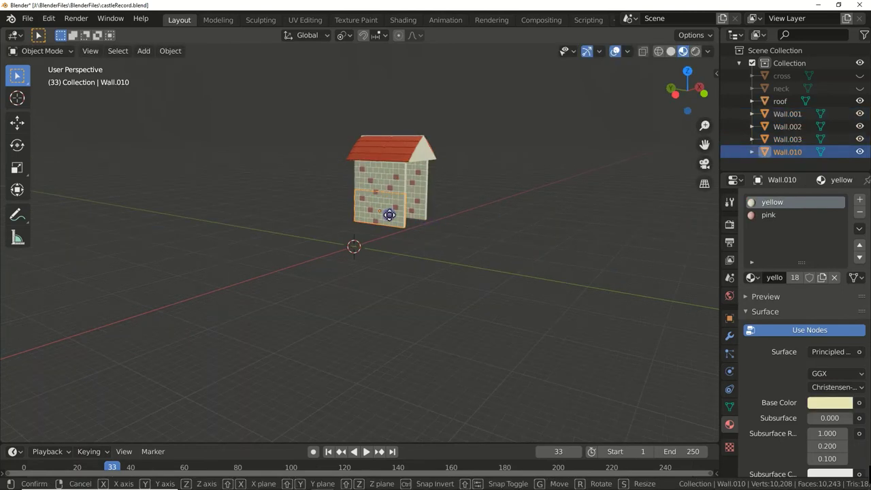
click(388, 214)
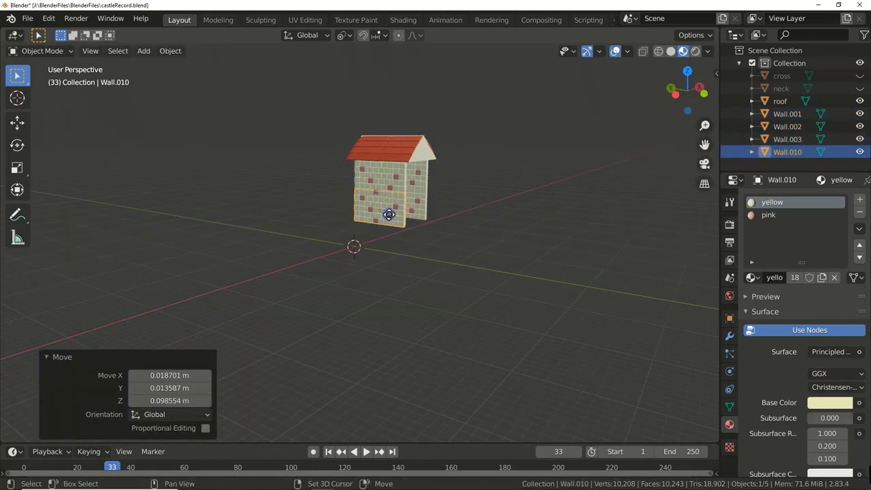
Duplicate the wall and turn the copy 90° about X and 90° about Z.
key(shift+d)
click(463, 237)
text(r)
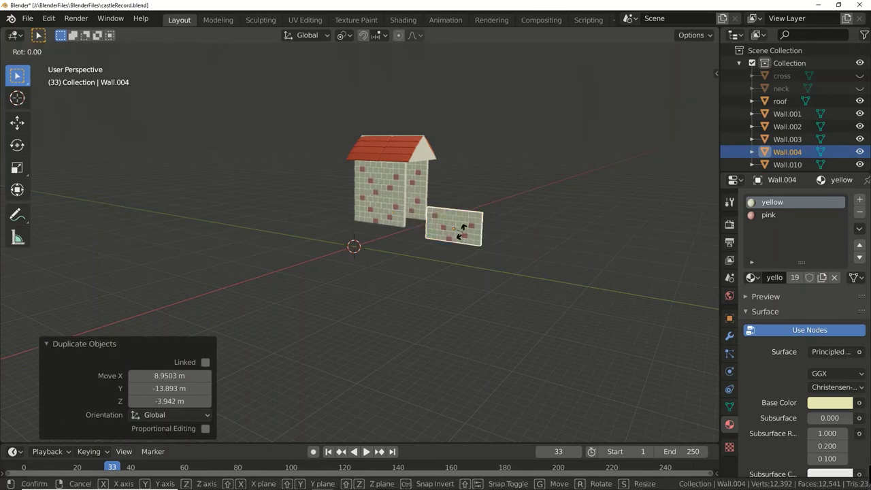
text(x90)
key(Return)
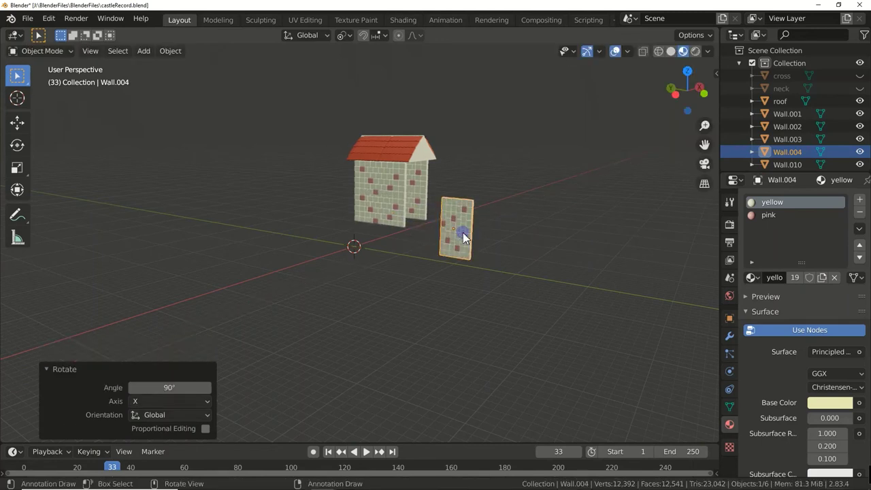
key(KP_3)
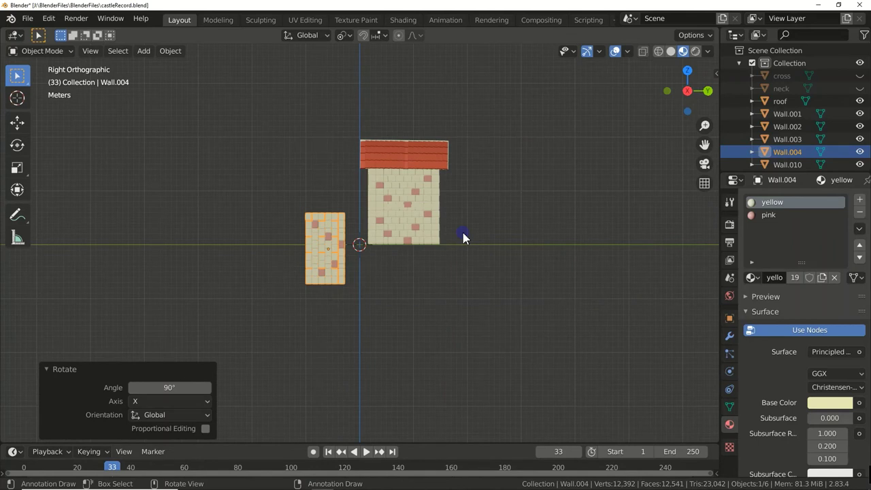
key(KP_1)
text(rz90)
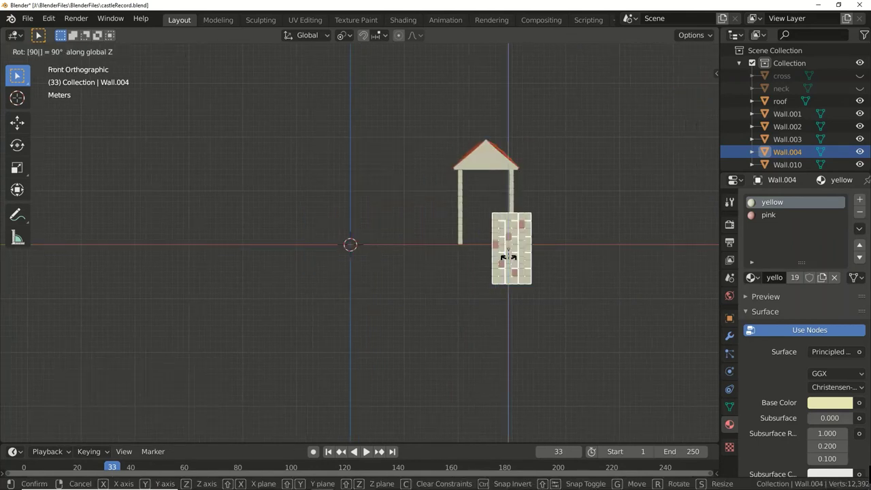
key(Return)
Raise the turned wall and fit it, resized, across the front between the pillars.
key(g)
key(z)
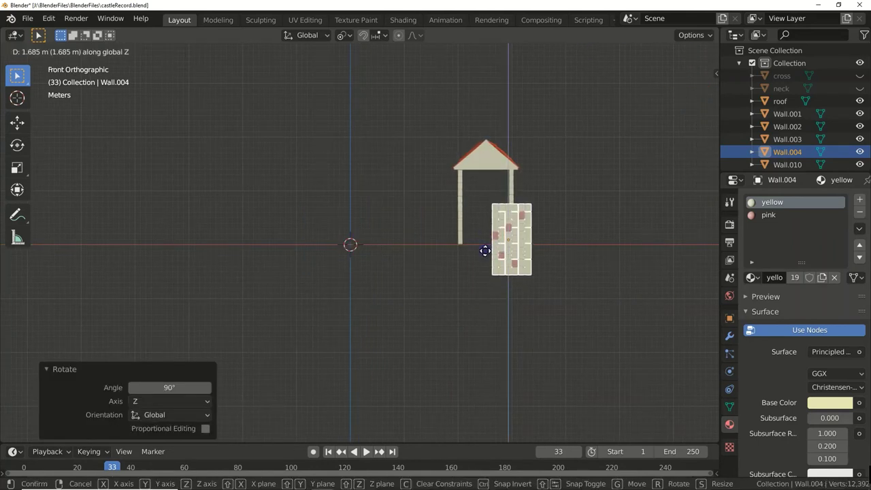
click(484, 251)
key(g)
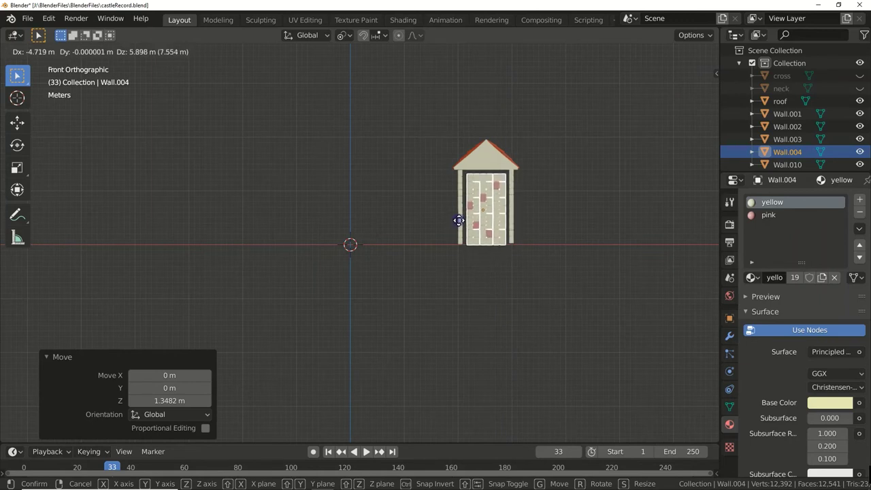
click(459, 220)
key(s)
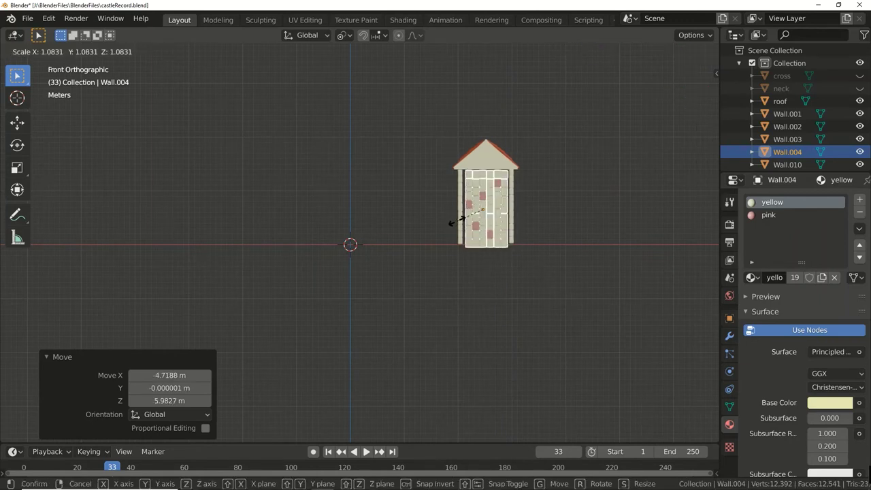
click(457, 226)
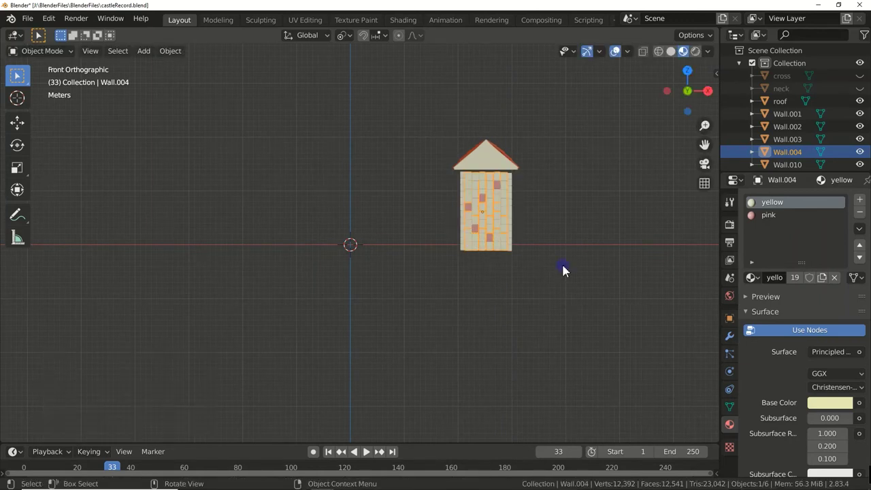
Copy the front wall along Y to close the opposite side of the house.
key(KP_3)
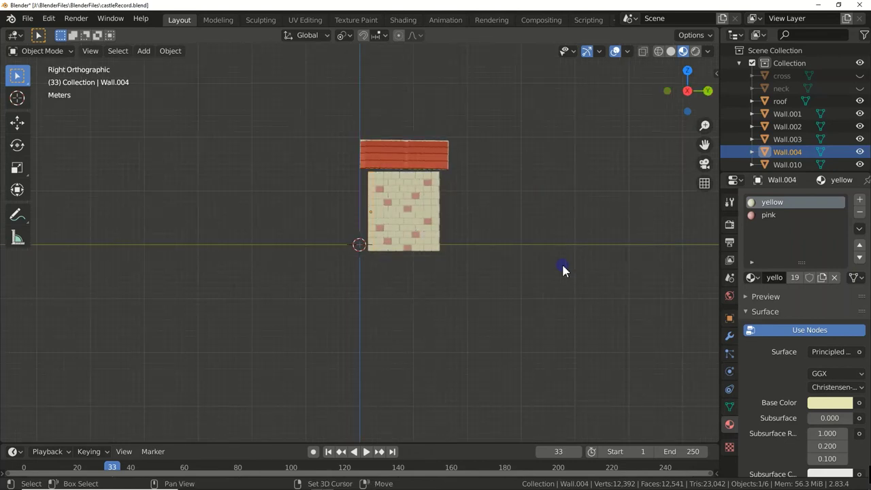
key(shift+d)
key(y)
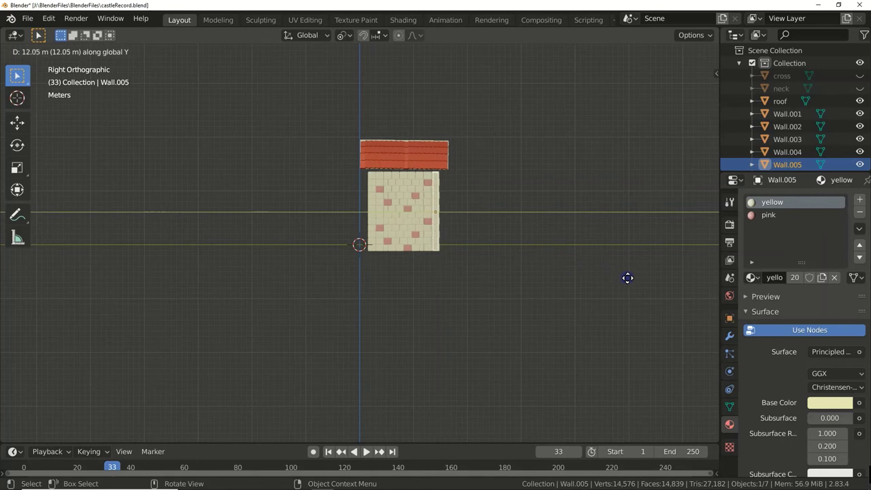
click(627, 278)
Scale the whole house 1.5 times along Y and 1.3 times along X.
click(359, 268)
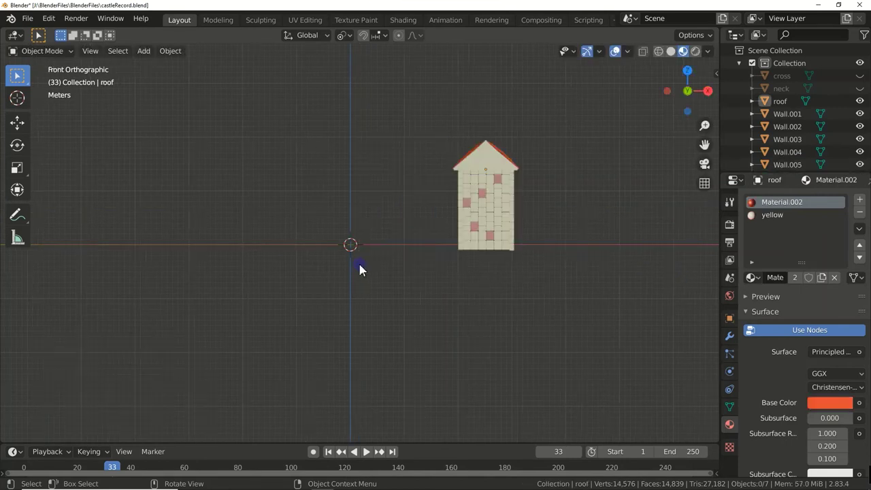
mouse_move(360, 268)
middle_down()
mouse_move(386, 315)
mouse_move(335, 162)
middle_up()
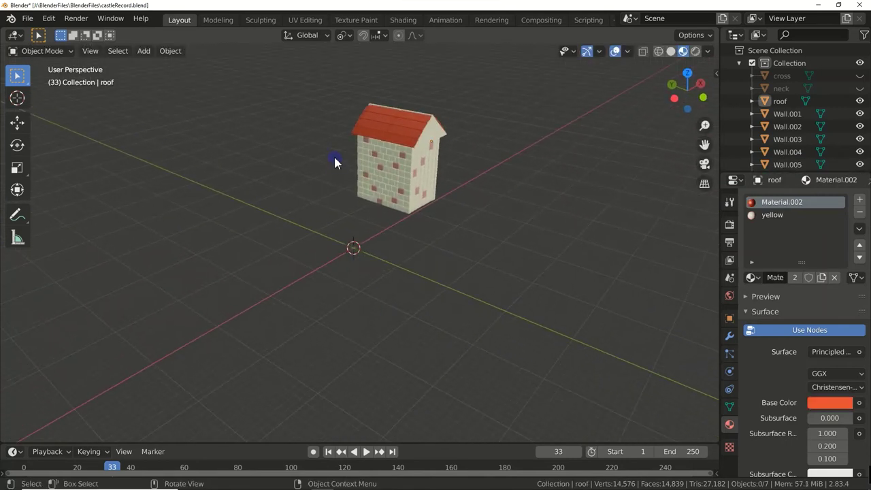
key(a)
text(sy)
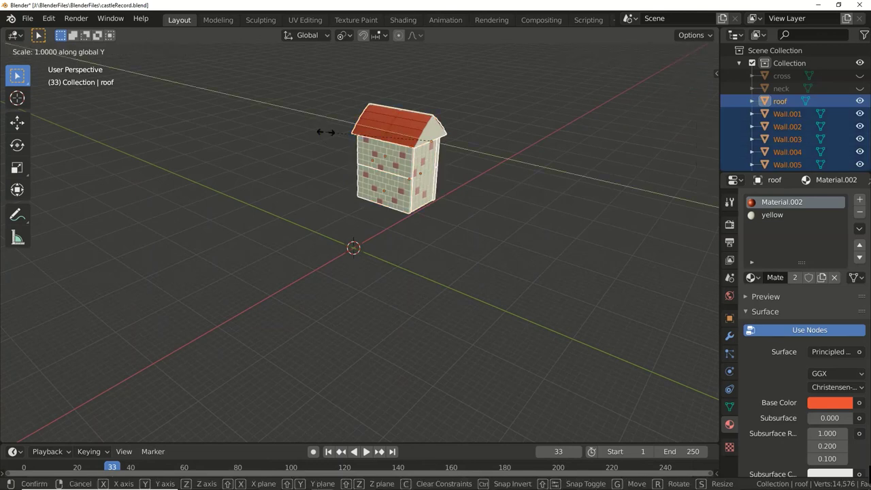
text(.5)
key(Return)
text(s)
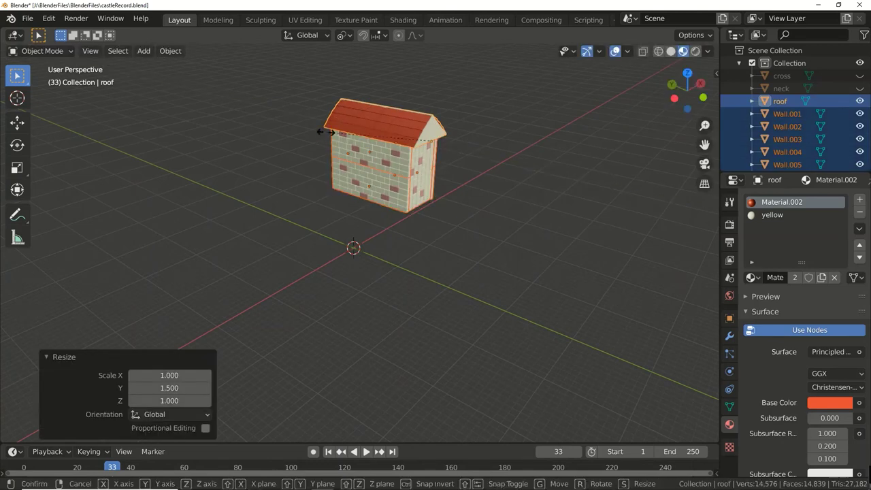
text(x)
text(.3)
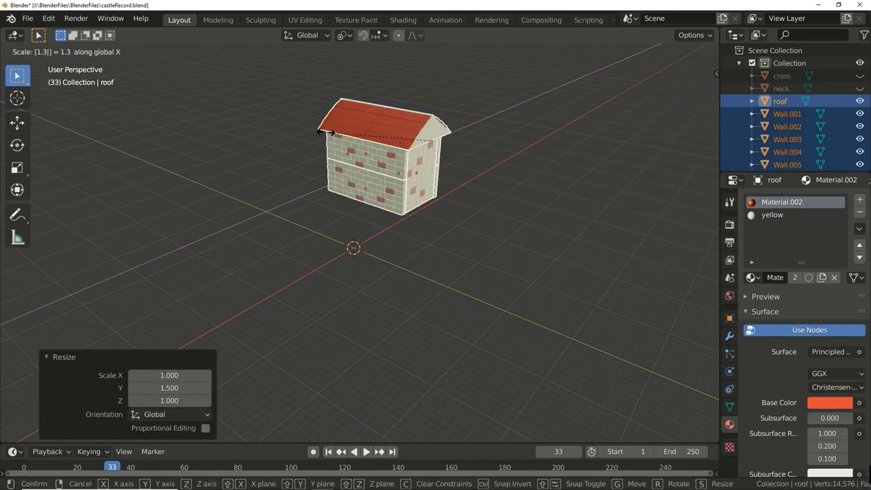
key(Return)
Move the whole house along X, about 16.633 m toward −X, then along Y.
key(alt+a)
mouse_move(397, 241)
middle_down()
mouse_move(419, 236)
mouse_move(400, 251)
middle_up()
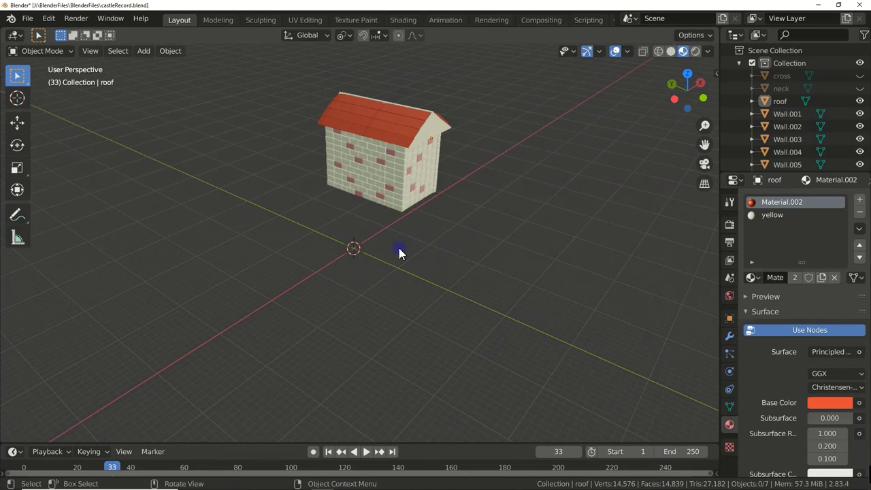
key(a)
key(g)
key(x)
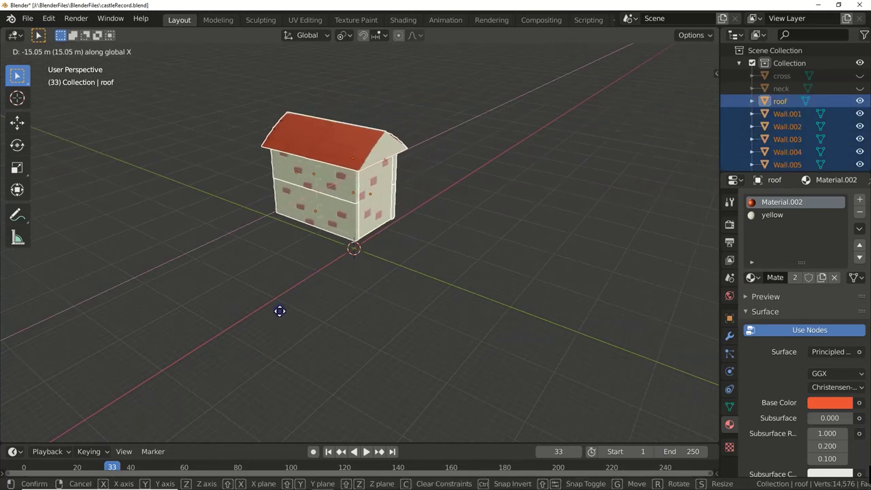
click(279, 311)
key(g)
key(y)
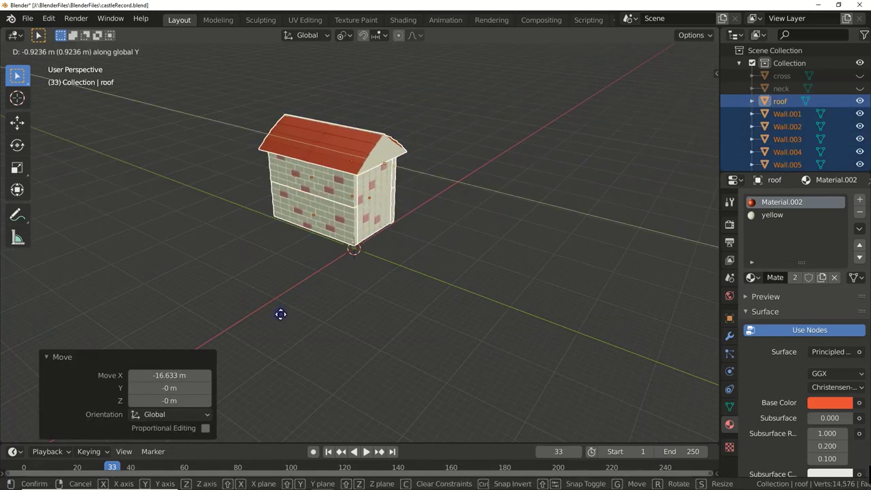
click(281, 319)
Add a cube and position it along Y and X at the base of the front wall.
key(shift+a)
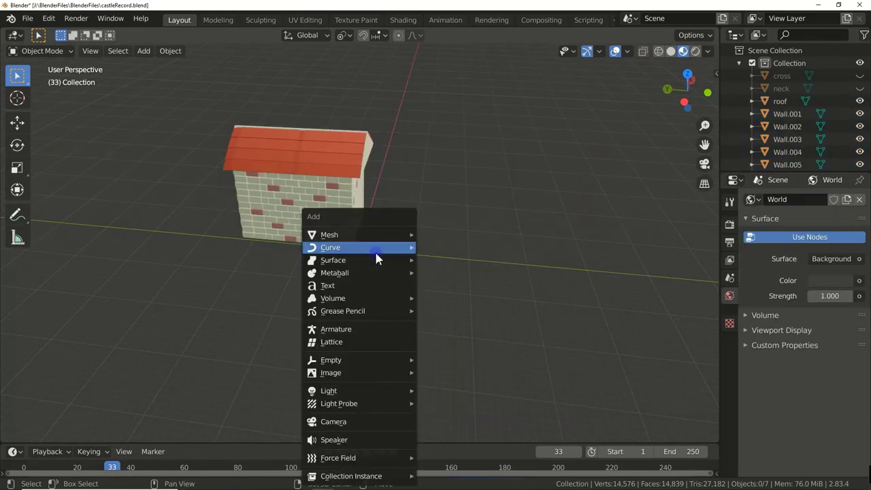
mouse_move(329, 234)
click(358, 250)
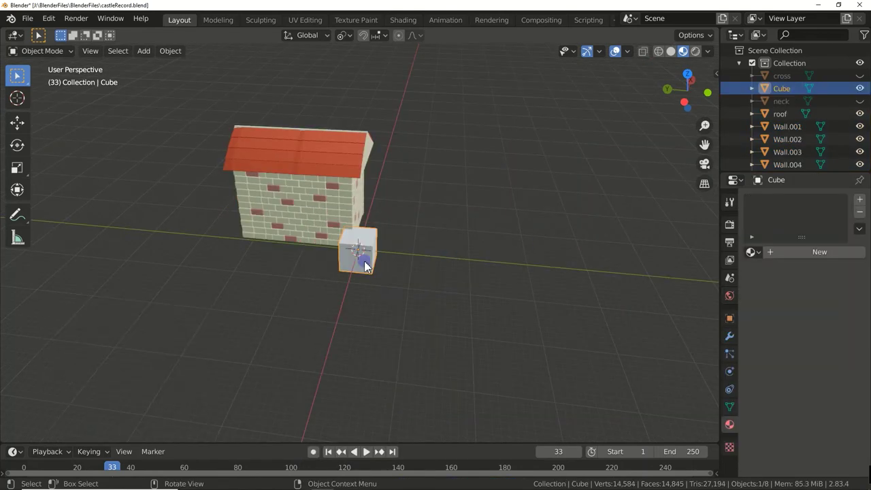
key(g)
key(y)
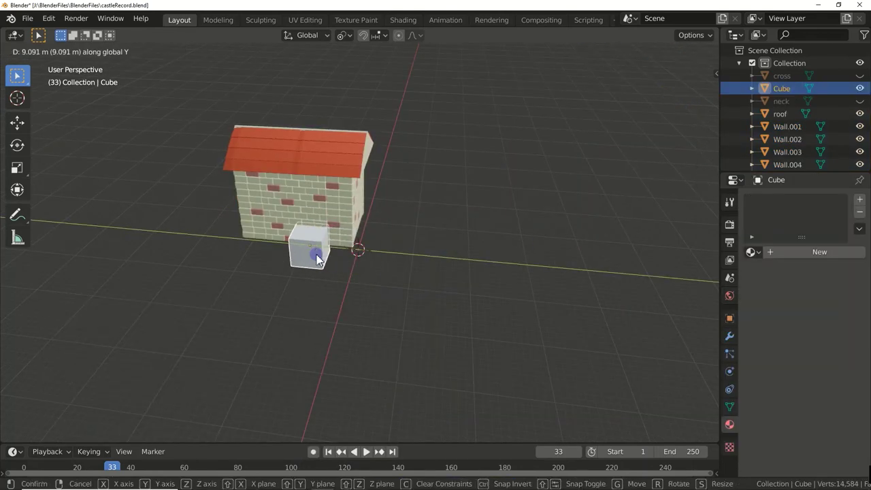
click(316, 258)
key(g)
key(x)
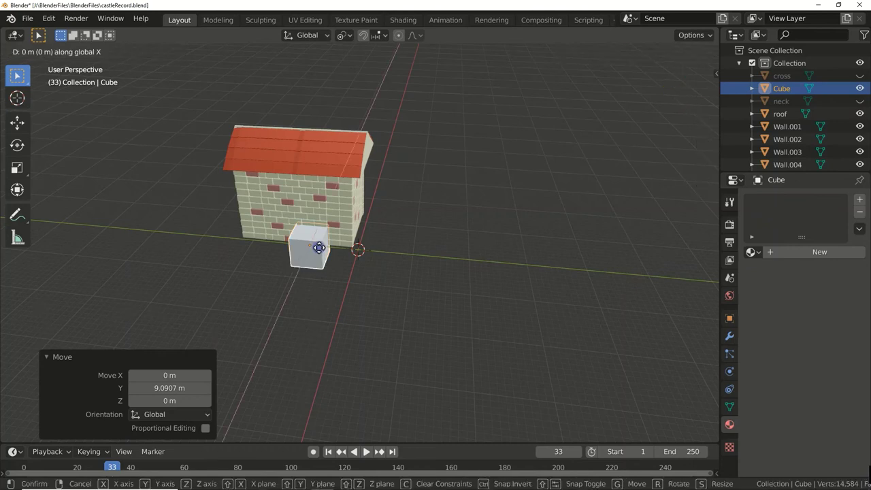
click(320, 242)
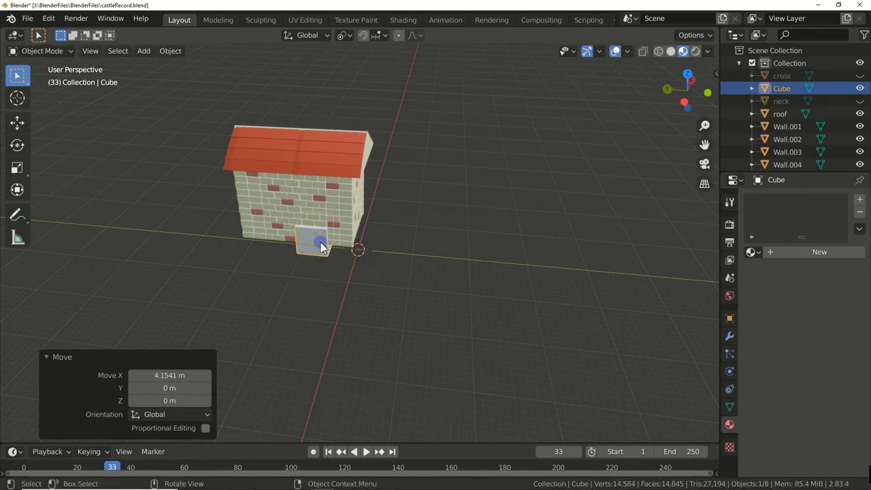
key(Delete)
middle_drag(321, 242, 359, 258)
Add a cylinder, rotate it 90° about Y, and set it above the cube.
key(shift+a)
mouse_move(314, 234)
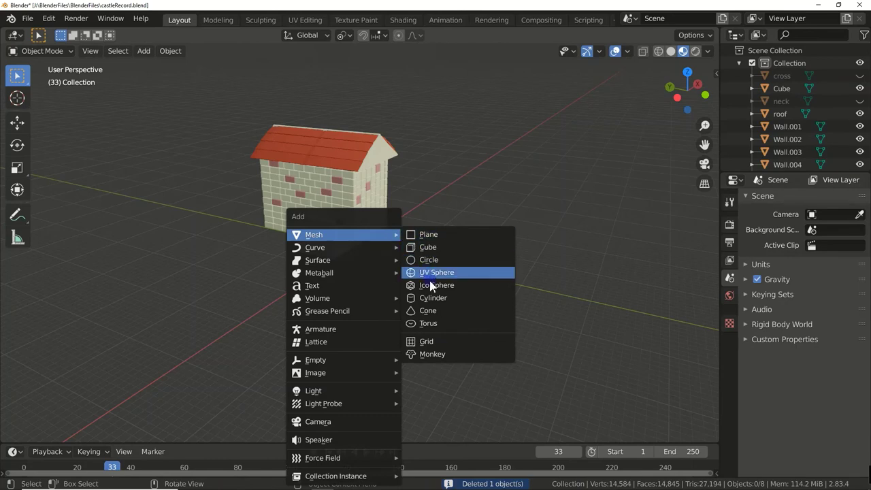
click(437, 298)
key(r)
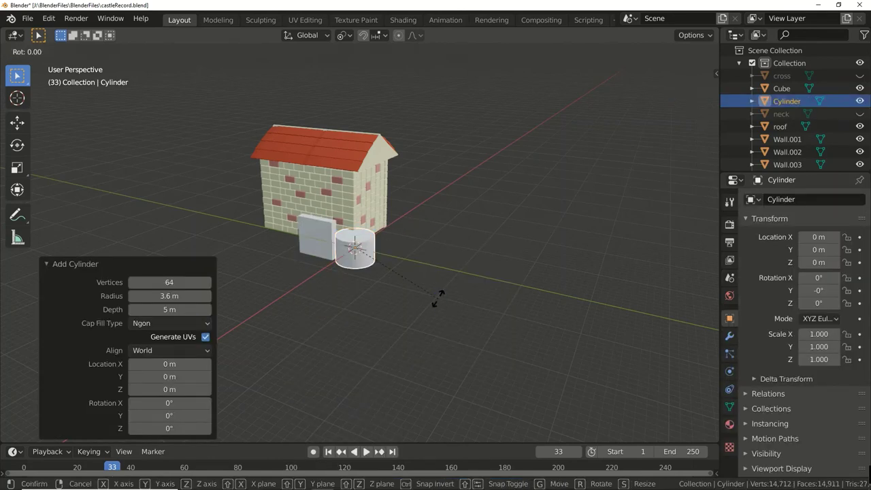
key(y)
text(90)
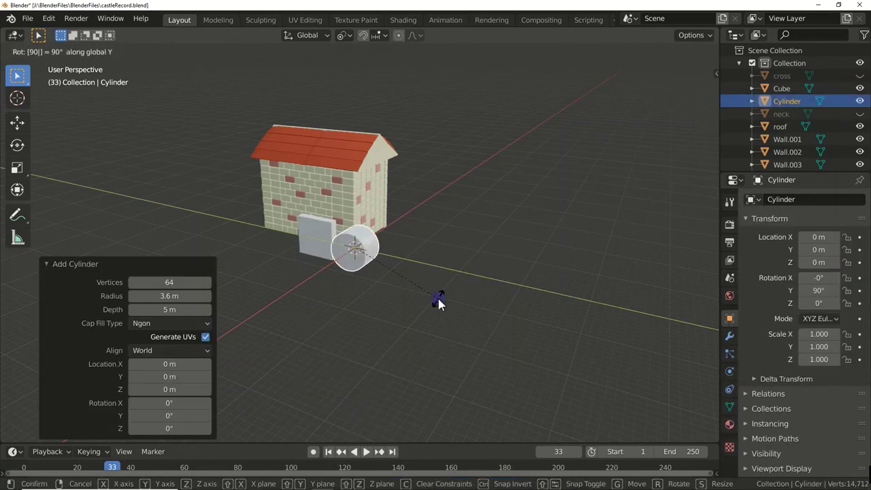
key(Return)
key(g)
key(y)
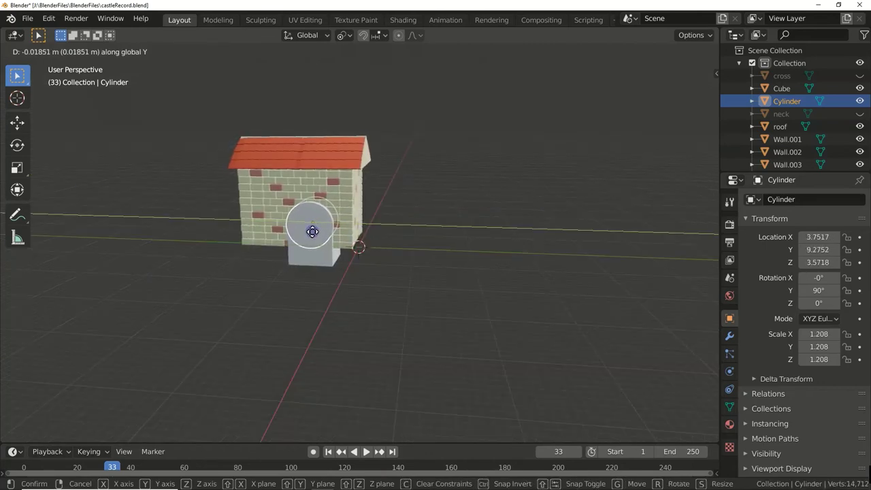
click(312, 232)
Cut the wall with Boolean Difference modifiers using the cube, then the cylinder.
key(g)
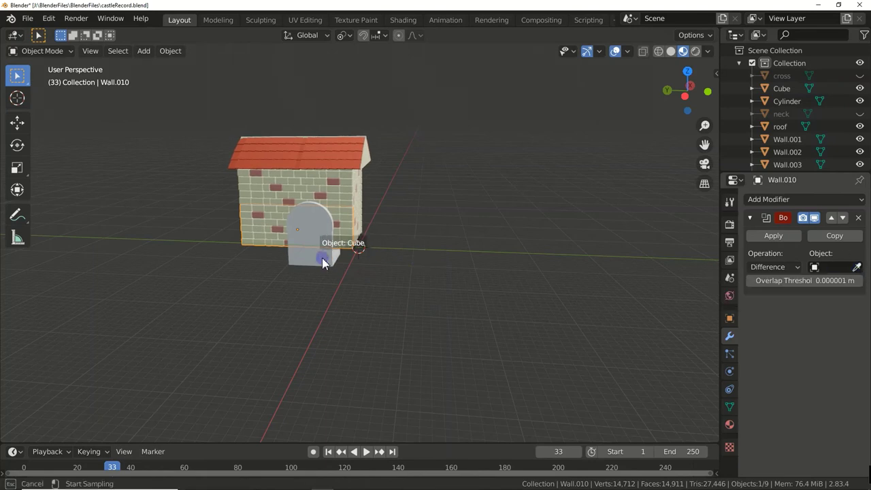
click(323, 262)
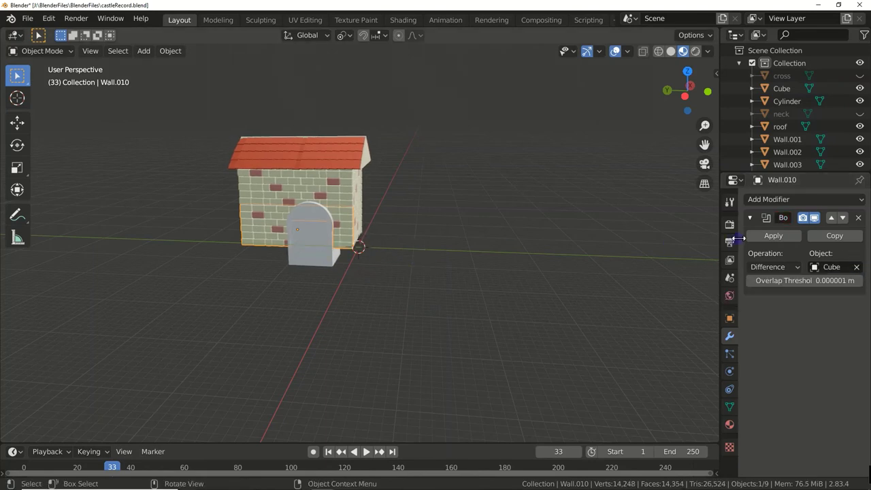
click(769, 236)
click(304, 260)
key(g)
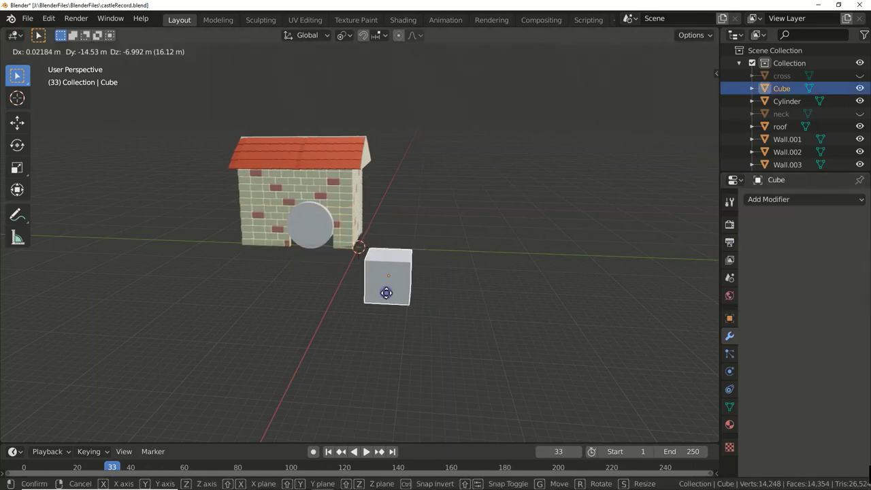
click(762, 202)
click(598, 255)
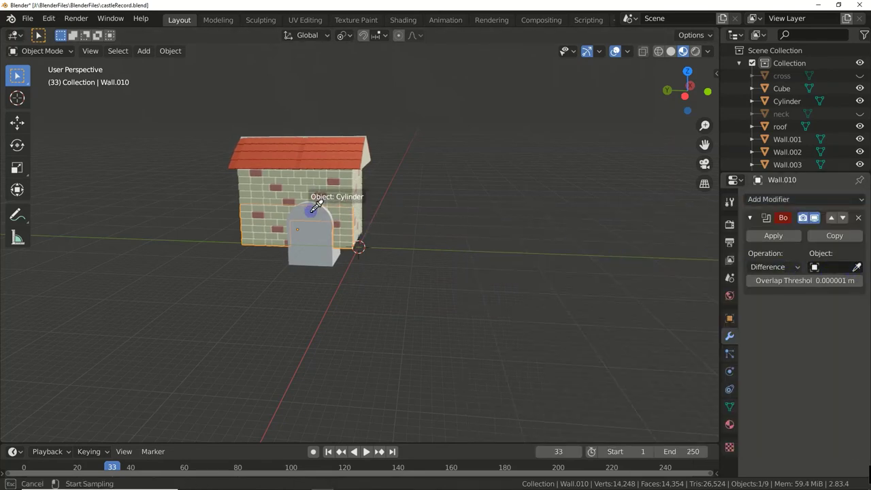
click(311, 208)
click(769, 235)
Apply a cylinder Boolean Difference cut to Wall.002 to complete the arch.
click(788, 152)
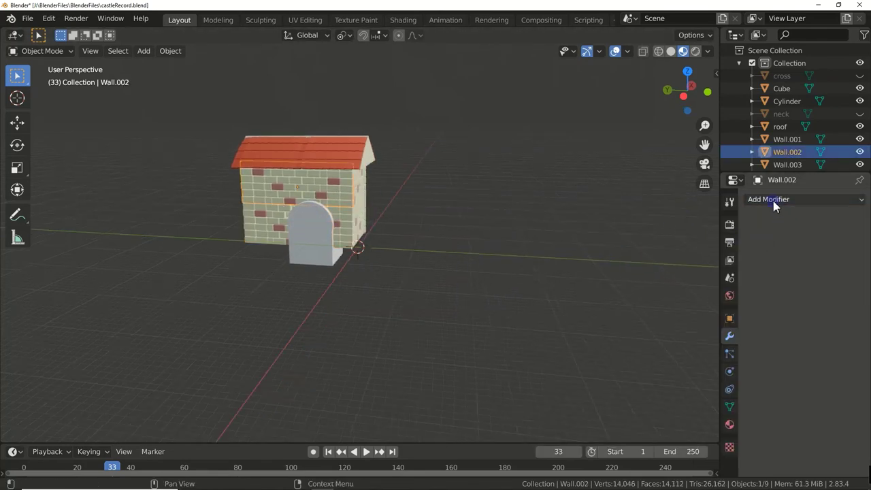
click(773, 200)
click(639, 262)
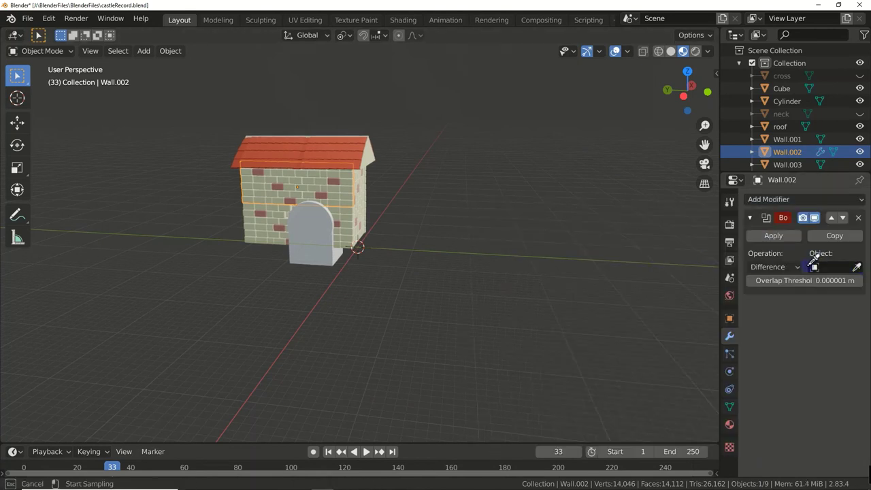
click(313, 219)
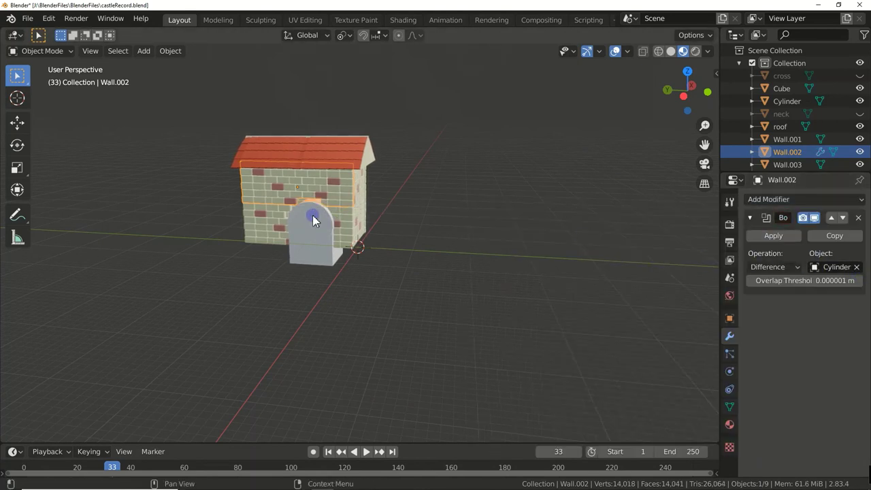
click(773, 236)
Delete the cube and cylinder cutters.
click(311, 228)
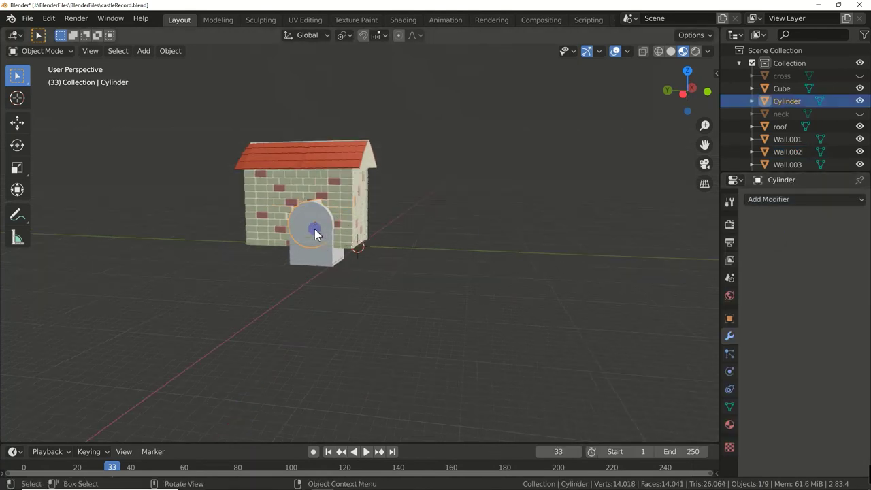
click(313, 229)
key(x)
click(314, 230)
click(312, 228)
key(x)
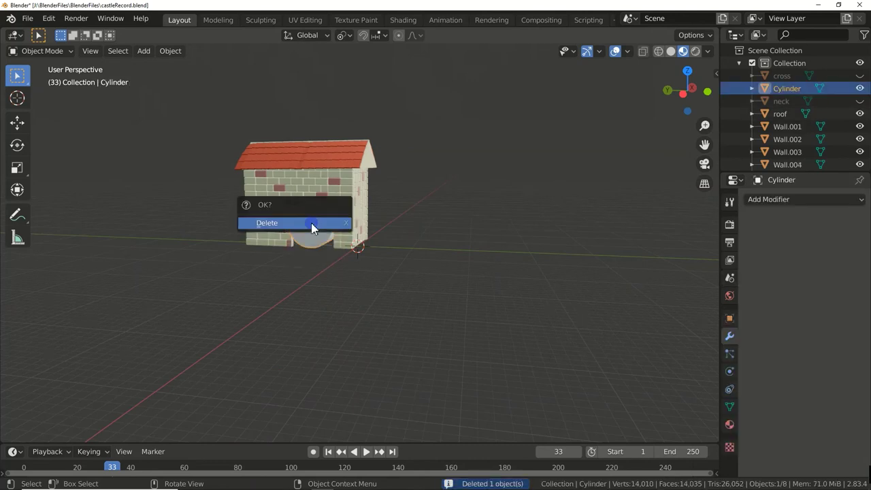
click(311, 228)
mouse_move(345, 288)
middle_down()
mouse_move(388, 303)
mouse_move(379, 317)
middle_up()
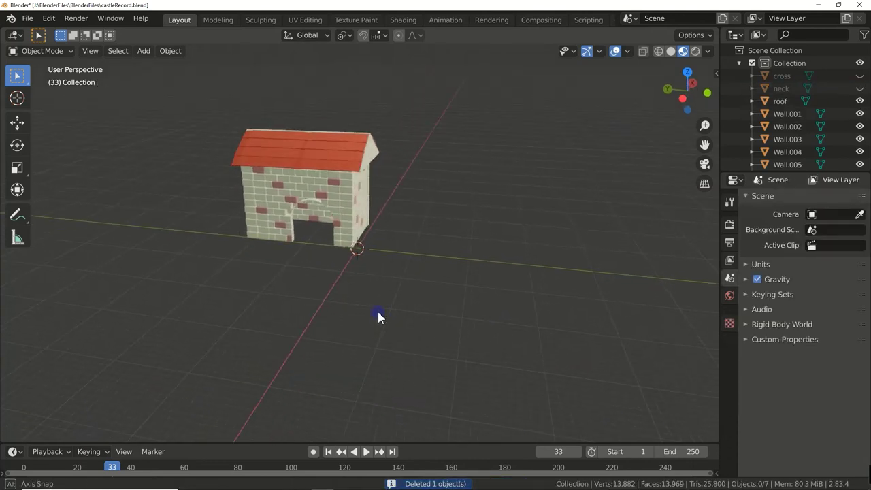
Duplicate a brick wall and place the copy, Wall.006, beside the house.
click(299, 211)
key(shift+d)
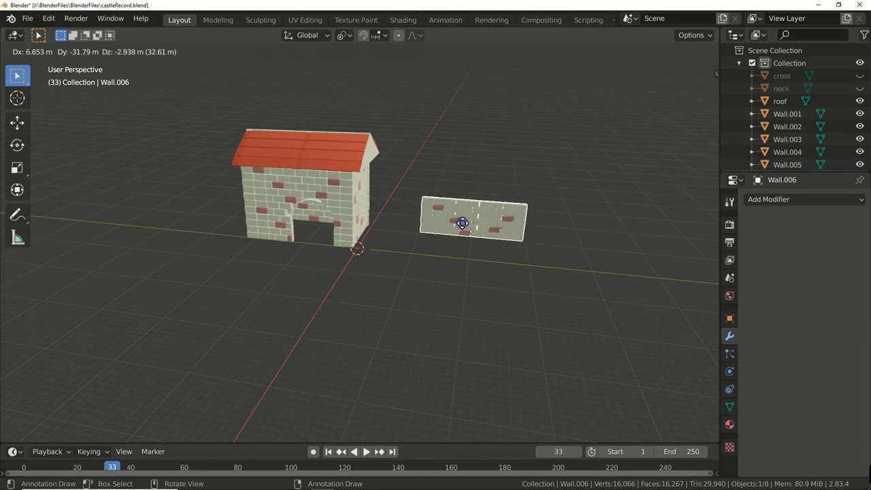
click(460, 226)
Add a Simple Deform modifier set to Bend, 360° around the Z axis.
click(745, 330)
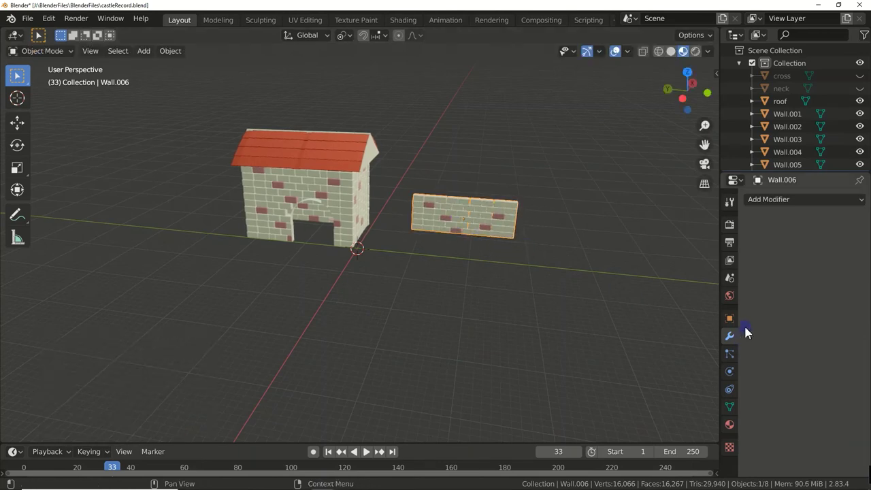
click(784, 204)
click(714, 345)
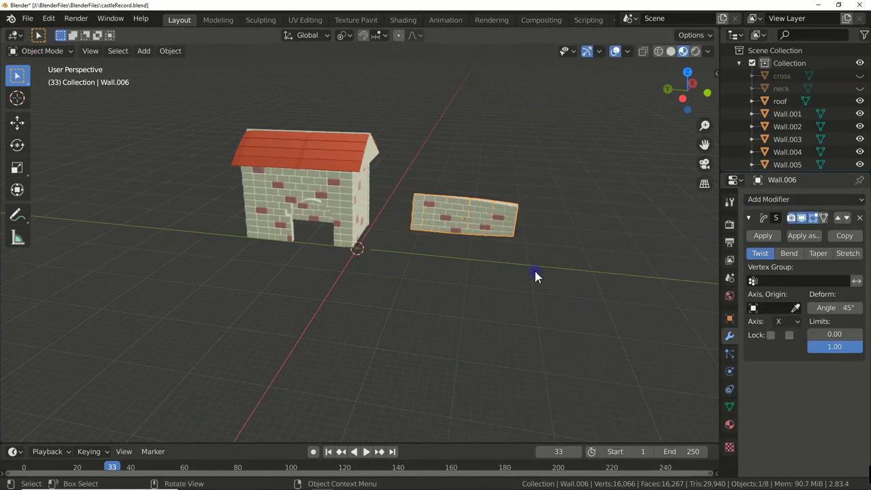
click(784, 322)
click(787, 366)
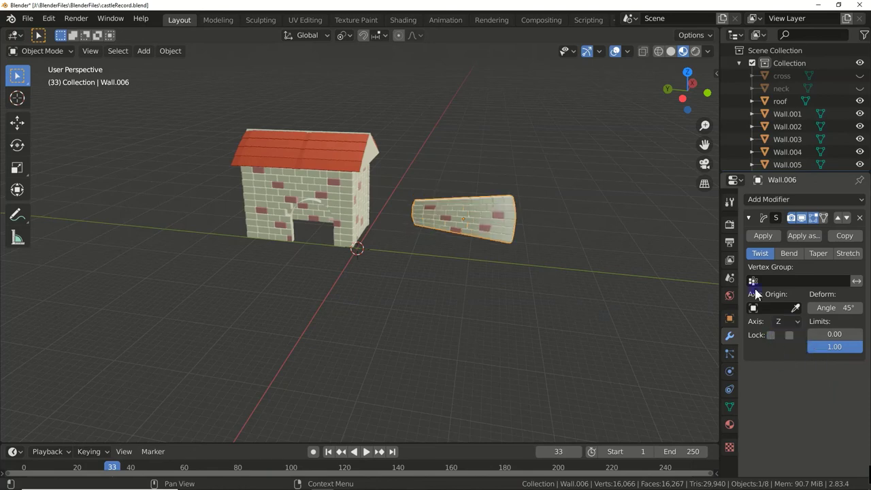
click(791, 255)
text(360)
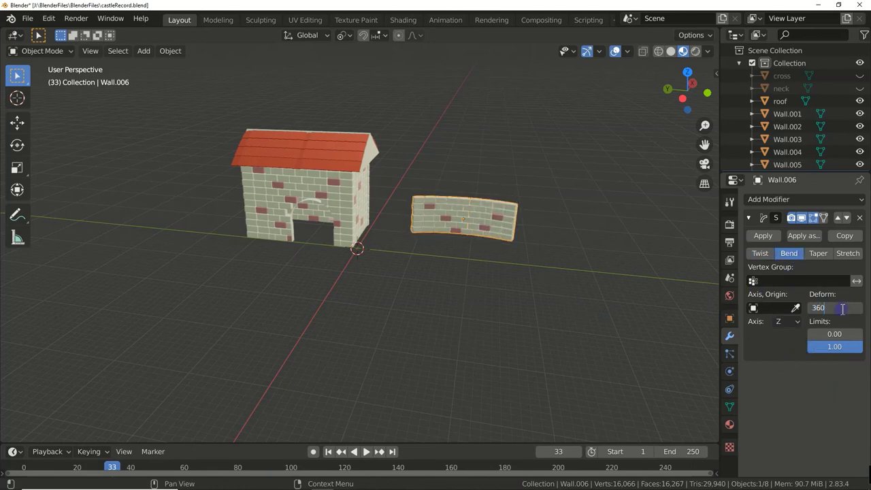
key(Return)
click(556, 342)
Raise the round brick section vertically in the side view.
key(KP_3)
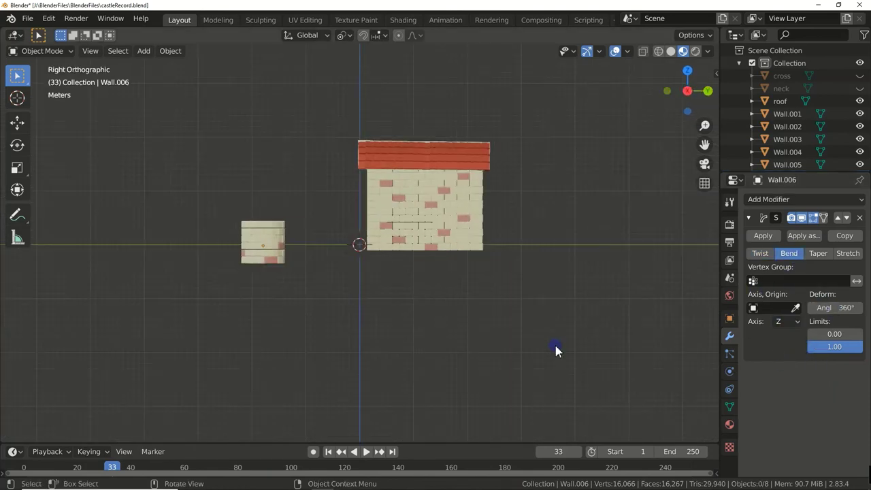
click(272, 255)
key(g)
key(z)
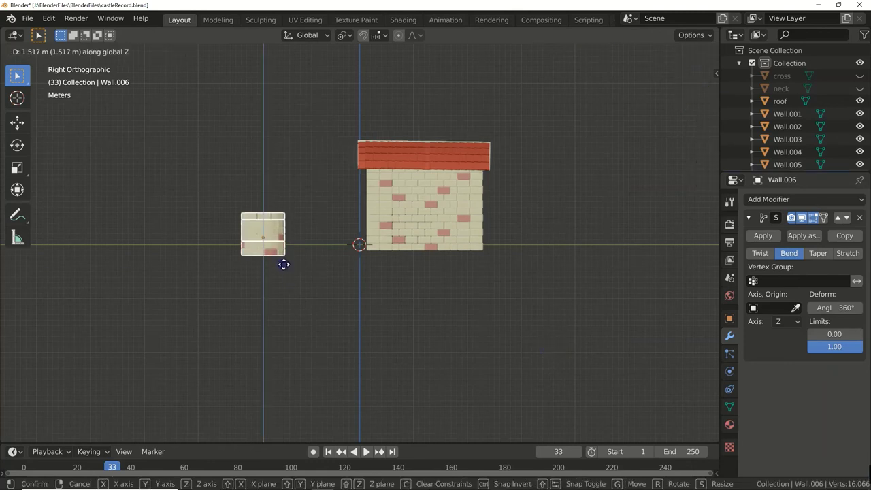
click(280, 260)
Stack three vertical copies (Wall.007–Wall.009) on top of it to form a tall tower.
key(shift+d)
key(z)
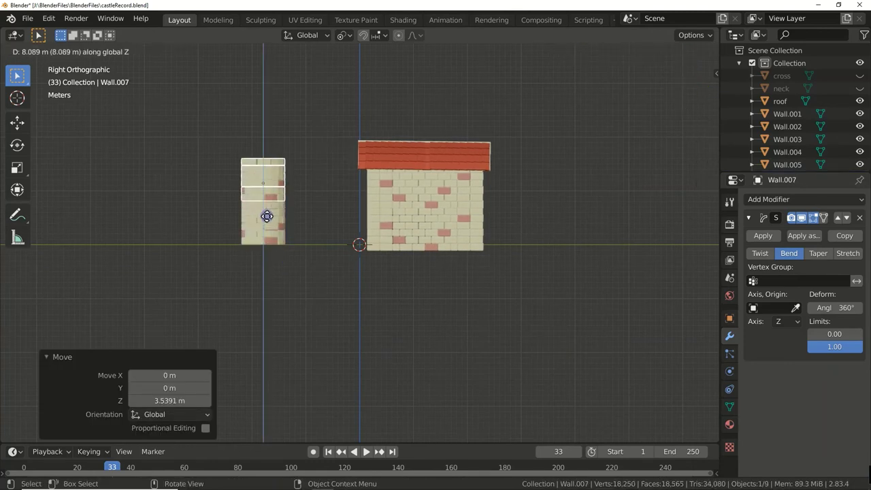
click(267, 216)
key(shift+d)
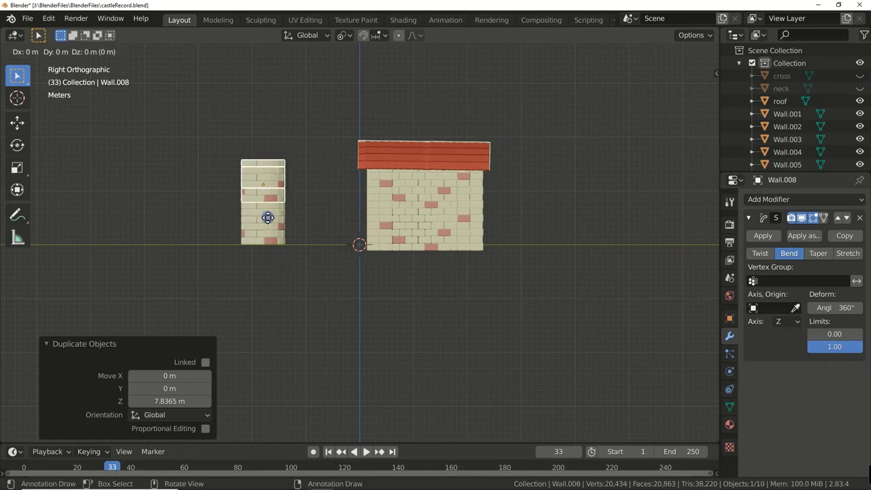
key(z)
click(260, 174)
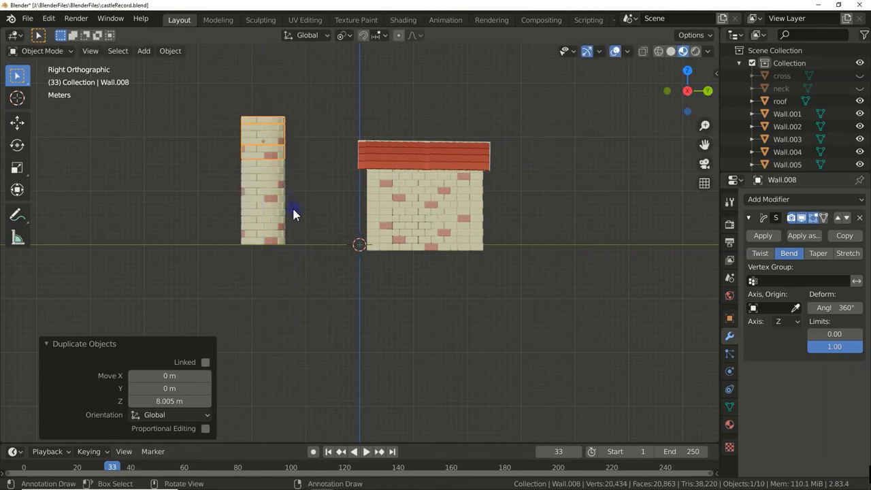
key(shift+d)
key(z)
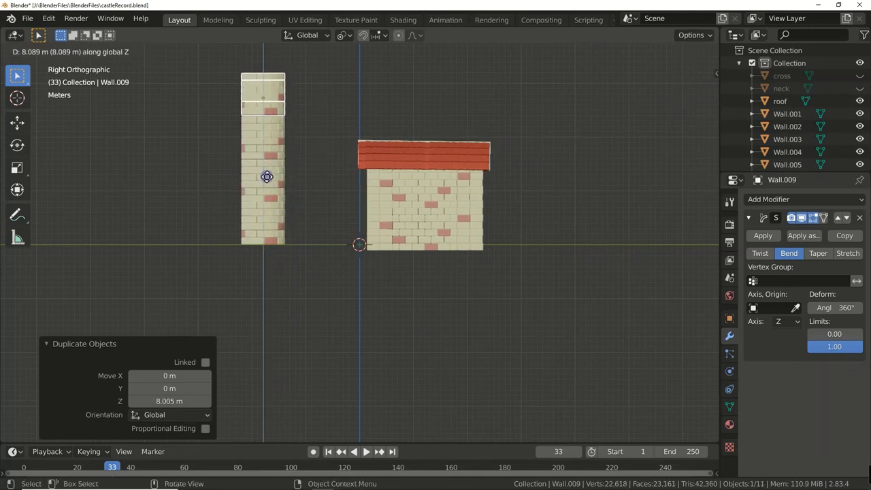
click(267, 182)
mouse_move(297, 293)
shift+middle_down()
mouse_move(294, 326)
mouse_move(307, 379)
shift+middle_up()
Move the crenellated neck beside the tower and scale it up 1.8 times.
click(860, 94)
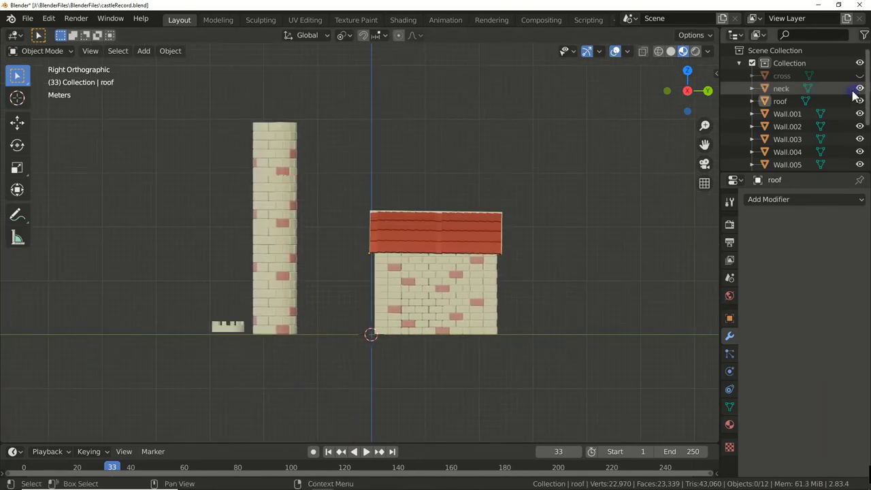
click(232, 330)
key(g)
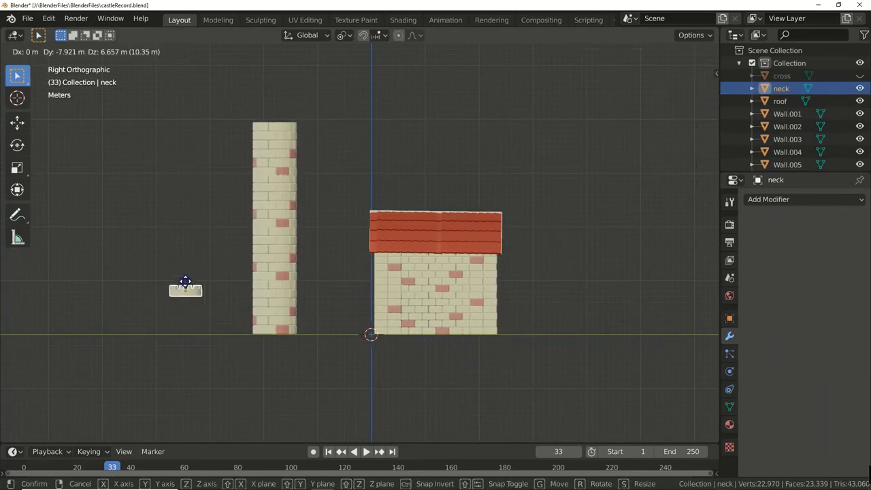
click(187, 287)
text(s)
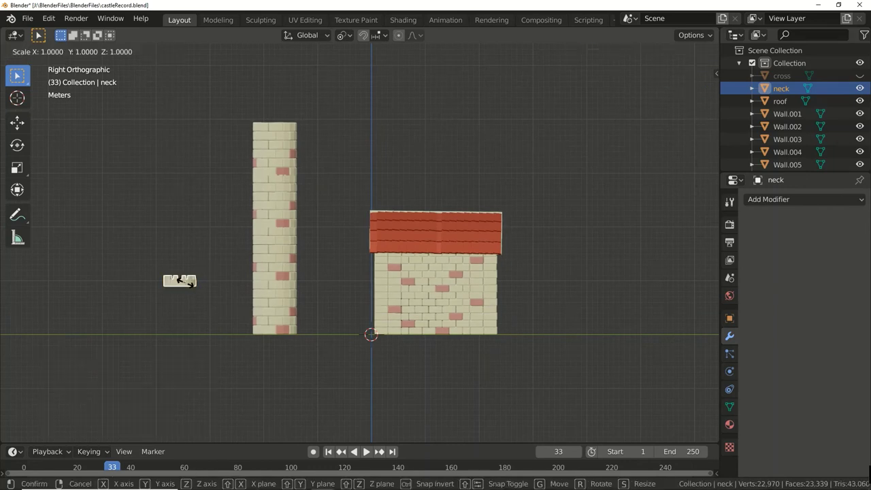
text(1.8)
key(Return)
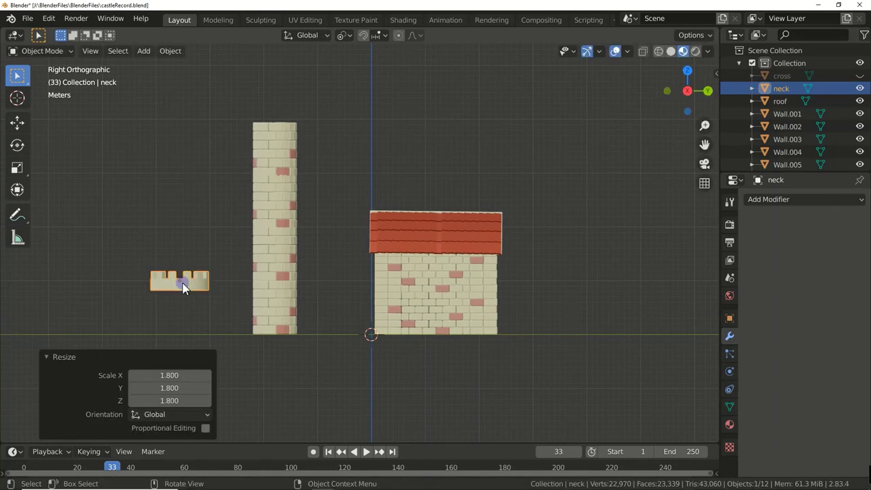
Stretch the neck taller along Z and set it on top of the tower.
key(s)
key(z)
click(181, 284)
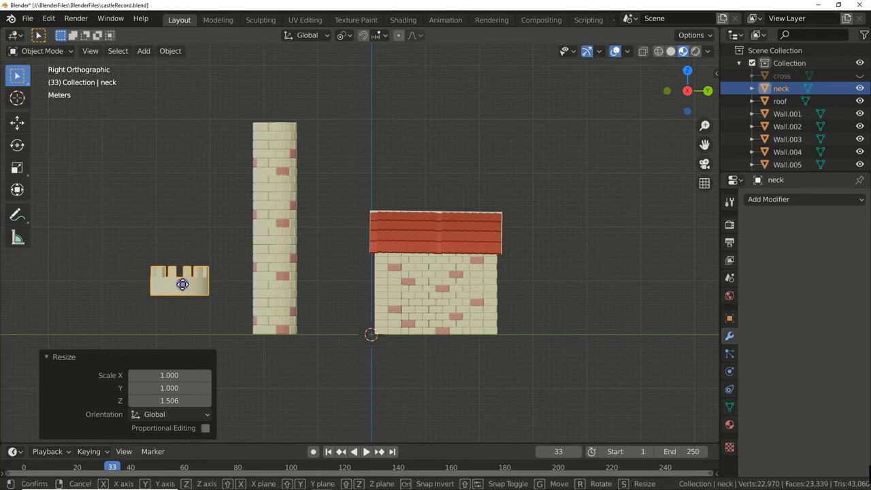
key(g)
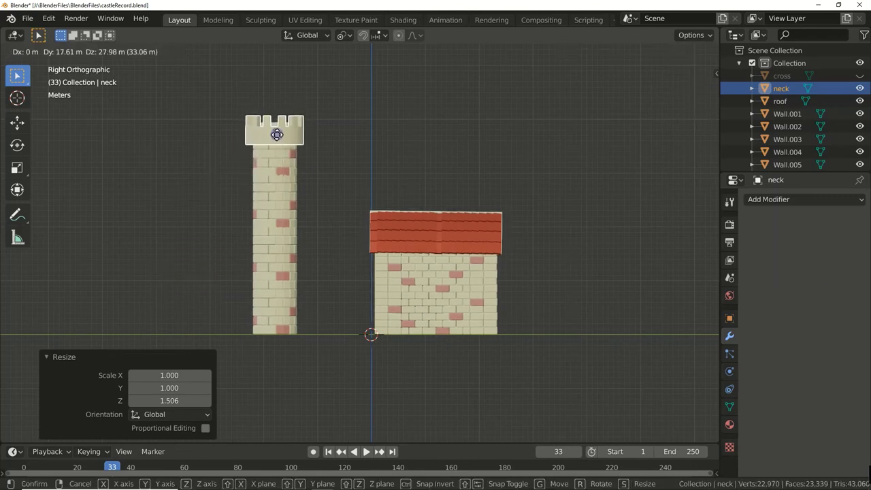
click(276, 134)
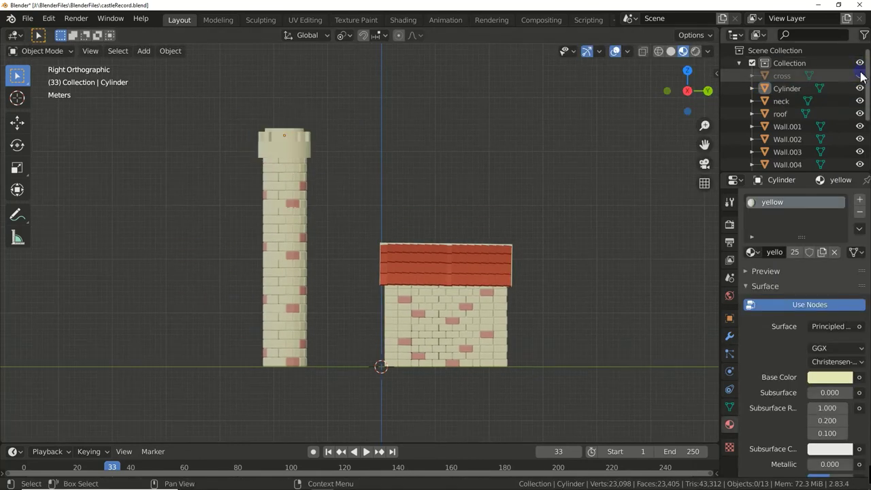
Unhide the red cone spire with cross and place it on top of the tower.
click(860, 75)
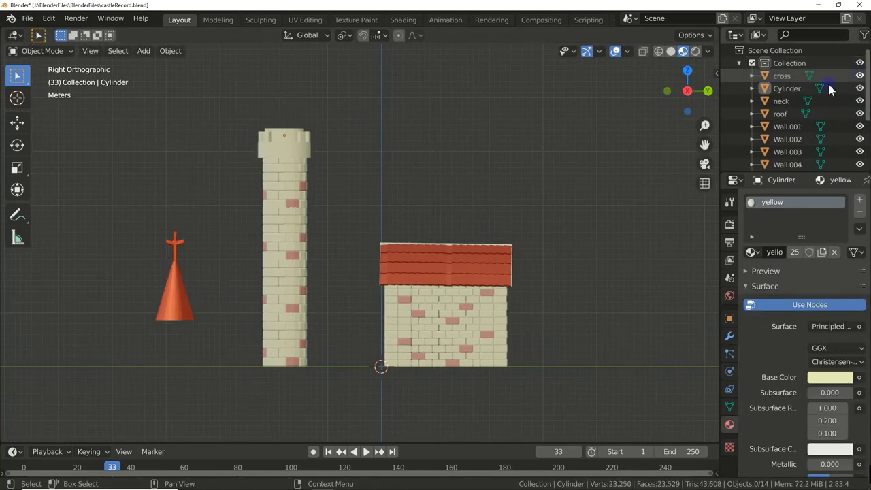
click(179, 304)
key(g)
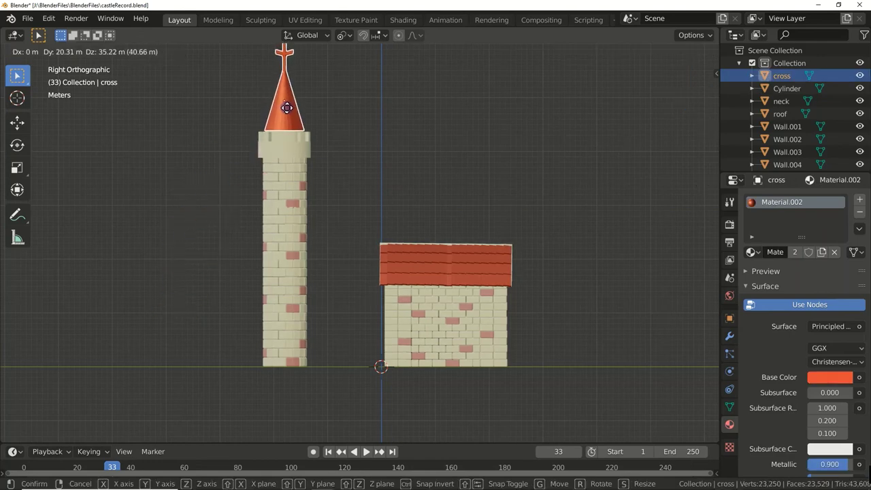
click(286, 107)
In front view, slide the spire along X to center it over the tower.
key(KP_1)
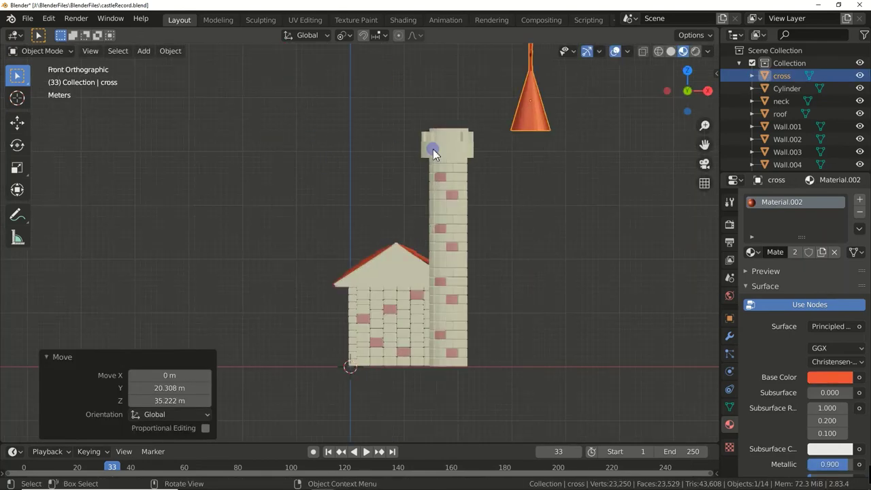
key(g)
key(x)
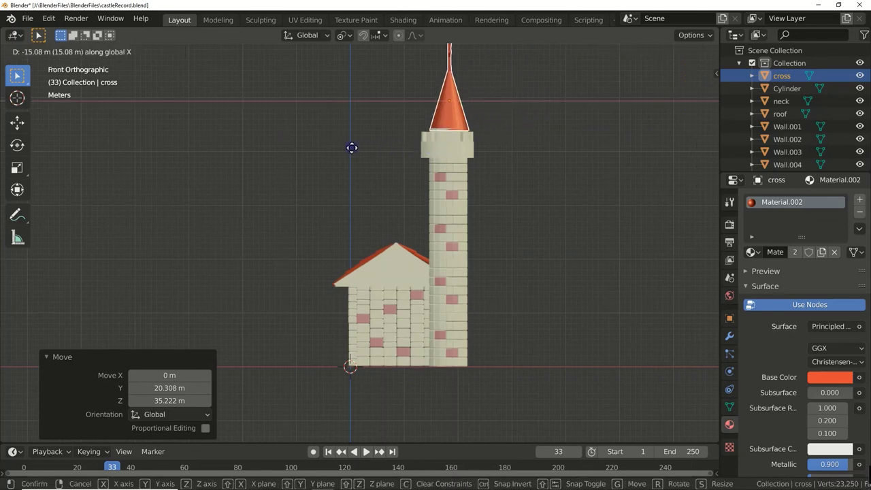
click(351, 152)
From the side view, move the whole tower along Y to stand right beside the house.
key(KP_3)
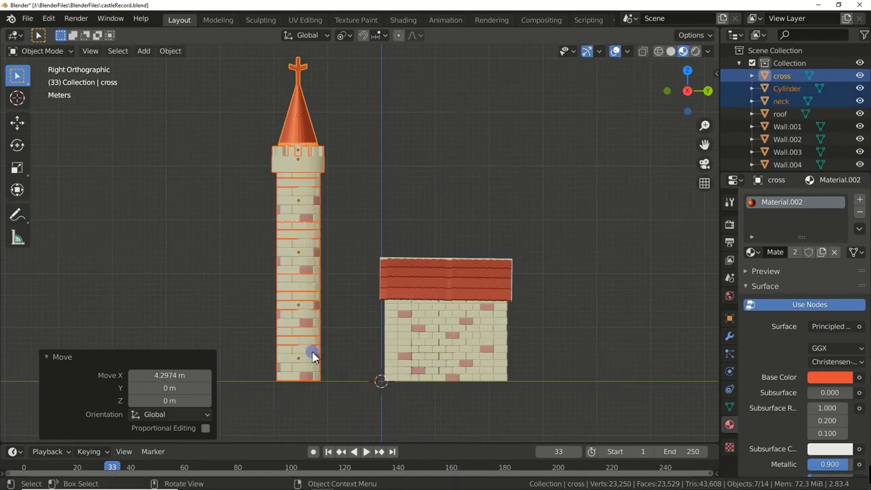
key(g)
key(y)
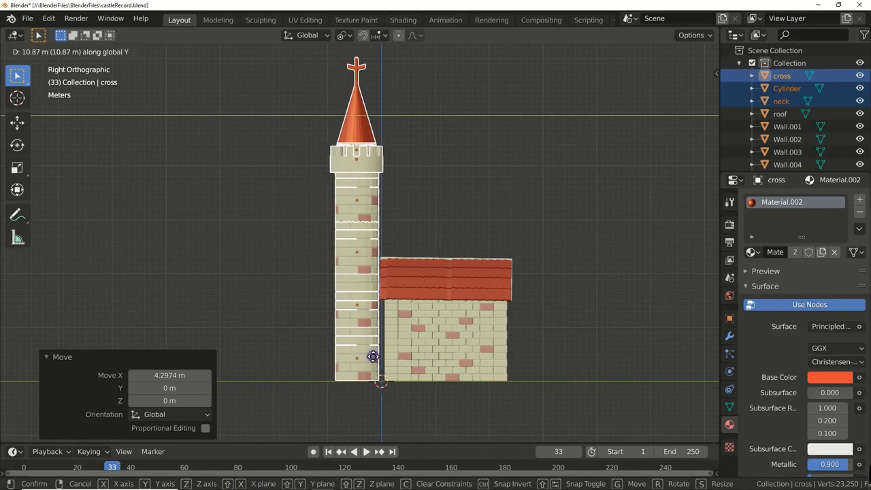
click(374, 359)
Switch to Rendered shading and show the ground plane and blue backdrop plane.
mouse_move(374, 359)
middle_down()
mouse_move(196, 364)
mouse_move(275, 404)
mouse_move(306, 404)
mouse_move(333, 396)
mouse_move(389, 356)
middle_up()
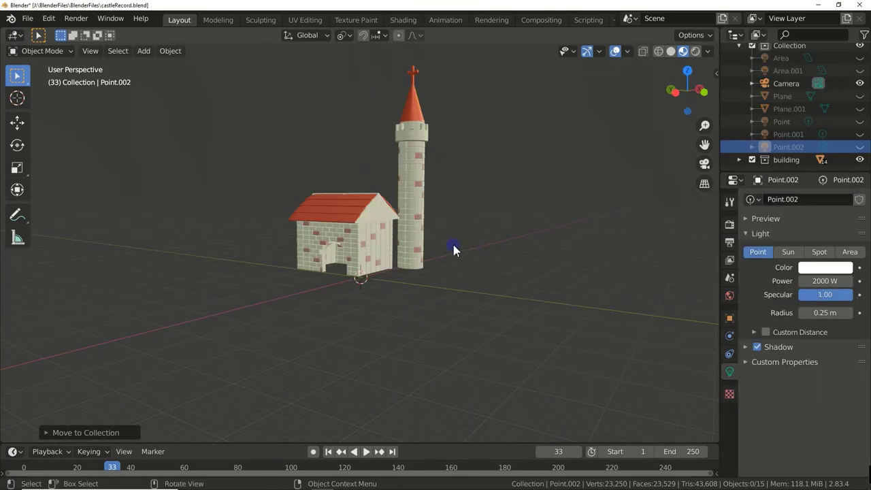
click(696, 52)
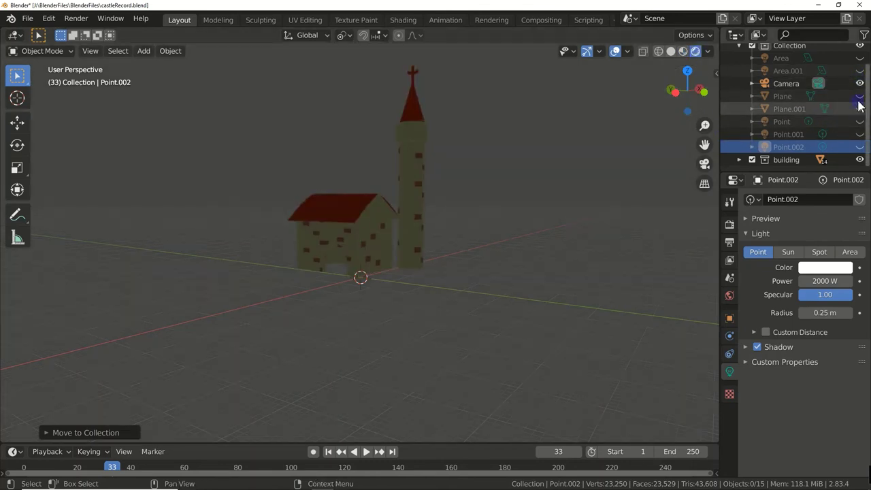
click(859, 96)
click(860, 108)
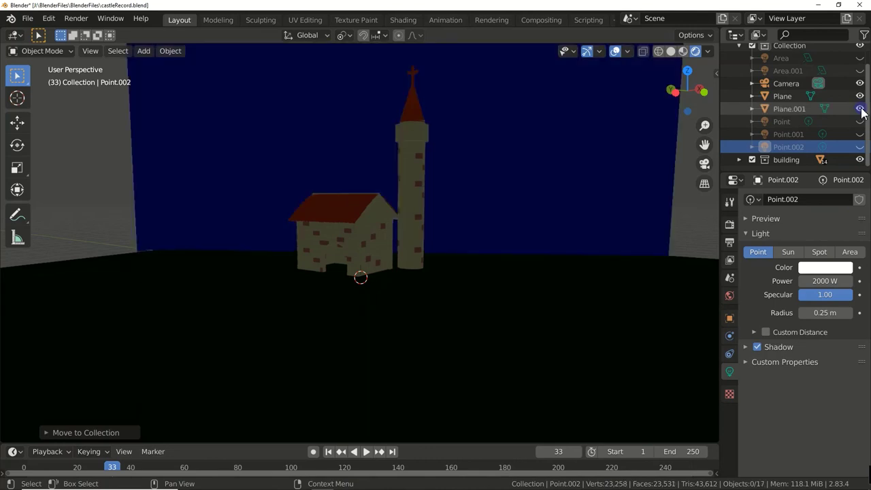
Turn on both area lights and all three point lights.
click(859, 147)
click(859, 58)
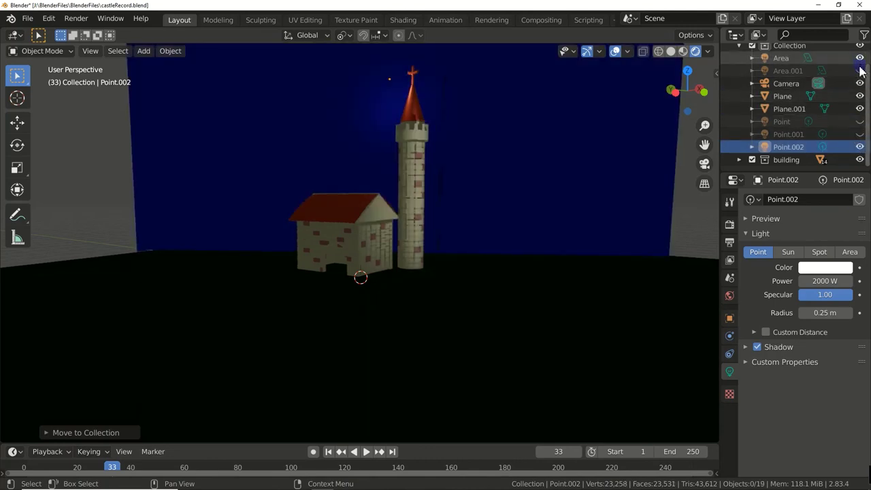
click(859, 71)
click(859, 121)
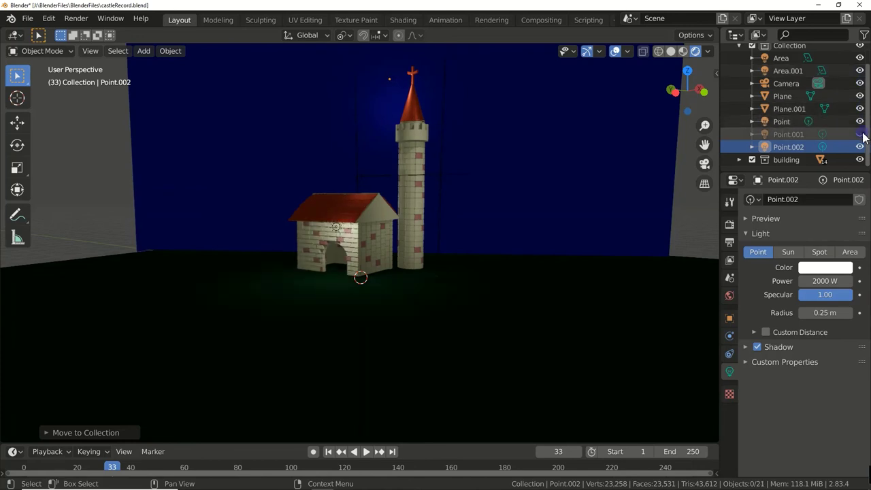
click(860, 134)
Orbit slightly around the buildings, then look through the scene camera with numpad 0.
mouse_move(537, 222)
middle_down()
mouse_move(490, 225)
mouse_move(540, 225)
mouse_move(488, 238)
mouse_move(454, 260)
mouse_move(453, 317)
mouse_move(485, 302)
mouse_move(514, 304)
mouse_move(450, 297)
middle_up()
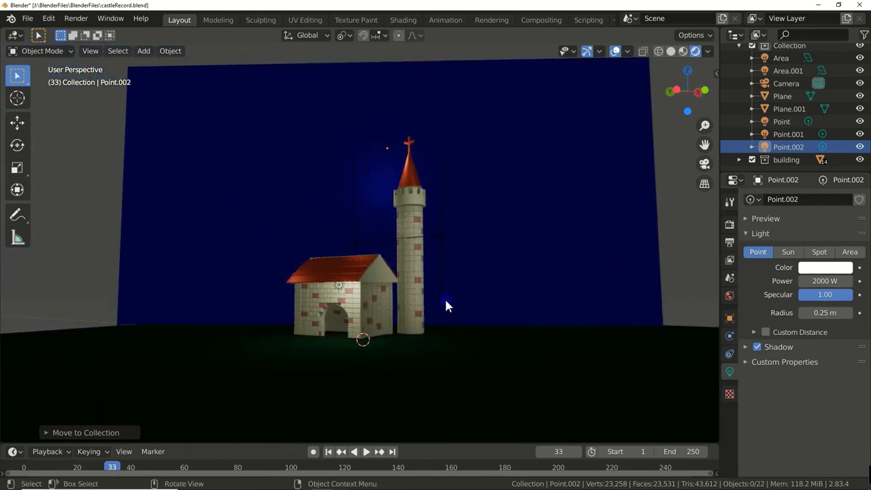
key(KP_0)
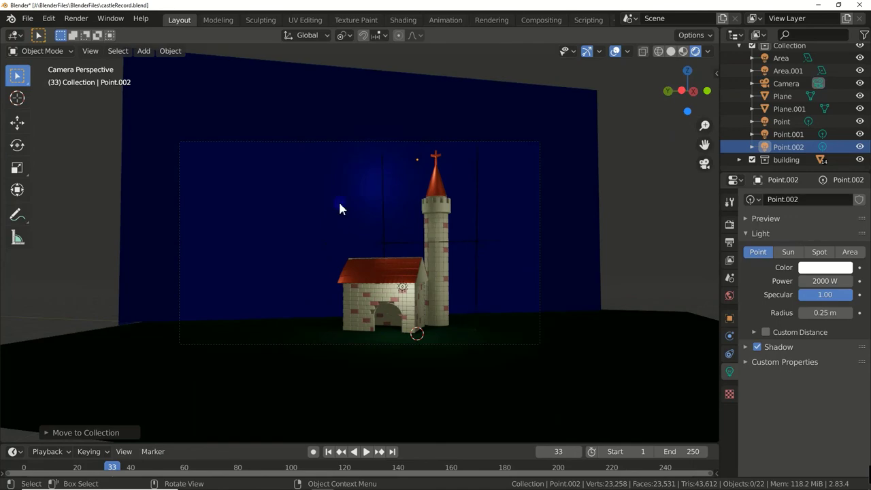
Render the camera view of the house and spired tower as an image.
click(76, 18)
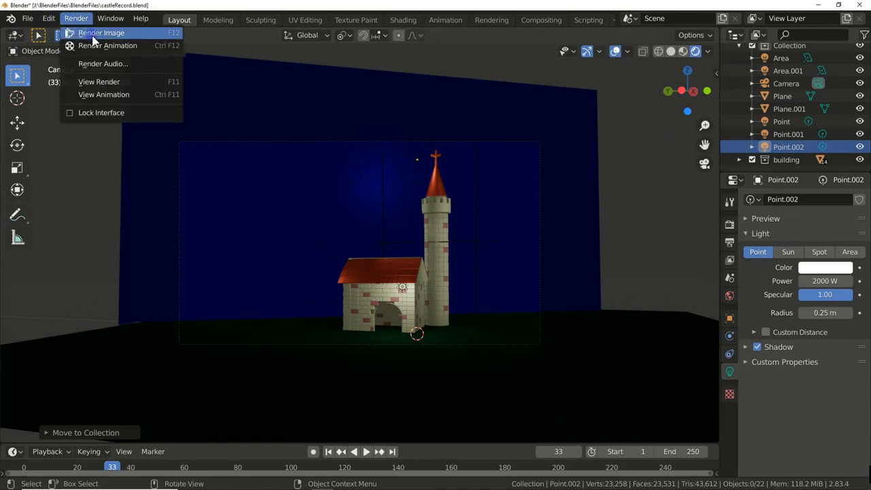
click(92, 34)
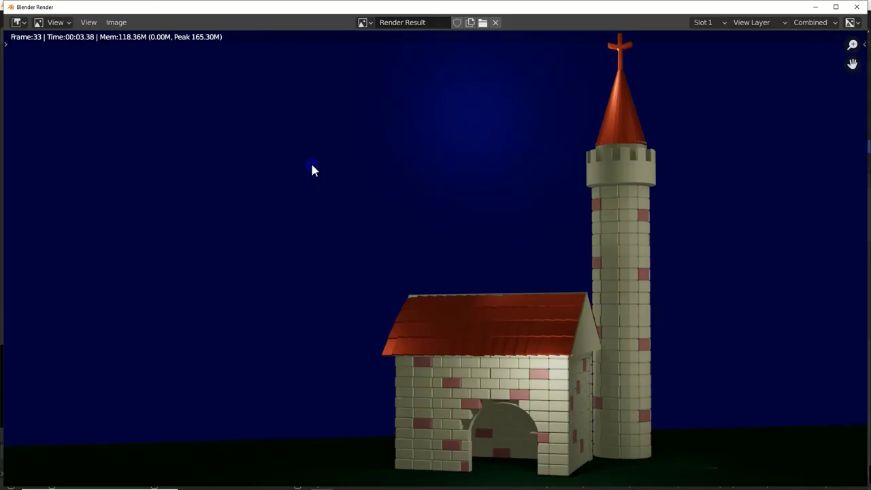